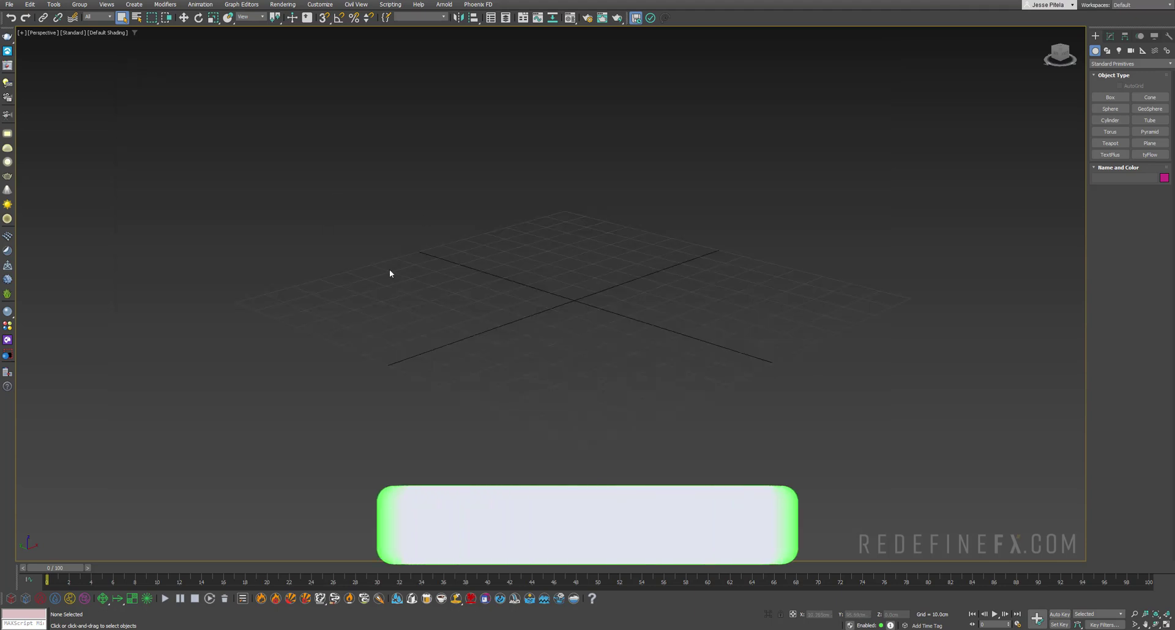
# Step: Switch the renderer to V-Ray, open the Chaos Cosmos browser and search it for "rock"
pyautogui.click(7, 342)
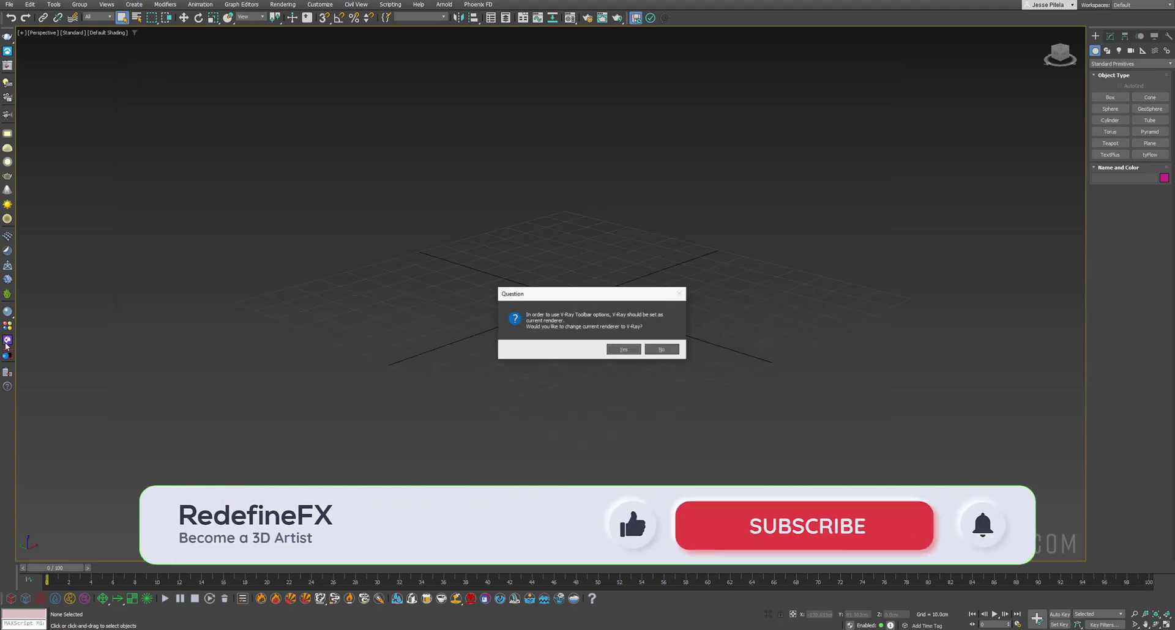
pyautogui.click(623, 349)
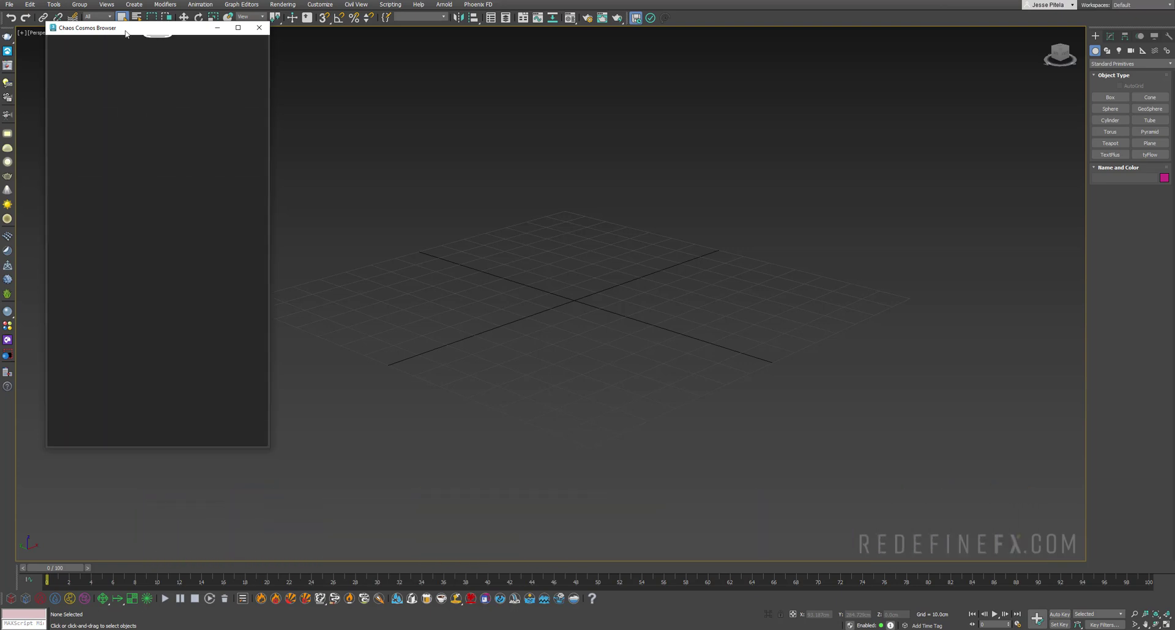
pyautogui.moveTo(125, 34); pyautogui.dragTo(186, 63)
pyautogui.click(180, 82)
pyautogui.write('rock')
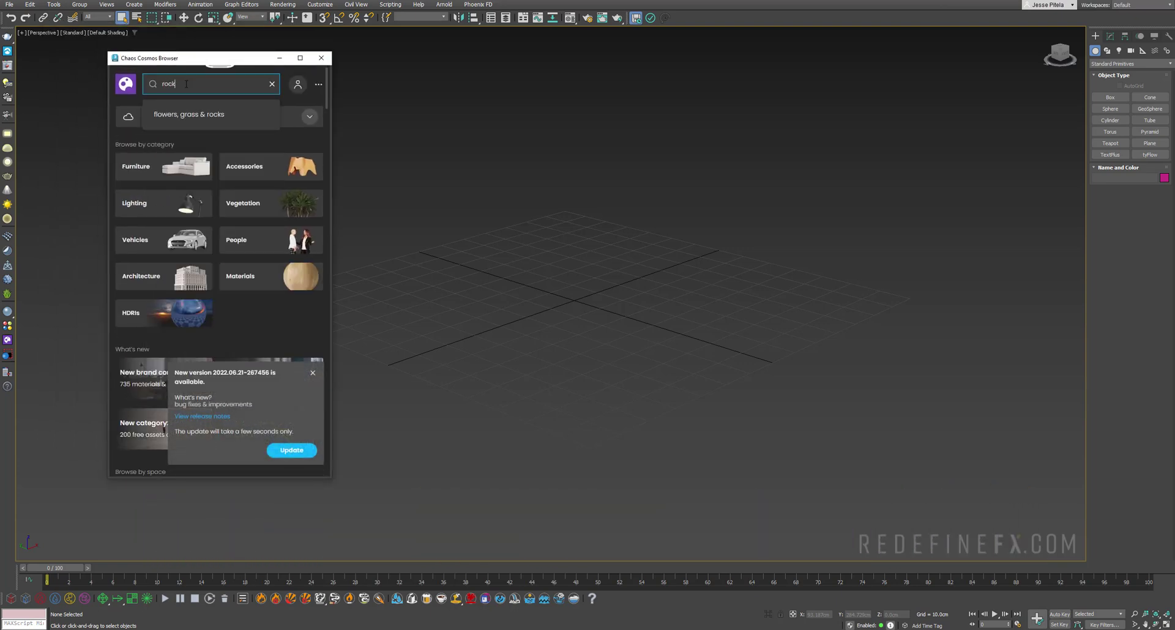
pyautogui.press('Return')
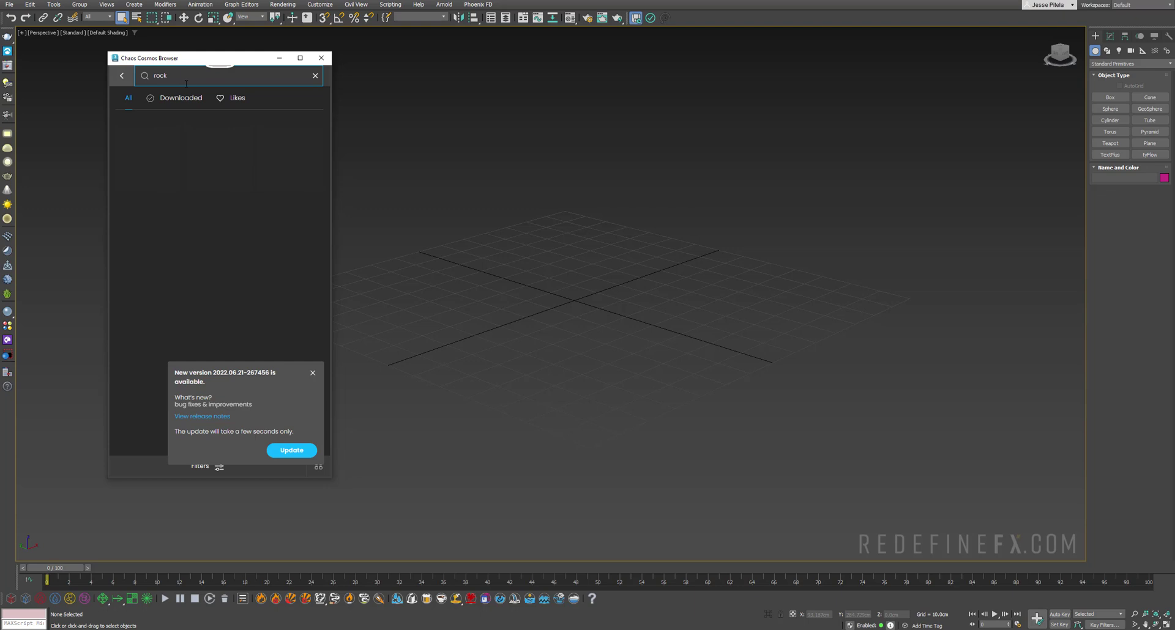
# Step: Import the Rock Jagged 001 asset, convert it to a mesh, and delete the original proxy so only the mesh remains
pyautogui.moveTo(304, 150)
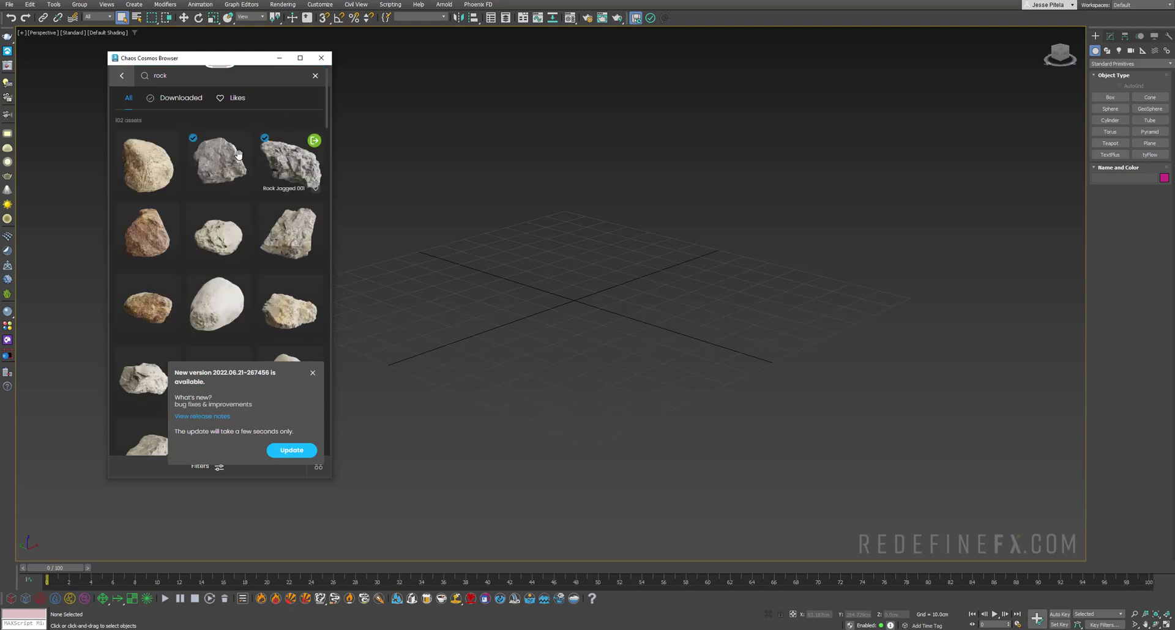
pyautogui.click(314, 142)
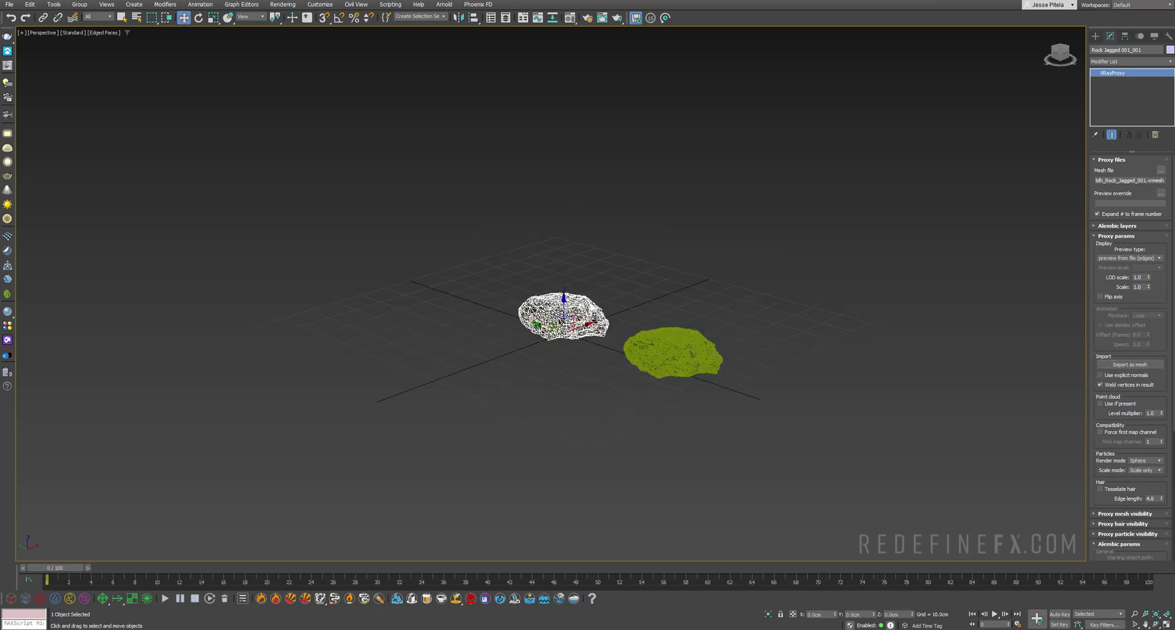
pyautogui.press('Delete')
pyautogui.click(622, 345)
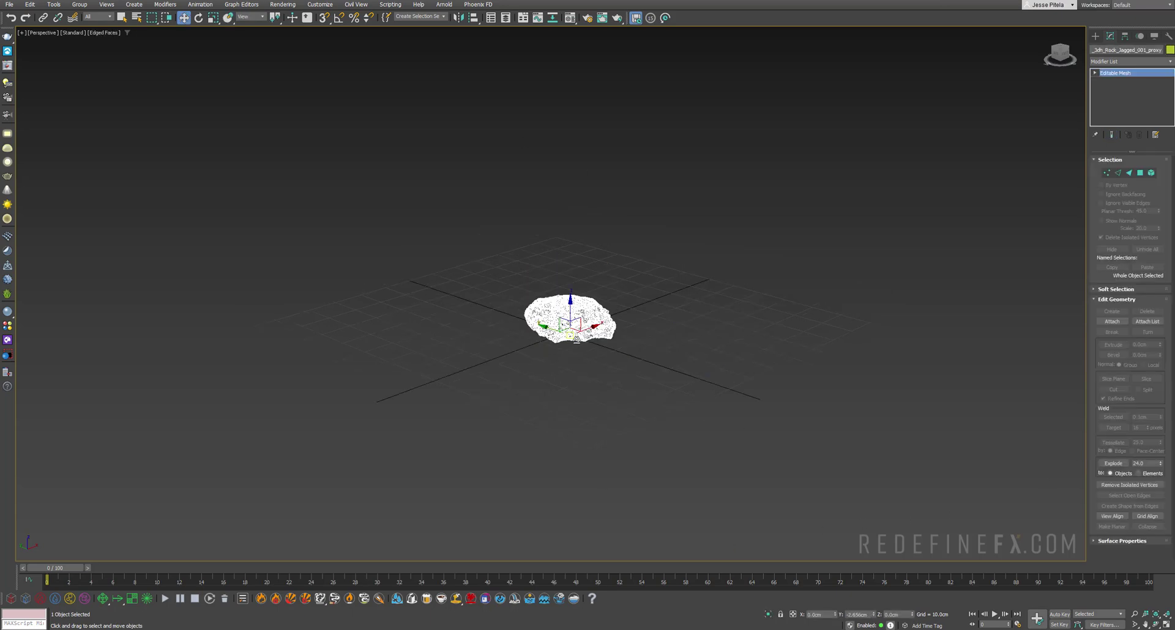
# Step: Scale the rock mesh up uniformly and rotate it into a tilted pose at the grid centre
pyautogui.press('r')
pyautogui.moveTo(576, 339); pyautogui.dragTo(623, 294)
pyautogui.press('e')
pyautogui.keyDown('alt'); pyautogui.moveTo(613, 303); pyautogui.dragTo(597, 291, button='middle'); pyautogui.keyUp('alt')
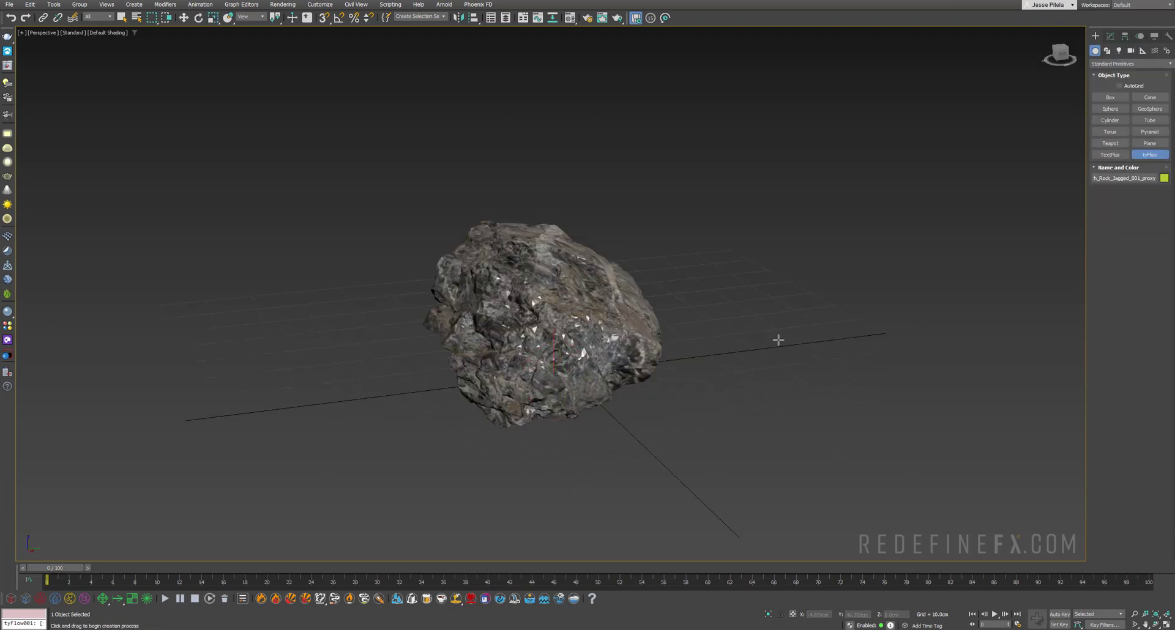
# Step: Create a tyFlow object beside the rock and set its Birth operator to 250 total particles
pyautogui.moveTo(775, 340); pyautogui.dragTo(848, 342)
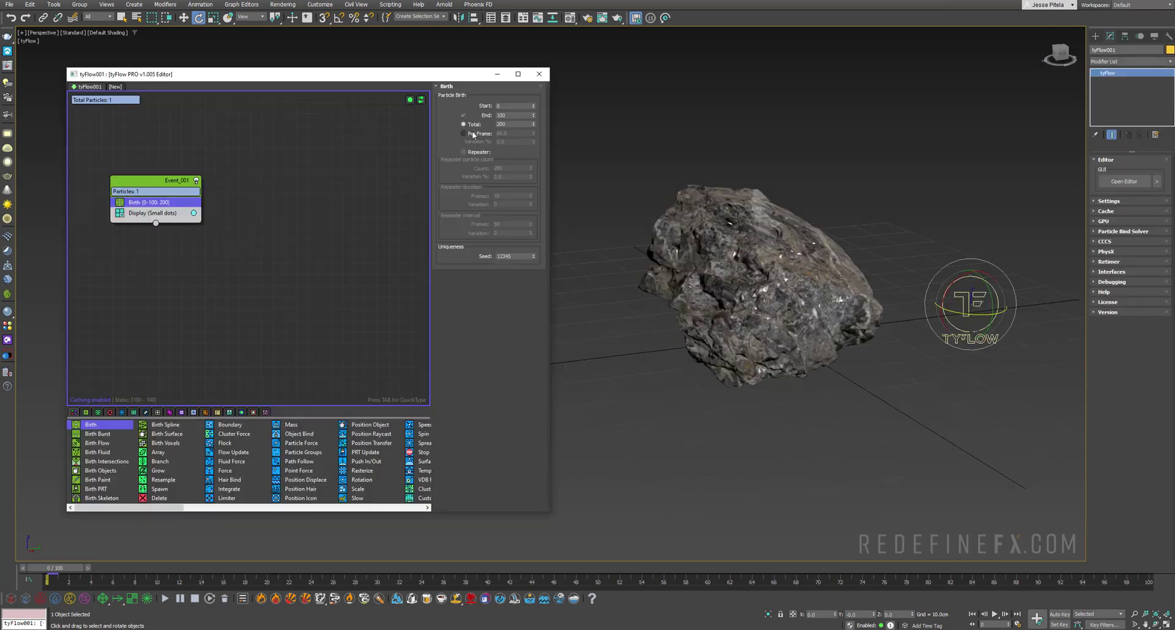
pyautogui.doubleClick(514, 124)
pyautogui.write('2')
pyautogui.click(505, 106)
pyautogui.click(513, 115)
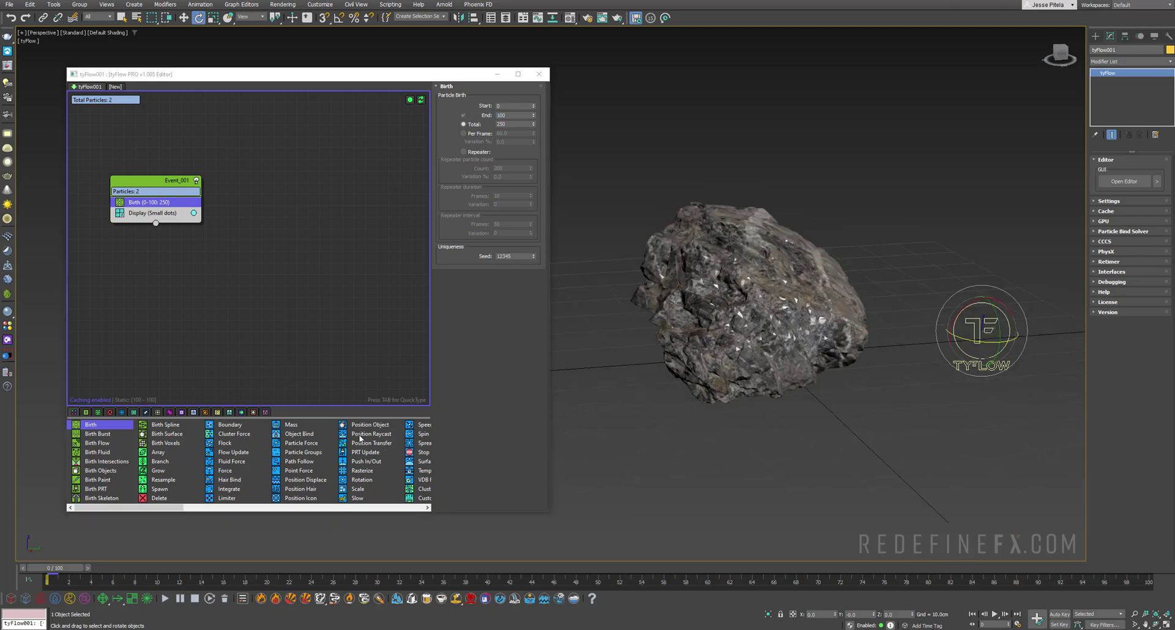
# Step: Add a Position Object operator that emits from the rock, and display the particles as large yellow dots
pyautogui.moveTo(359, 427); pyautogui.dragTo(133, 216)
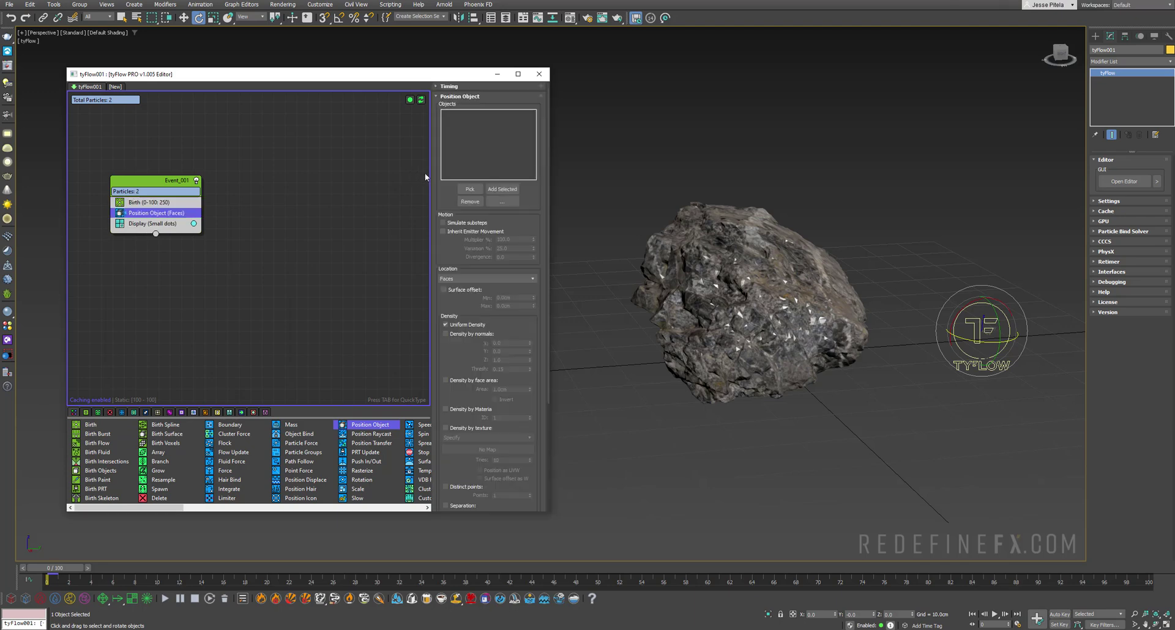
pyautogui.click(153, 223)
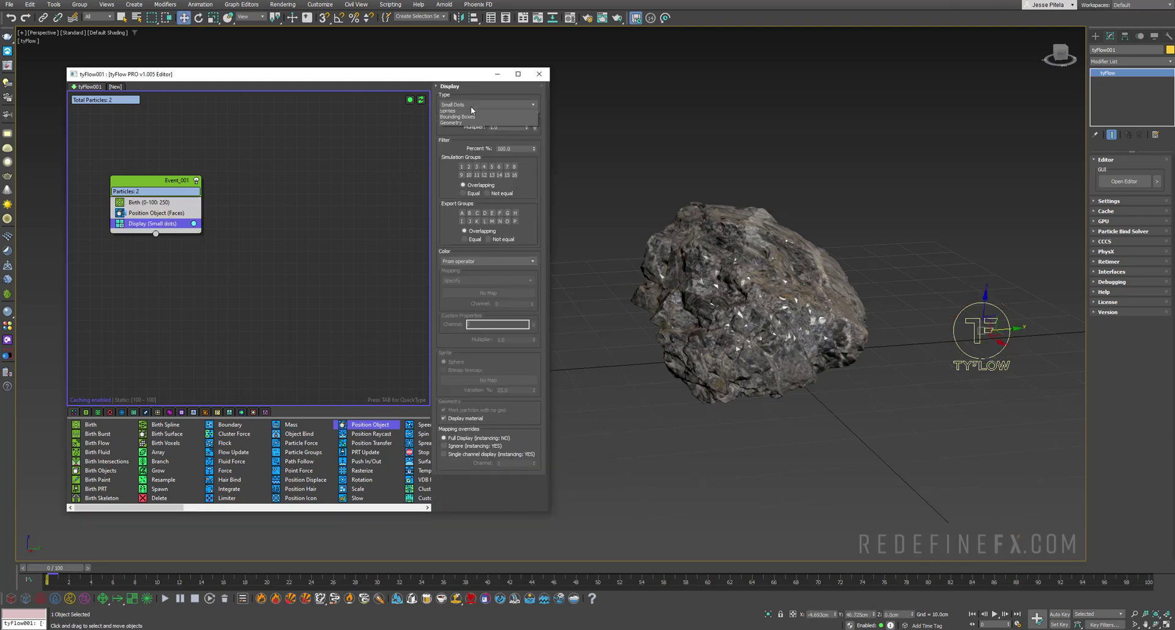
pyautogui.click(488, 104)
pyautogui.click(468, 125)
pyautogui.click(193, 224)
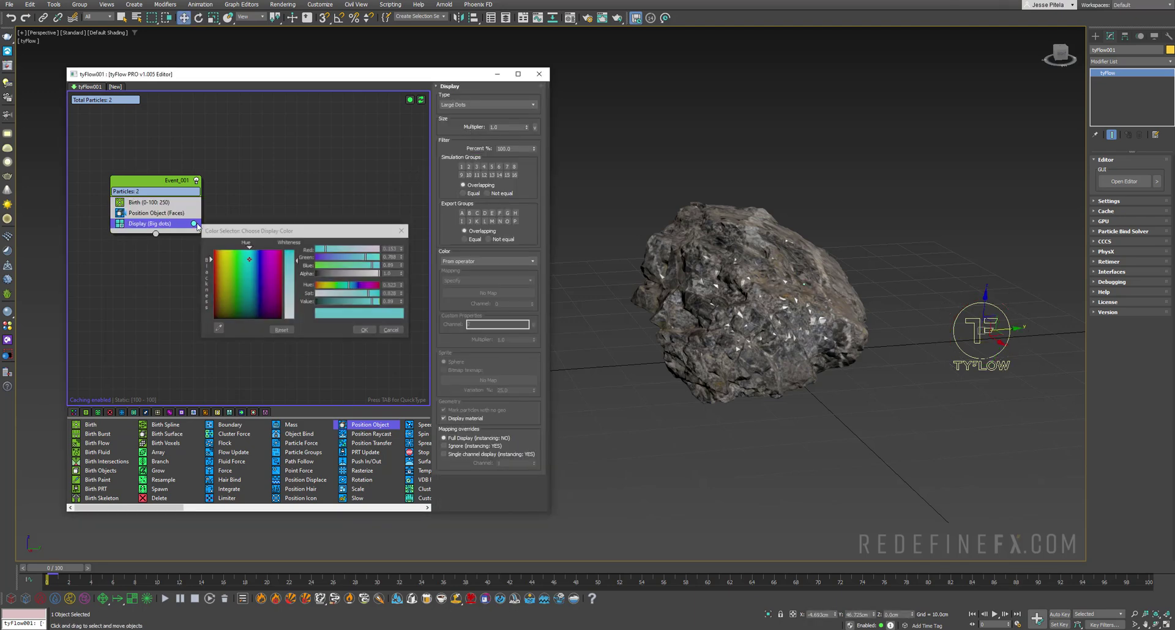
pyautogui.moveTo(219, 251); pyautogui.dragTo(224, 251)
pyautogui.click(365, 330)
# Step: Preview the particle births on the timeline and set the animation end time to frame 200
pyautogui.moveTo(71, 568); pyautogui.dragTo(352, 541)
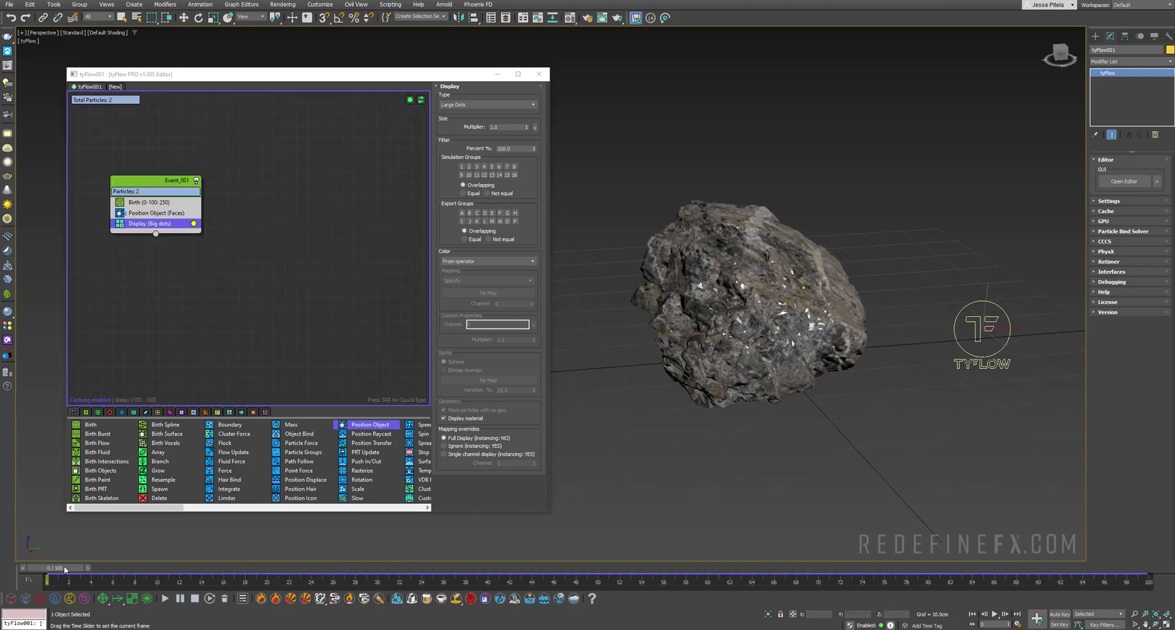
pyautogui.click(1017, 624)
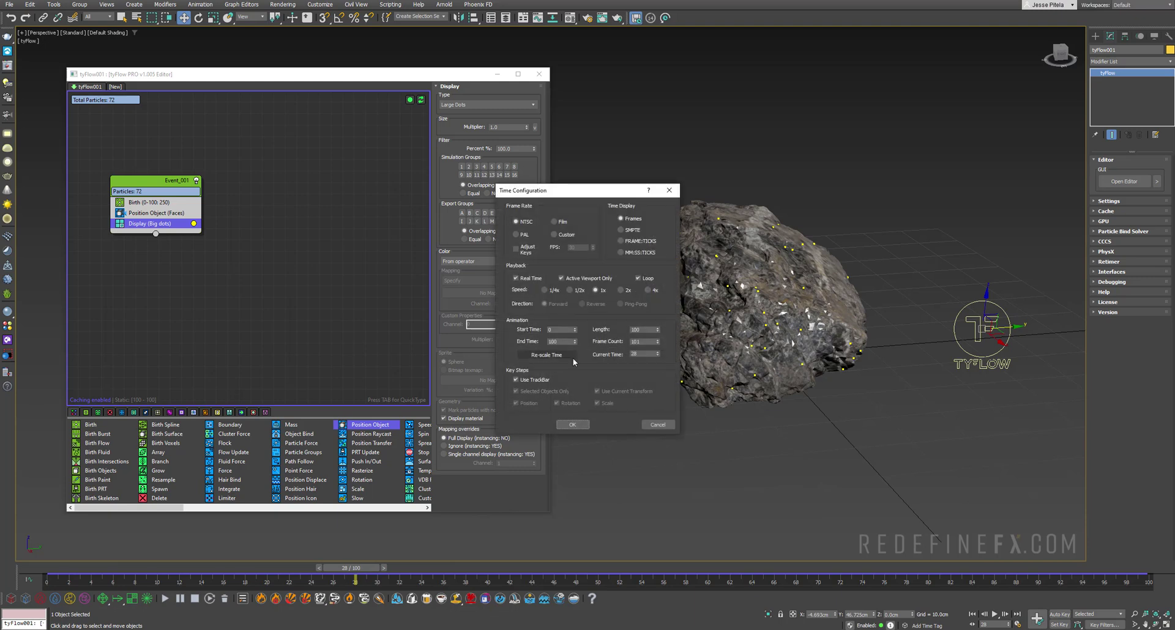
pyautogui.moveTo(566, 342); pyautogui.dragTo(511, 344)
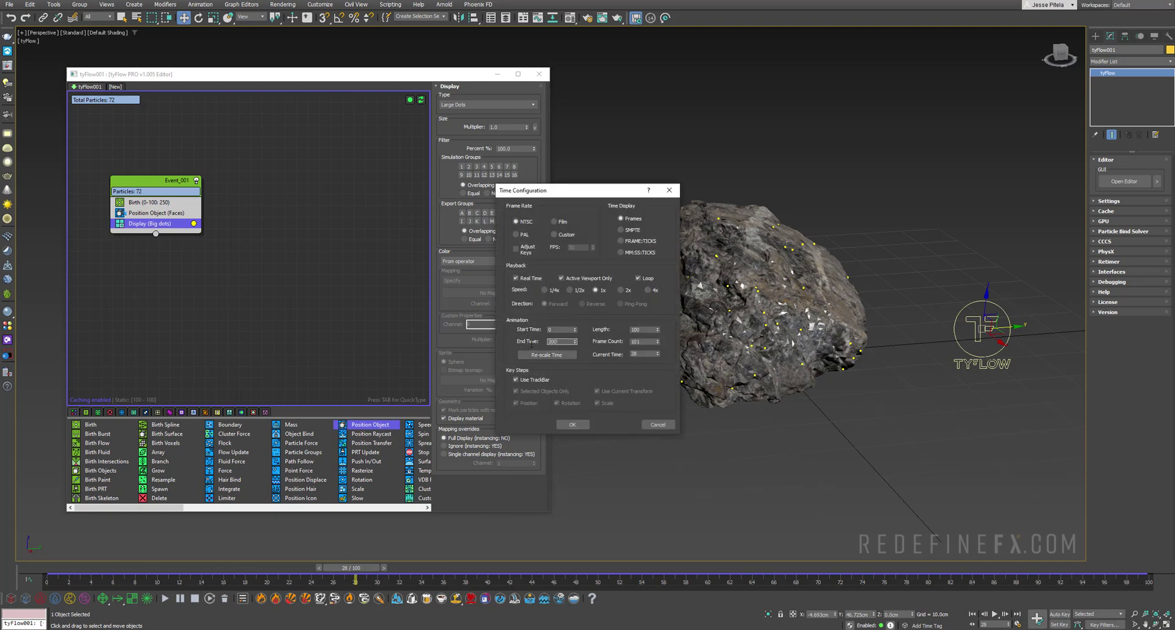
pyautogui.click(580, 425)
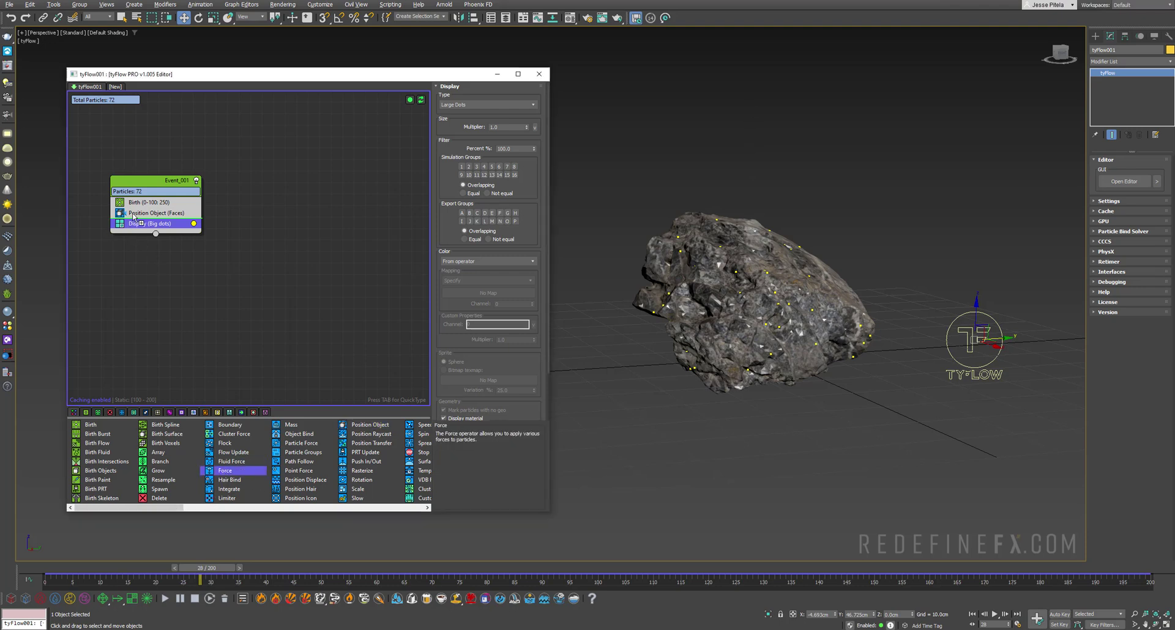
# Step: Add a Force operator with a gravity strength of 0.05 cm and preview the particle motion
pyautogui.moveTo(135, 224); pyautogui.dragTo(137, 223)
pyautogui.moveTo(513, 267); pyautogui.dragTo(470, 268)
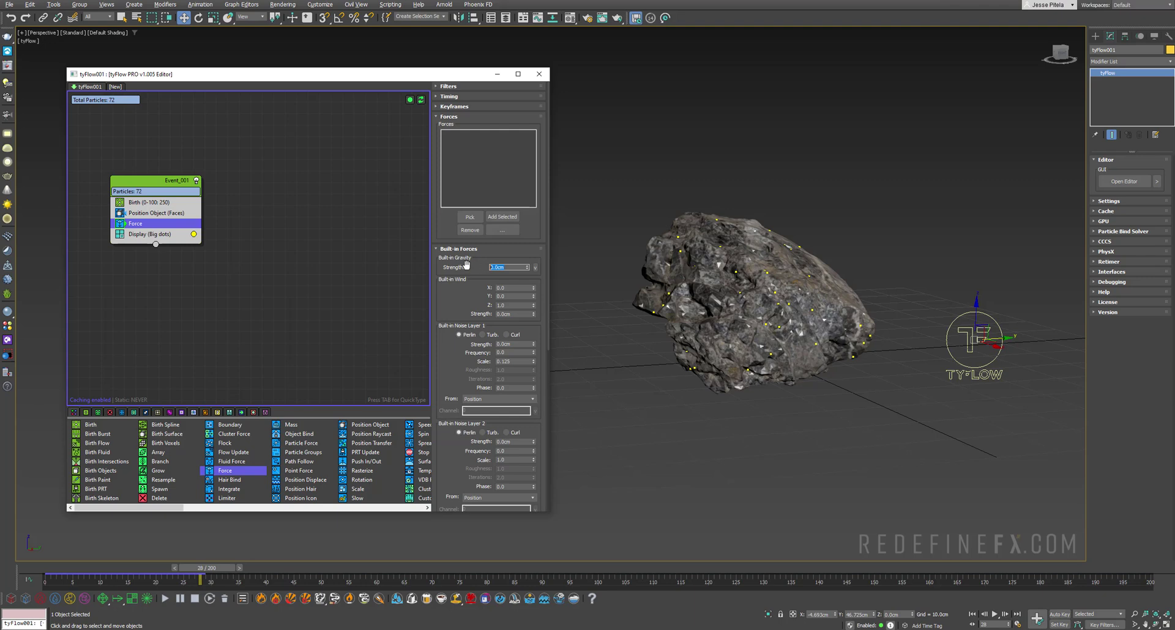
pyautogui.press('Return')
pyautogui.moveTo(189, 569)
pyautogui.mouseDown()
pyautogui.moveTo(113, 577)
pyautogui.moveTo(276, 581)
pyautogui.moveTo(203, 576)
pyautogui.mouseUp()
pyautogui.scroll(-3, 820, 214)
pyautogui.moveTo(803, 221); pyautogui.dragTo(746, 296, button='middle')
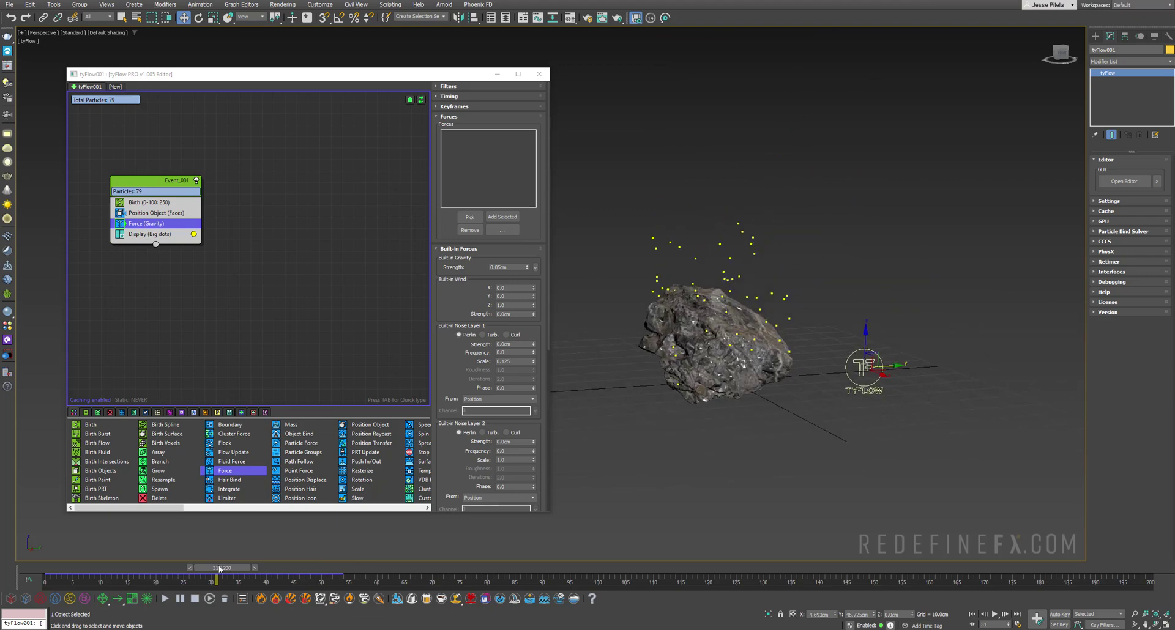
pyautogui.moveTo(220, 570); pyautogui.dragTo(165, 569)
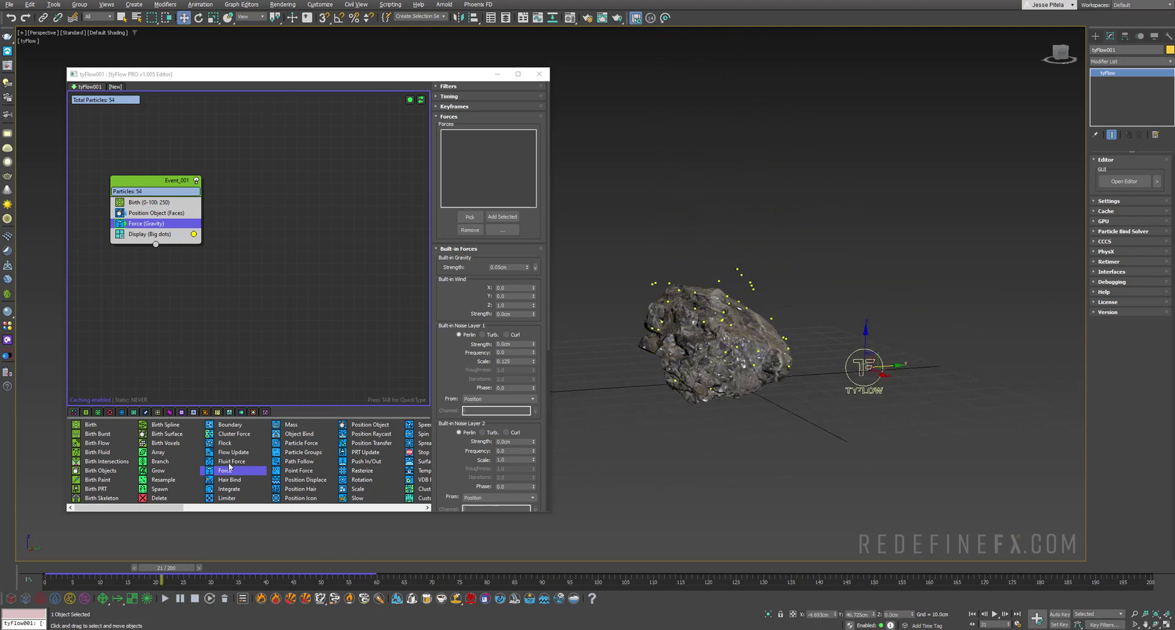
# Step: Add a Slow operator below the gravity force with 10% velocity reduction on all axes and preview the motion
pyautogui.moveTo(356, 498); pyautogui.dragTo(149, 234)
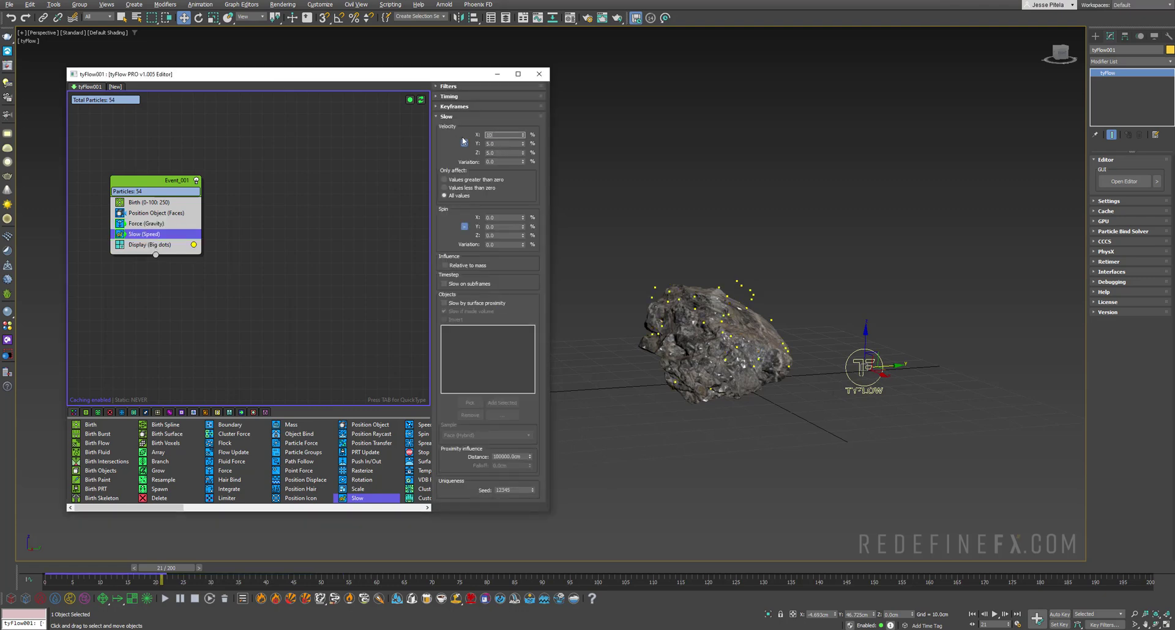
pyautogui.press('Return')
pyautogui.moveTo(48, 573)
pyautogui.mouseDown()
pyautogui.moveTo(465, 587)
pyautogui.moveTo(55, 587)
pyautogui.mouseUp()
pyautogui.press('w')
# Step: Add a second Force operator above Slow with a Perlin noise strength of 0.2 cm and preview it
pyautogui.moveTo(225, 470); pyautogui.dragTo(169, 351)
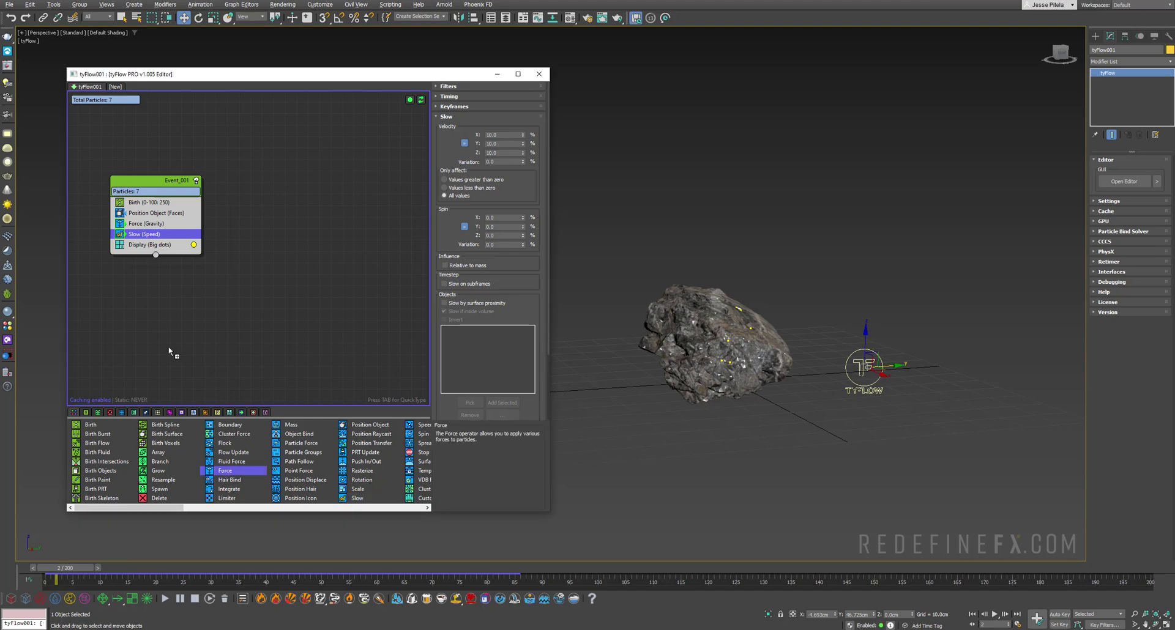
pyautogui.moveTo(145, 230); pyautogui.dragTo(145, 233)
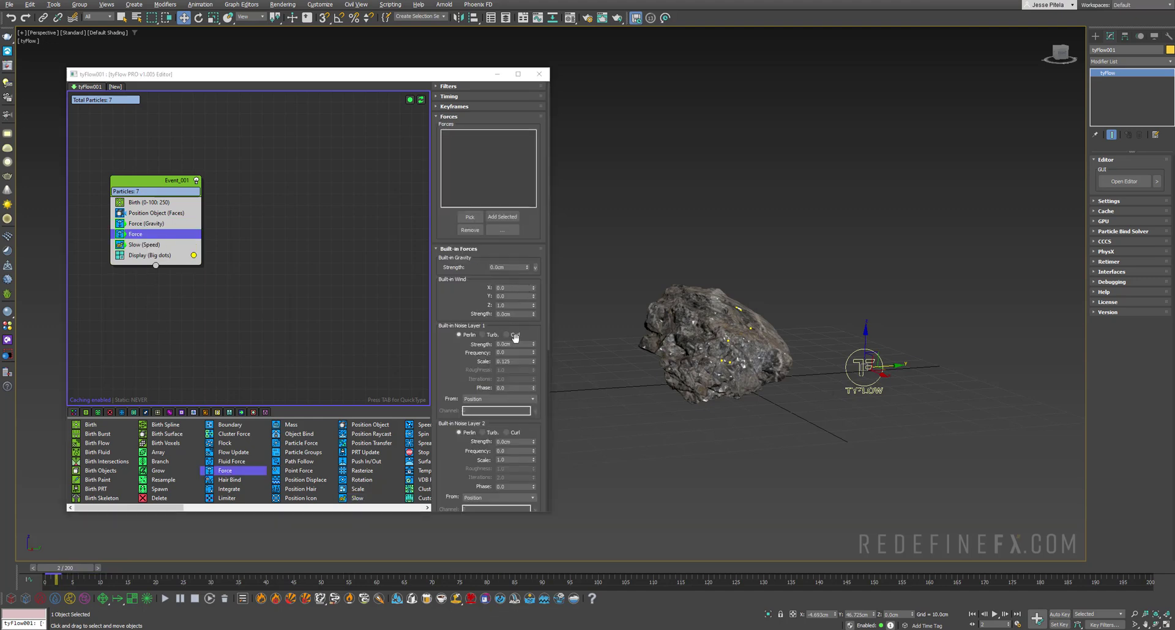
pyautogui.doubleClick(502, 345)
pyautogui.moveTo(61, 573)
pyautogui.mouseDown()
pyautogui.moveTo(647, 575)
pyautogui.moveTo(567, 593)
pyautogui.moveTo(43, 575)
pyautogui.mouseUp()
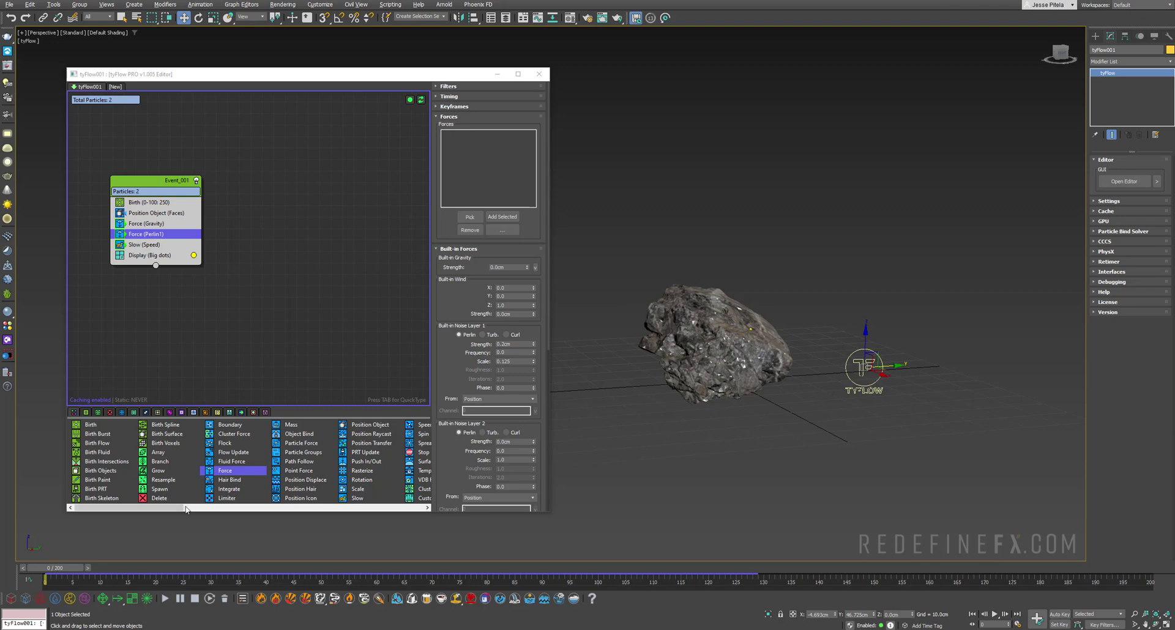
# Step: Add a Delete operator timed by Particle Age, starting at 50 with a variation of 20, and preview the particles
pyautogui.moveTo(129, 395); pyautogui.dragTo(147, 254)
pyautogui.click(458, 108)
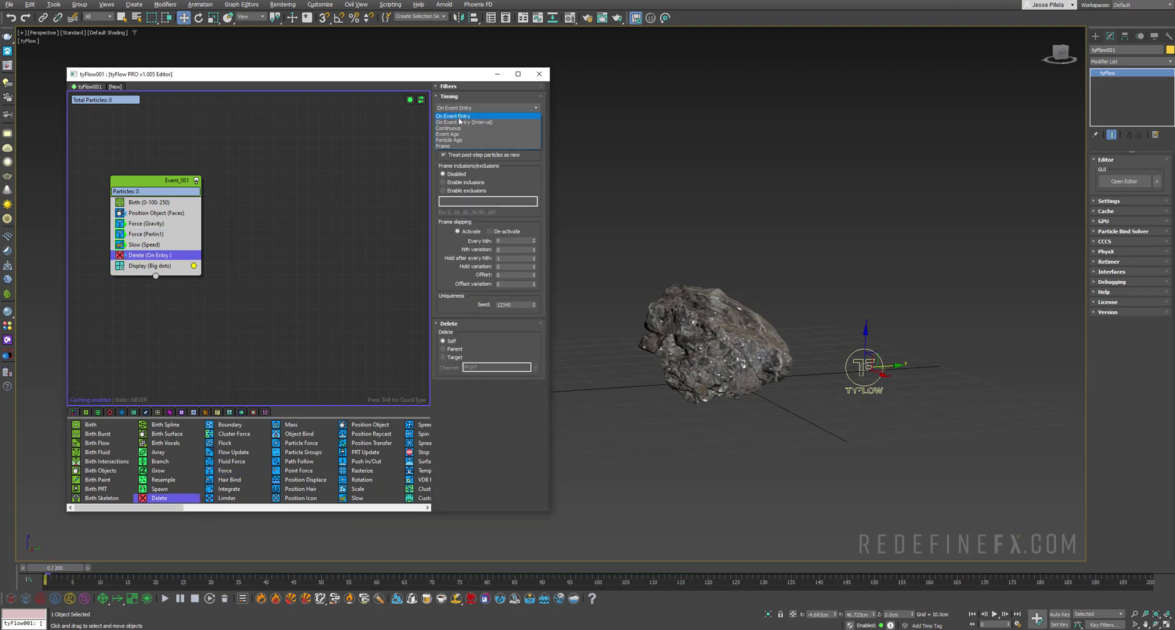
pyautogui.click(463, 140)
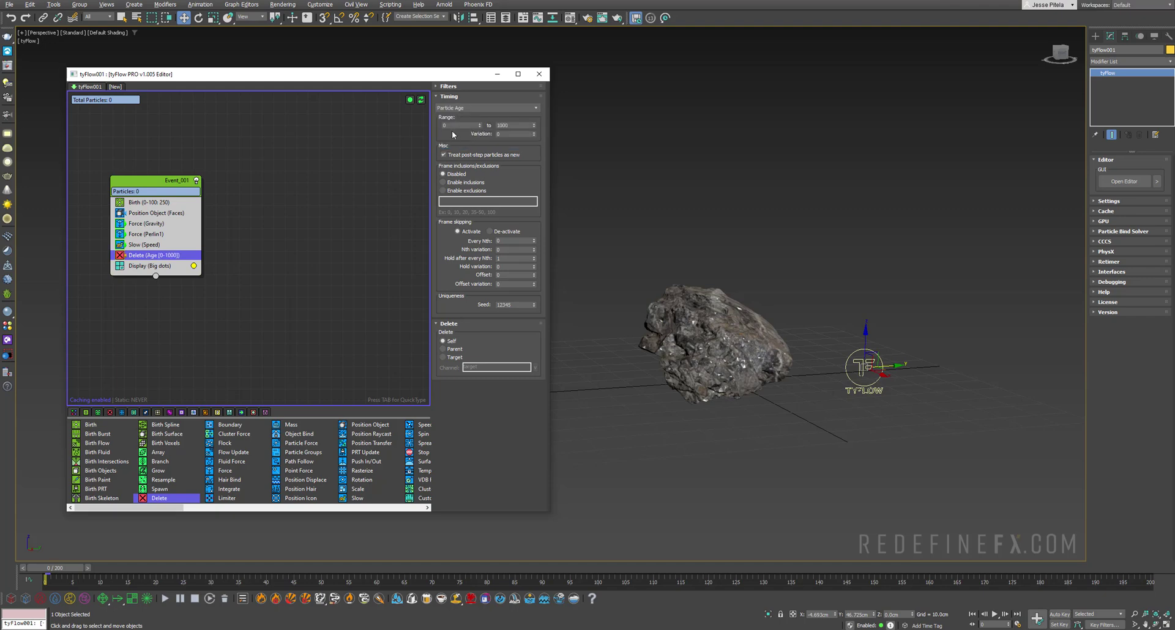
pyautogui.moveTo(454, 126); pyautogui.dragTo(433, 129)
pyautogui.write('80')
pyautogui.press('Return')
pyautogui.click(502, 134)
pyautogui.moveTo(58, 567); pyautogui.dragTo(719, 606)
pyautogui.press('w')
# Step: Set the Delete operator's age variation to 10 and preview how the particles die off
pyautogui.doubleClick(454, 124)
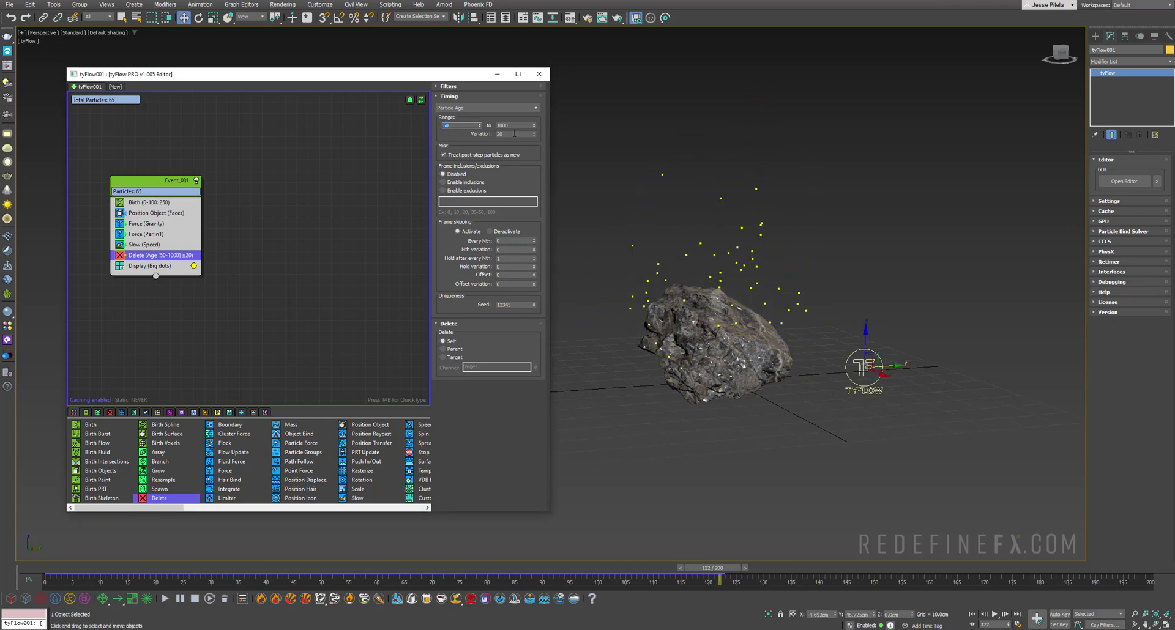
pyautogui.press('Tab')
pyautogui.moveTo(51, 573); pyautogui.dragTo(488, 573)
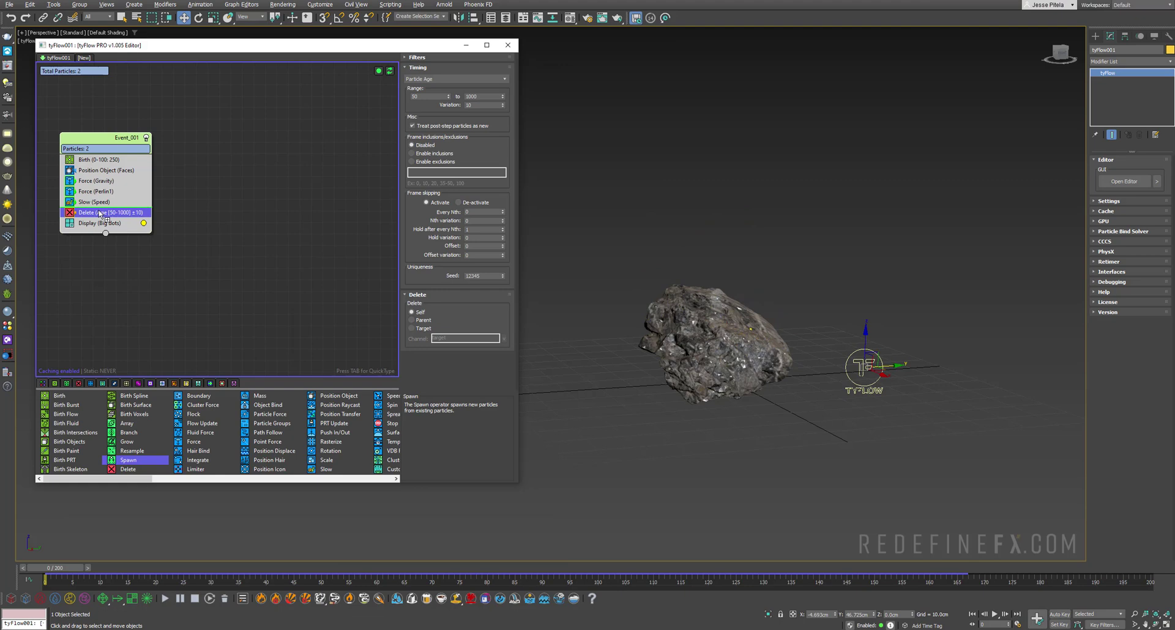
# Step: Add a Spawn operator above Delete that spawns by travel distance, and connect its output to a new event
pyautogui.moveTo(101, 214); pyautogui.dragTo(101, 217)
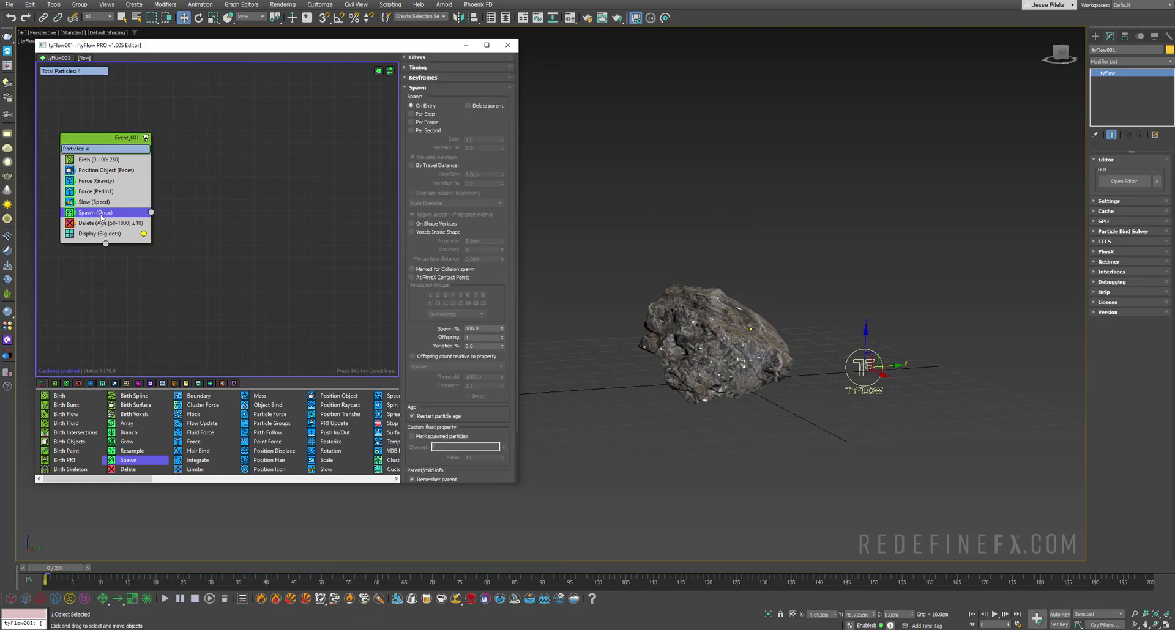
pyautogui.click(434, 164)
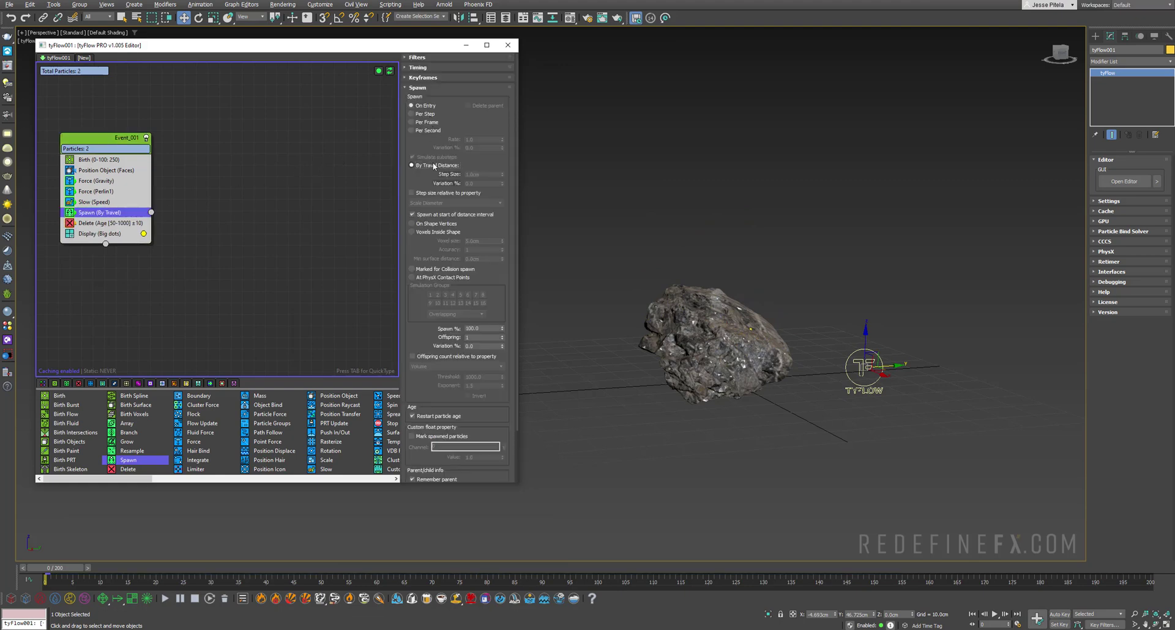
pyautogui.moveTo(151, 212); pyautogui.dragTo(196, 239)
# Step: Set the spawned particles' inherited velocity to 0% and preview the trails growing from the rock
pyautogui.click(429, 107)
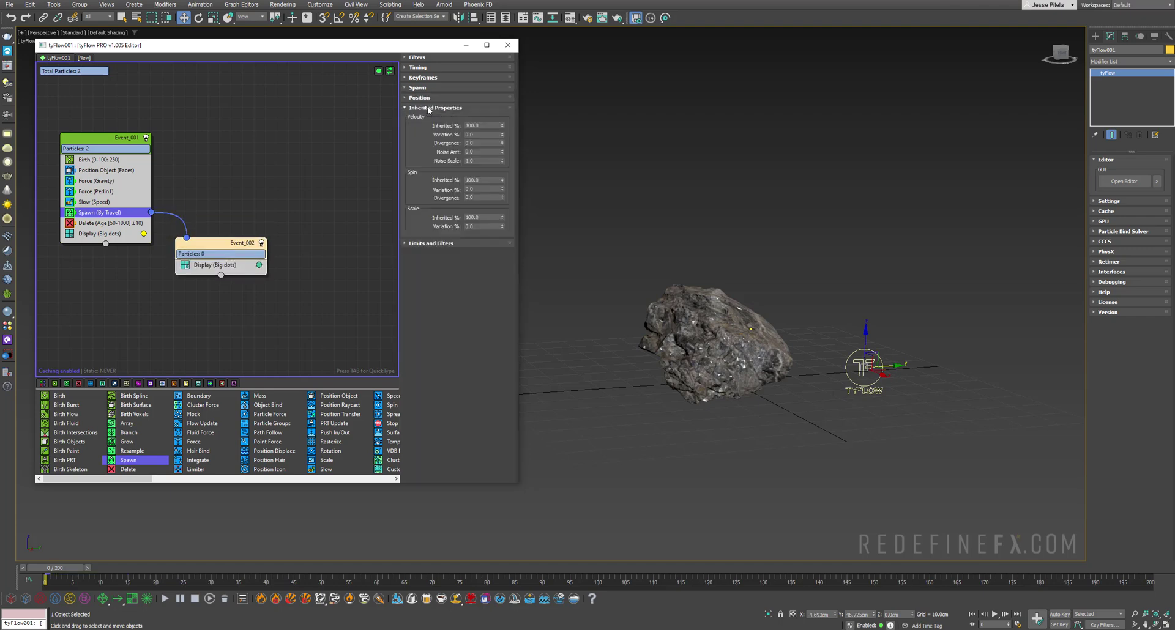
pyautogui.doubleClick(489, 125)
pyautogui.moveTo(58, 571); pyautogui.dragTo(462, 568)
pyautogui.moveTo(412, 611); pyautogui.dragTo(771, 588)
pyautogui.moveTo(214, 248); pyautogui.dragTo(215, 243)
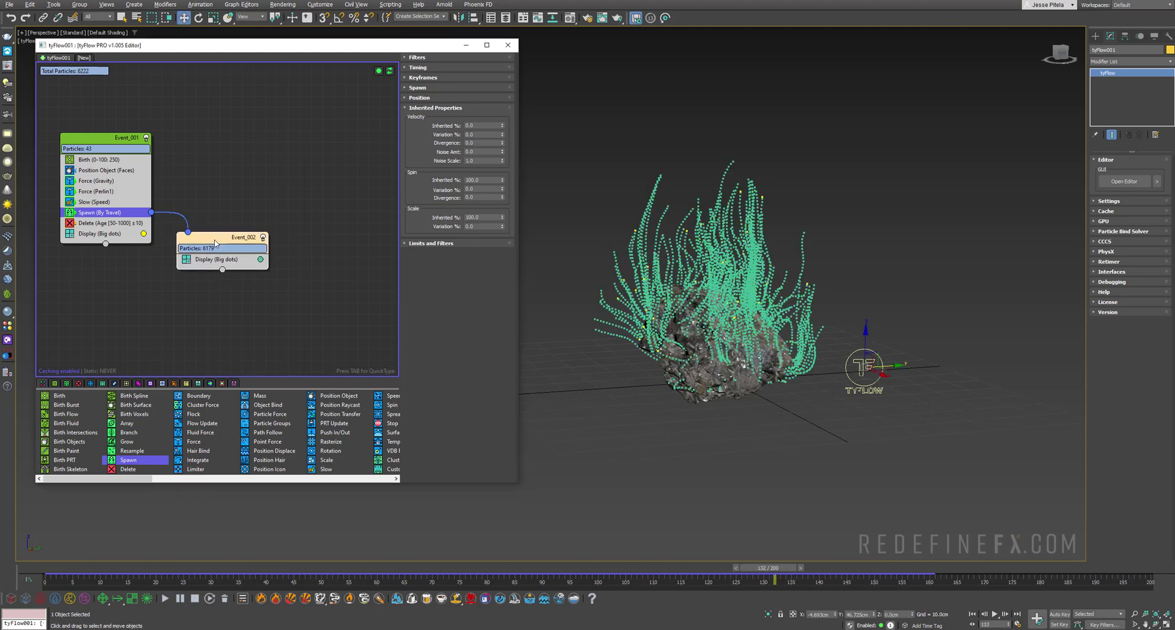
# Step: Add a Shape operator to the spawned-particle event and set its mesh to the 3D shape Chunks (Round)
pyautogui.moveTo(132, 485); pyautogui.dragTo(157, 483)
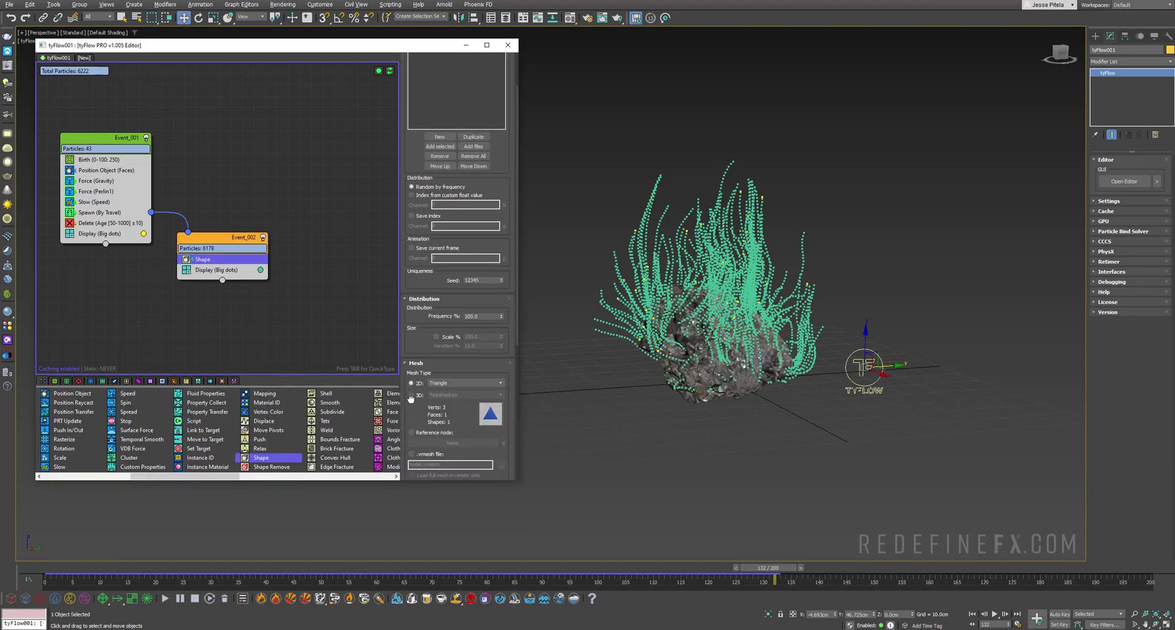
pyautogui.click(411, 395)
pyautogui.click(445, 396)
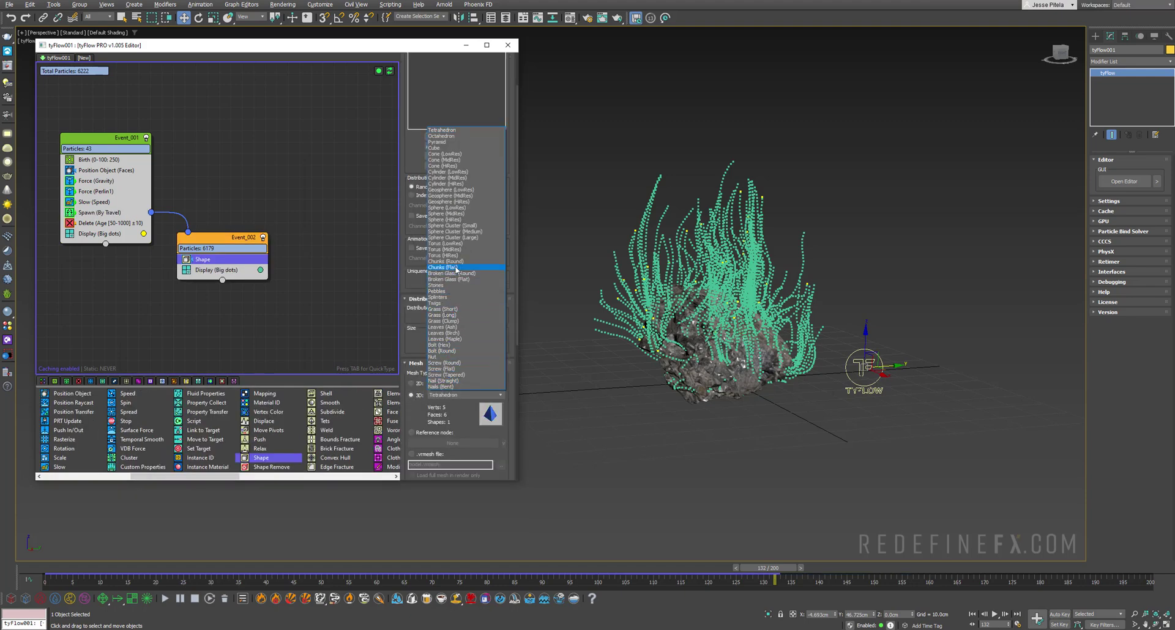
pyautogui.click(455, 262)
# Step: Set the spawned-particle event's Display operator to Geometry and preview the growing chunks
pyautogui.click(217, 270)
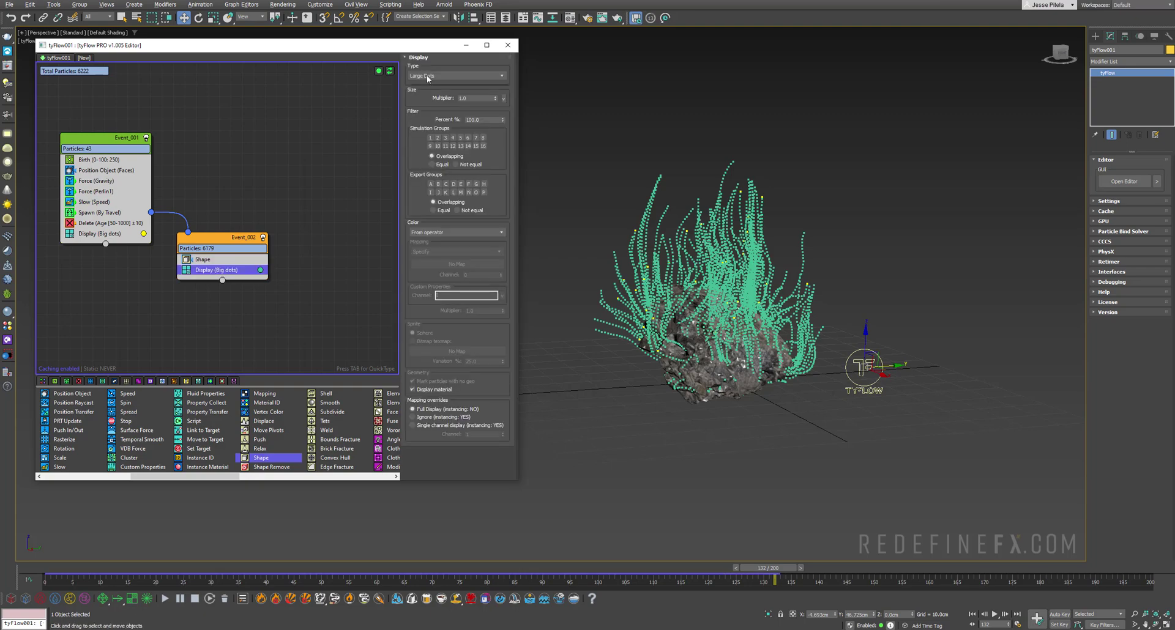
pyautogui.click(456, 76)
pyautogui.click(426, 120)
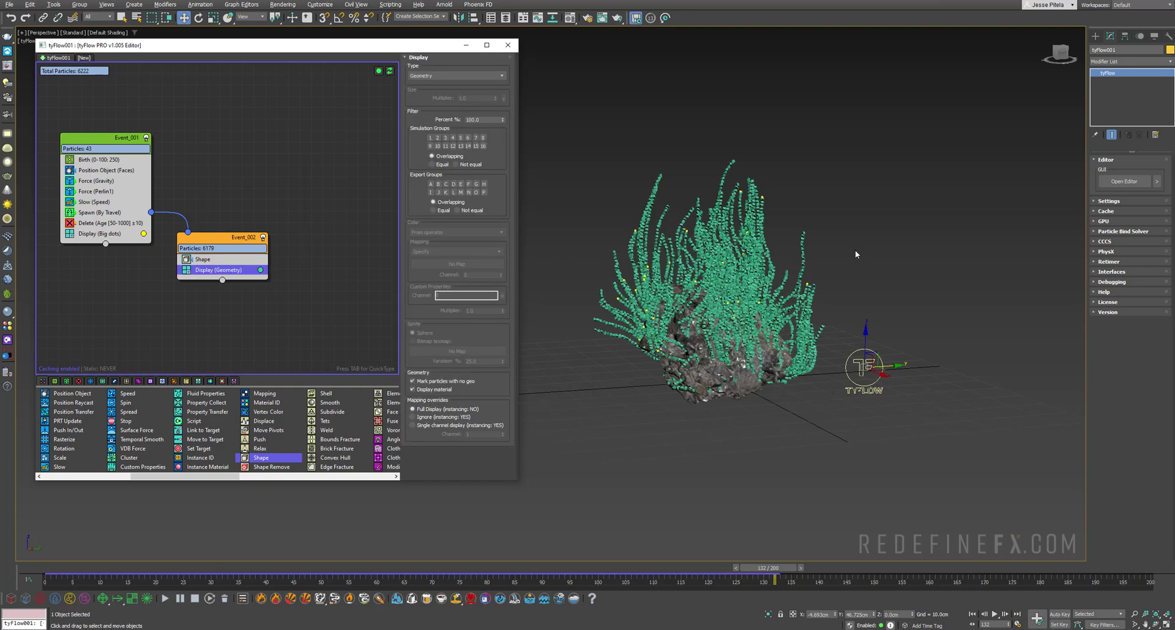
pyautogui.scroll(6, 855, 254)
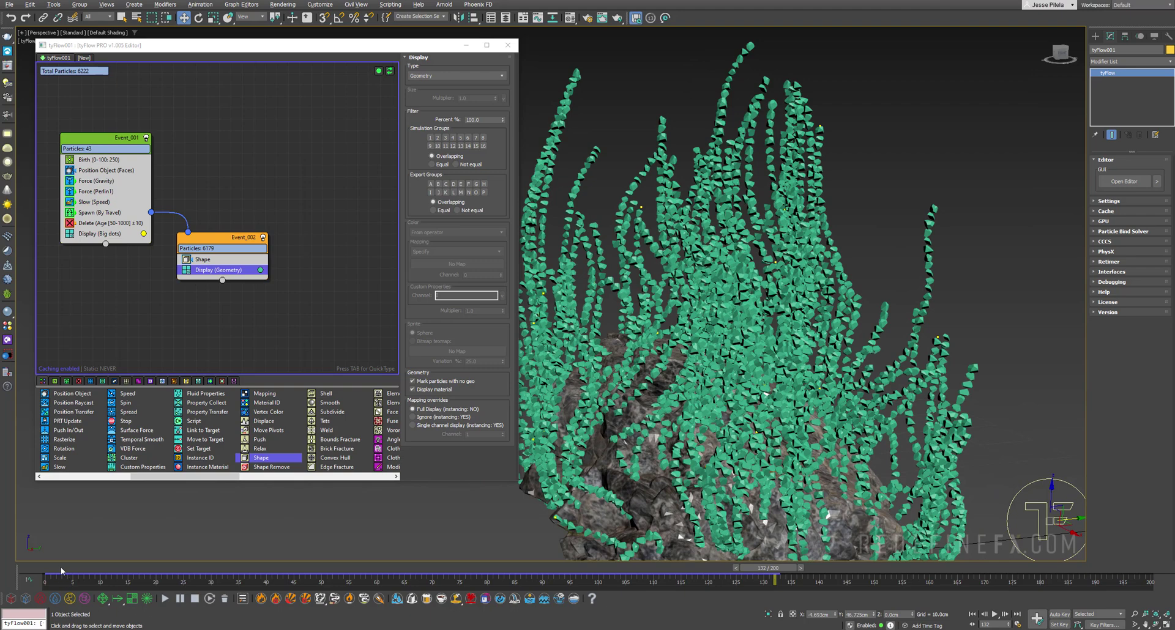
pyautogui.moveTo(61, 571); pyautogui.dragTo(499, 581)
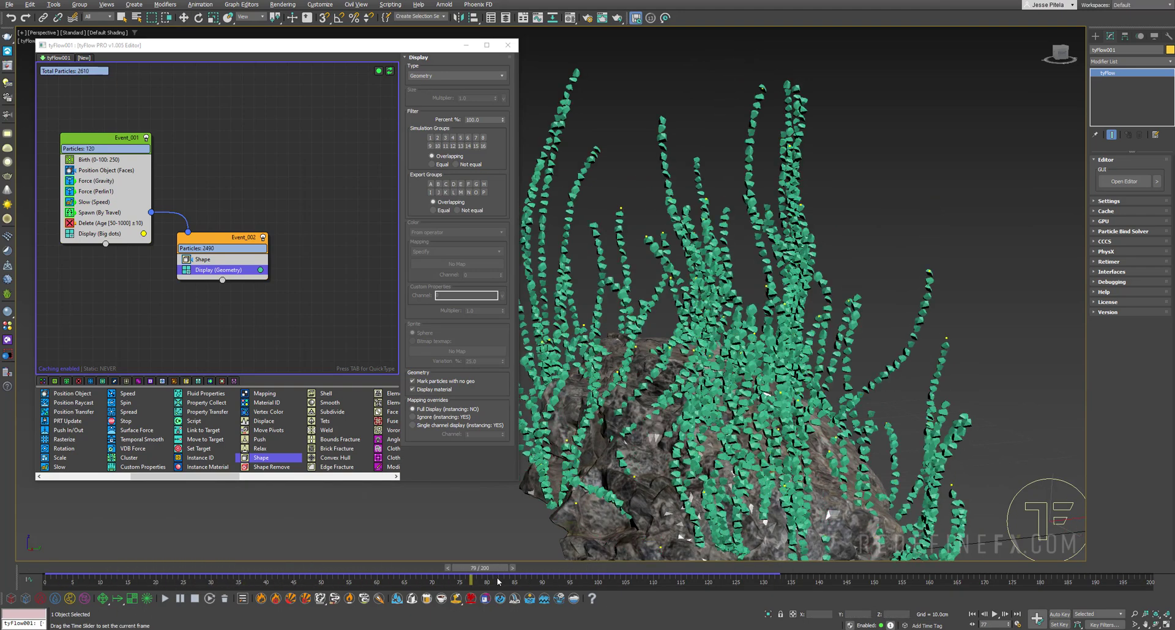
pyautogui.press('w')
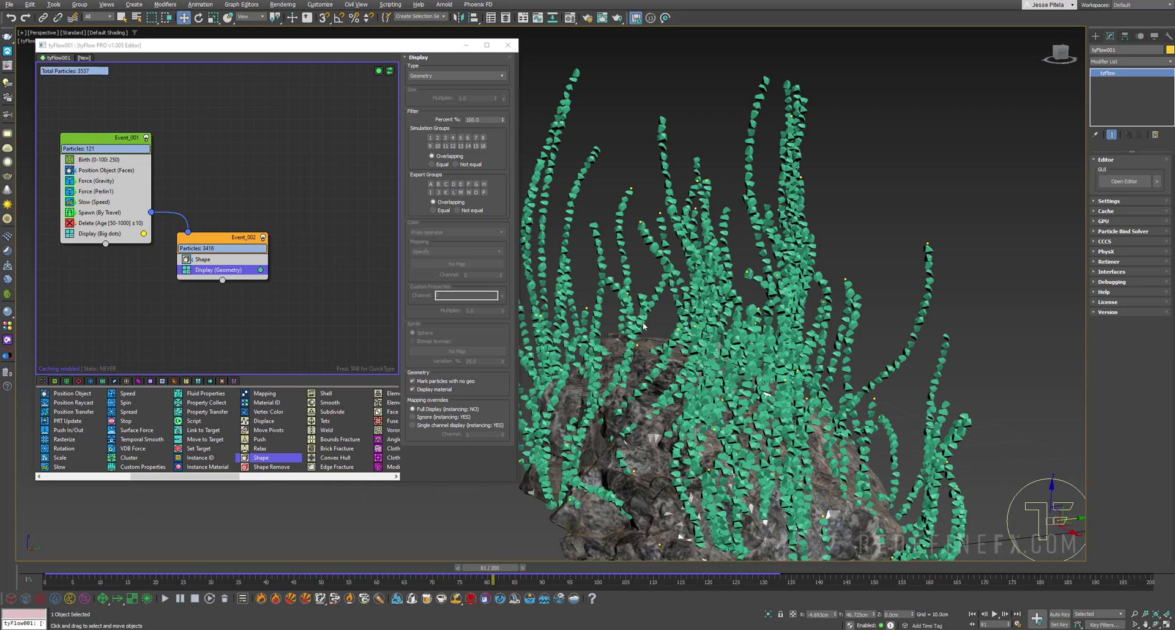
# Step: Add a Scale operator below Shape in the spawned-particle event, set to Absolute with a scale value of 0%
pyautogui.moveTo(154, 478); pyautogui.dragTo(132, 478)
pyautogui.moveTo(202, 273); pyautogui.dragTo(212, 266)
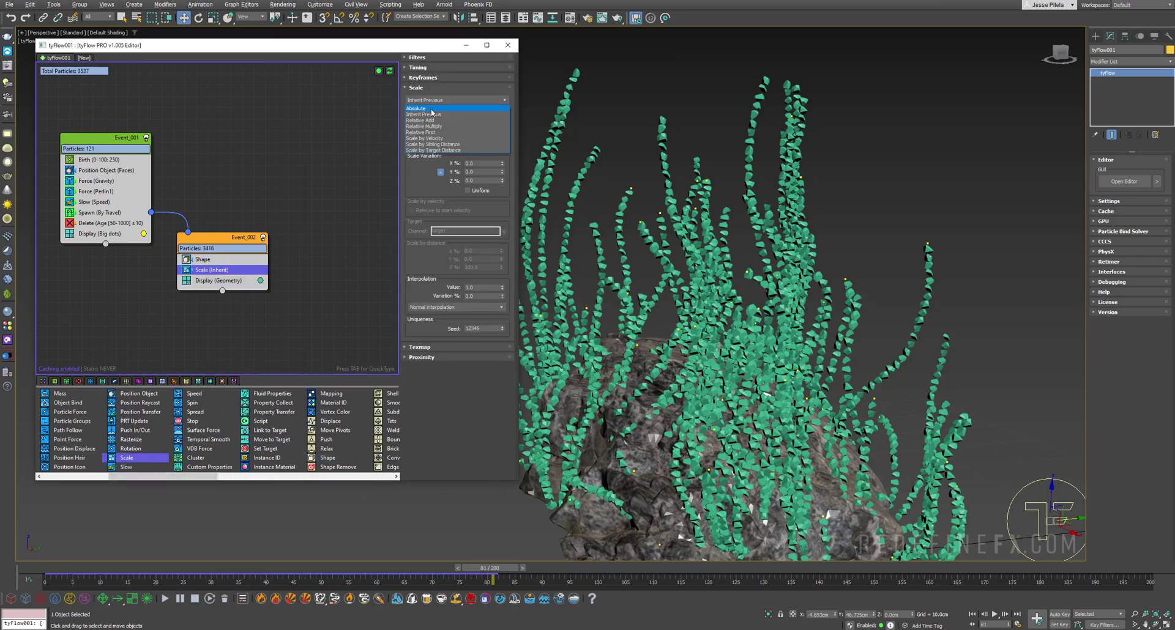
pyautogui.doubleClick(486, 128)
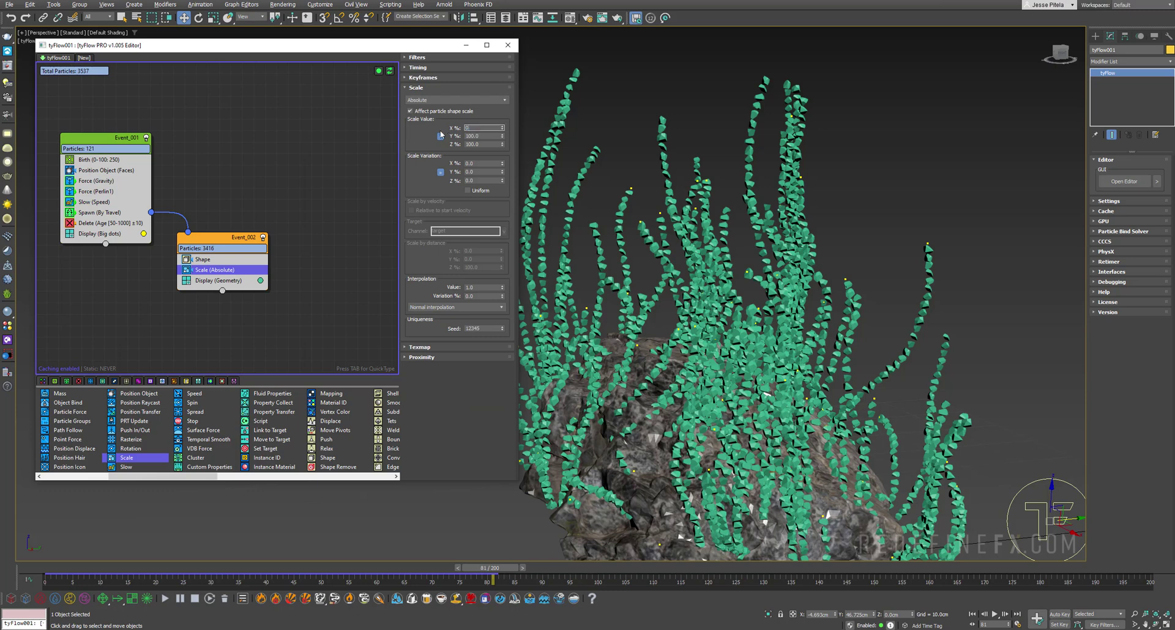
pyautogui.write('0')
pyautogui.press('Return')
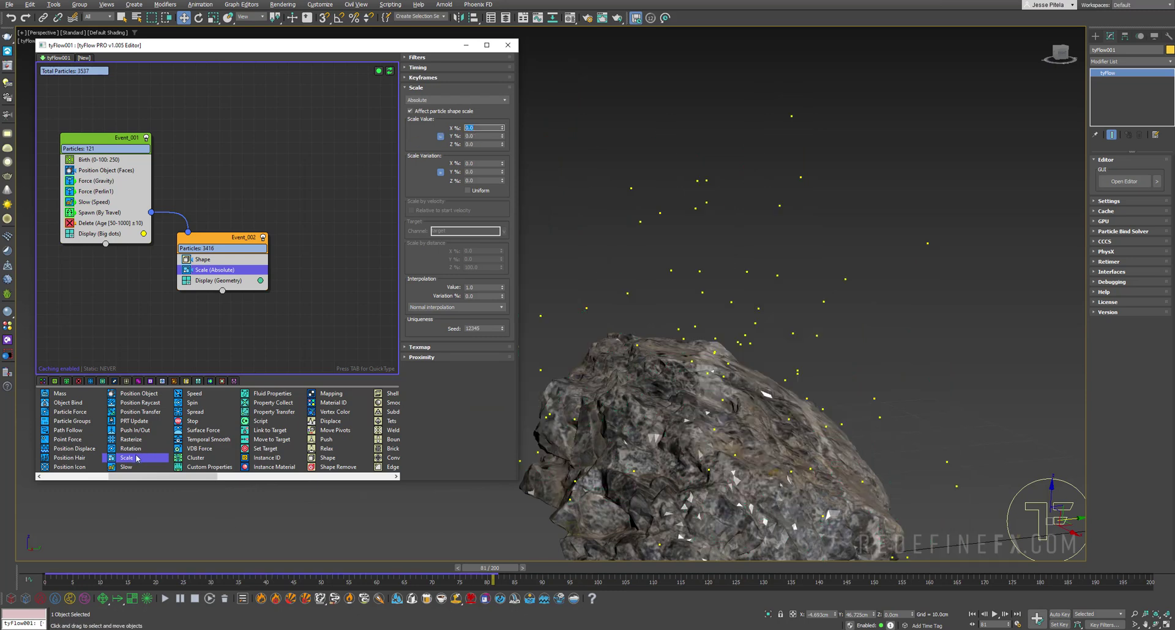
# Step: Add a second Scale operator below the first and set its timing to Continuous
pyautogui.moveTo(137, 458); pyautogui.dragTo(200, 279)
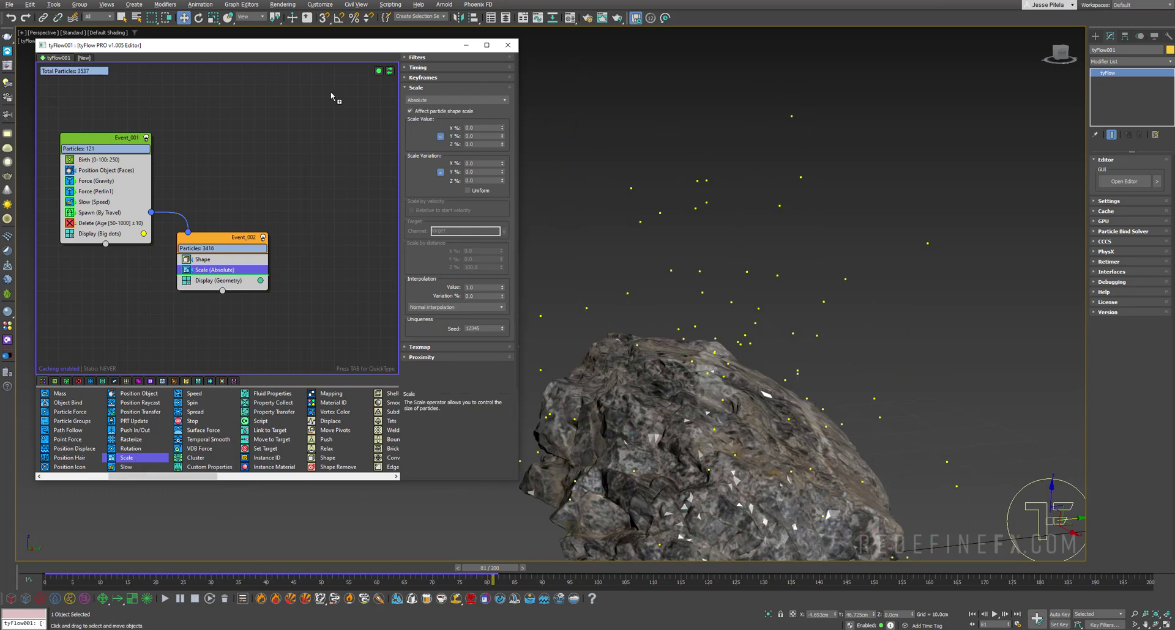
pyautogui.click(418, 67)
pyautogui.click(426, 79)
pyautogui.click(426, 99)
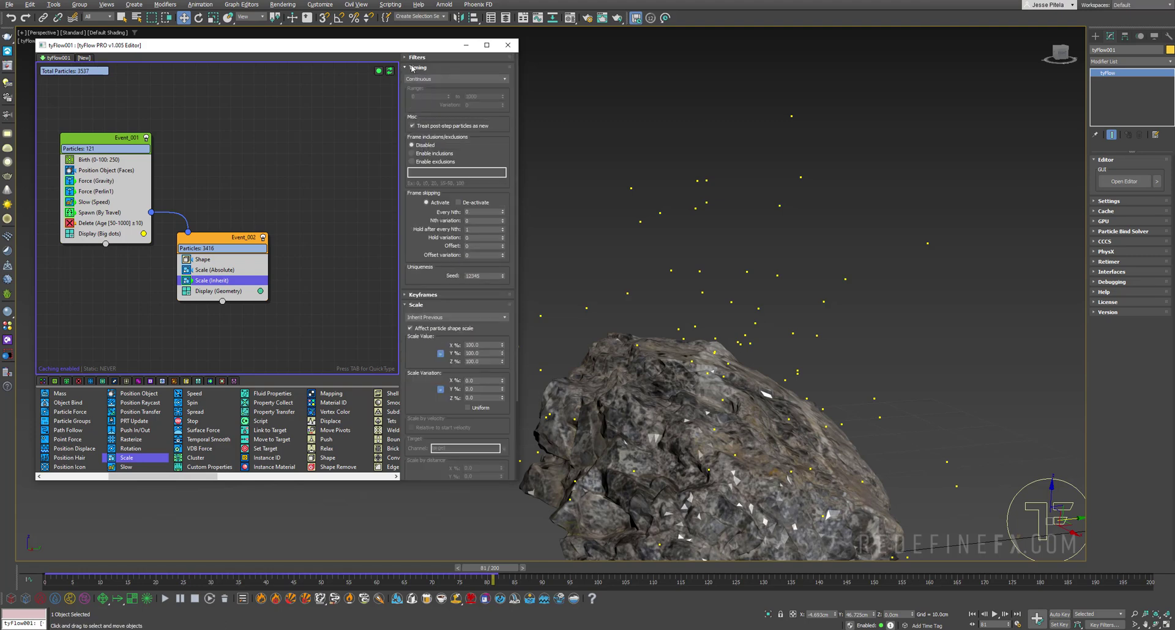
pyautogui.click(412, 68)
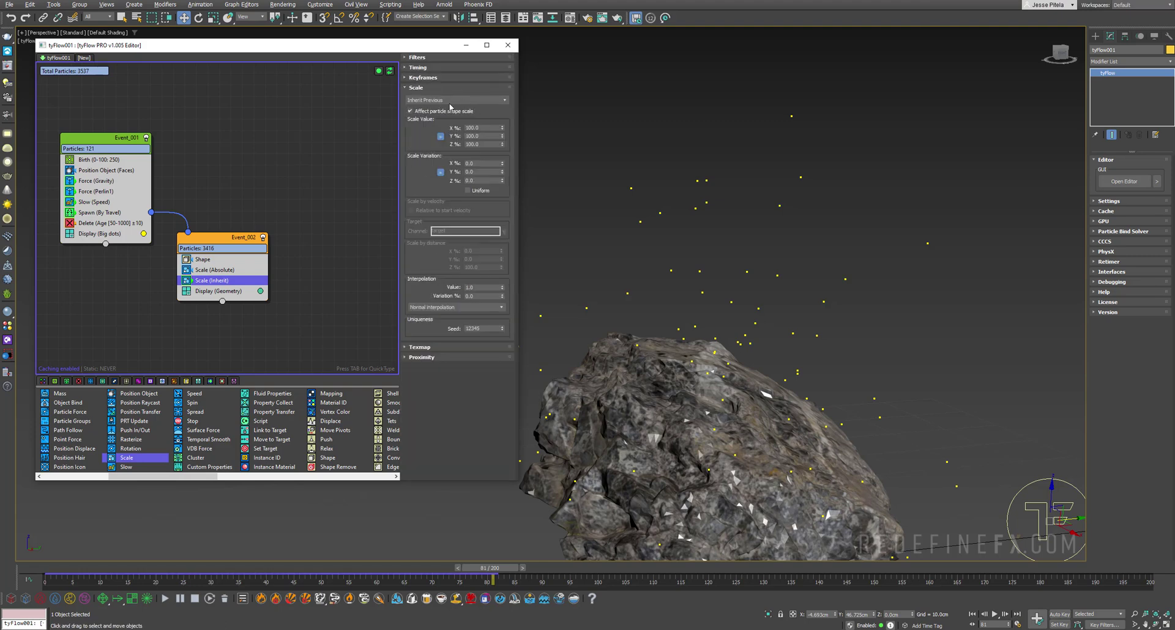
# Step: Set the second Scale operator to Absolute with an interpolation value of 0.1, and preview the chunks scaling up
pyautogui.moveTo(480, 288); pyautogui.dragTo(435, 290)
pyautogui.click(424, 101)
pyautogui.click(417, 108)
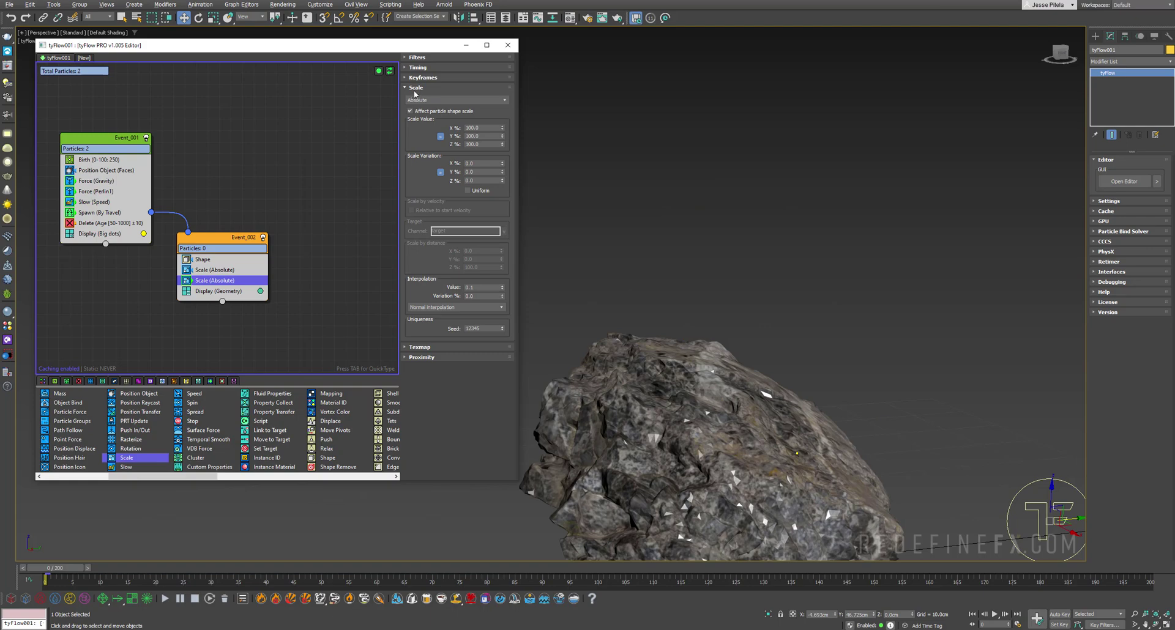
pyautogui.moveTo(57, 569); pyautogui.dragTo(897, 544)
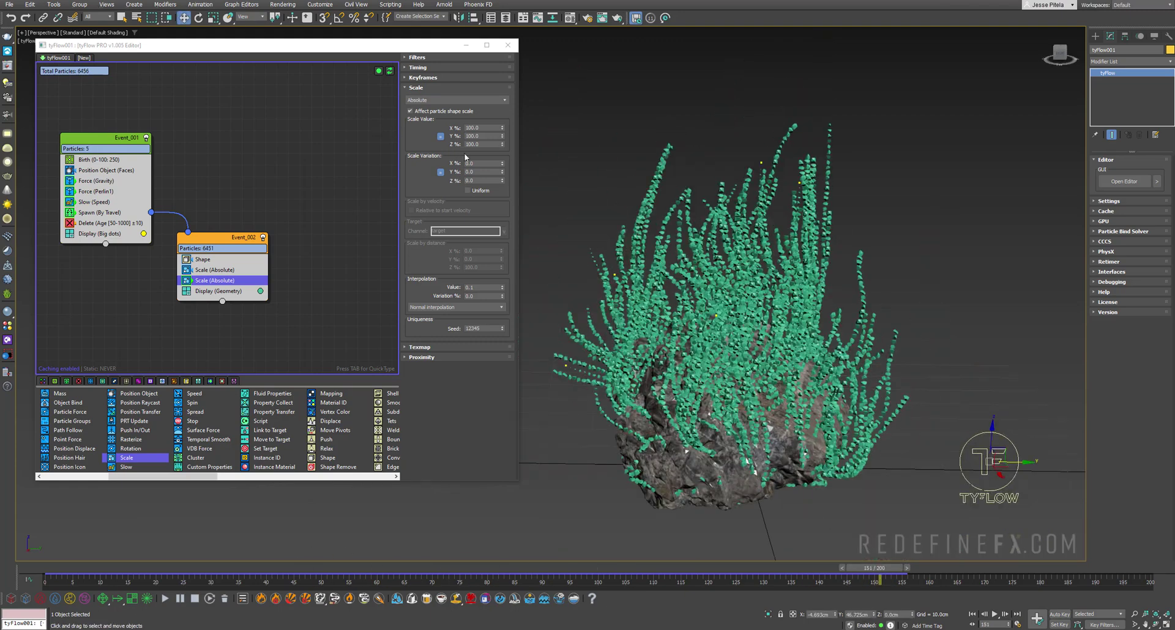
# Step: Set the second Scale operator's scale variation to 20% on all axes and its interpolation variation to 20%
pyautogui.doubleClick(466, 165)
pyautogui.write('20')
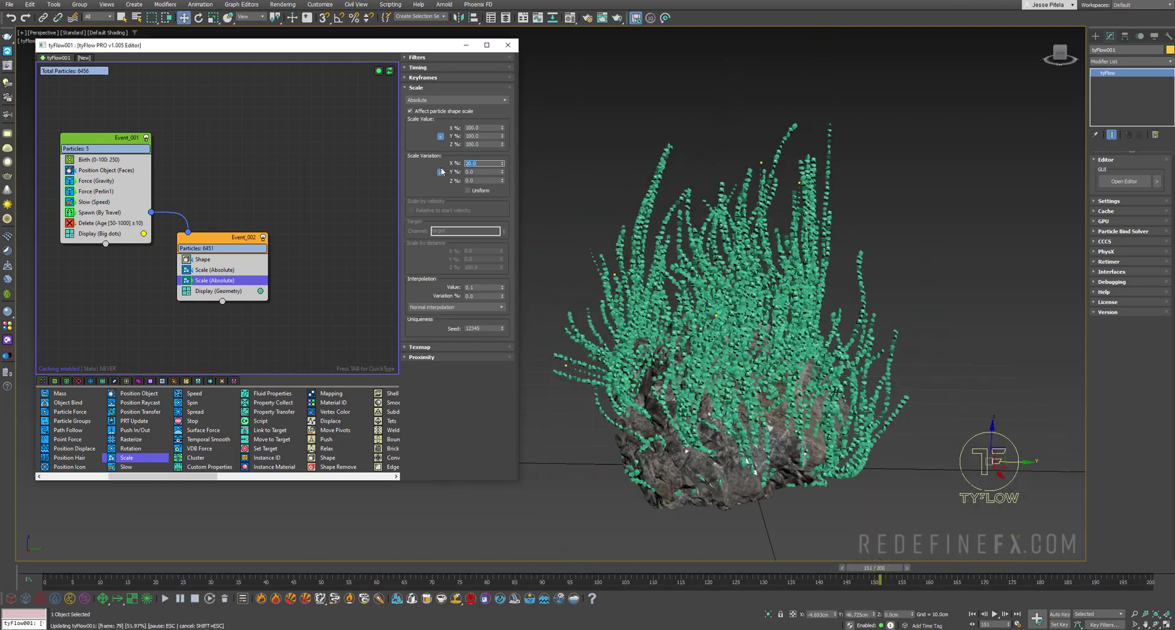
pyautogui.press('Return')
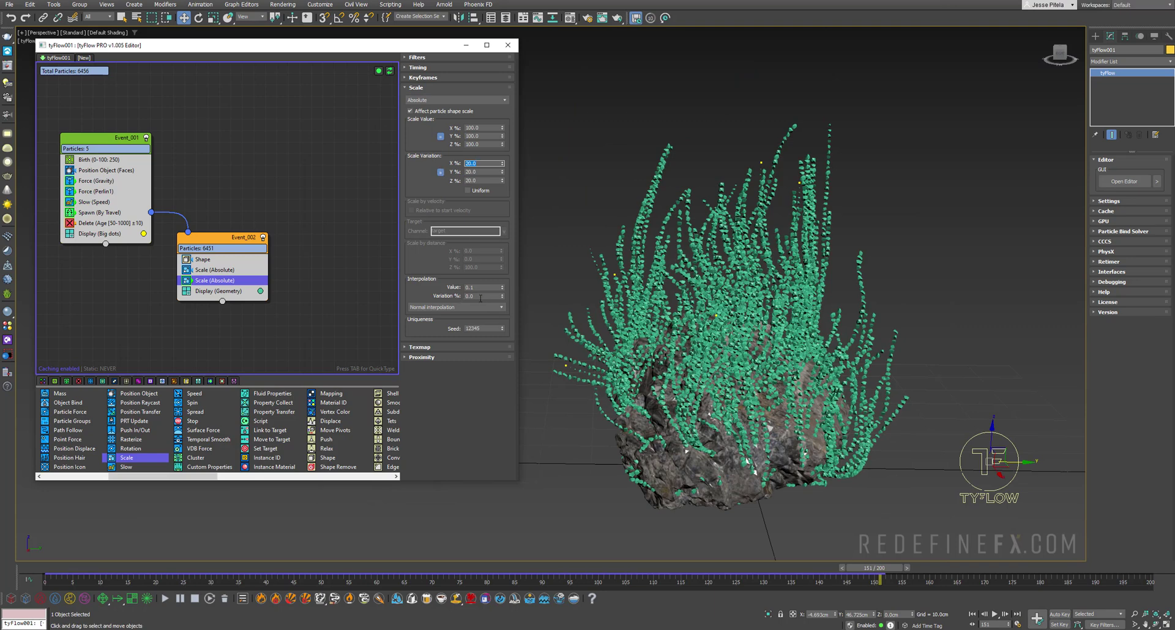
pyautogui.click(480, 296)
pyautogui.write('20')
pyautogui.press('Return')
# Step: Preview the varied chunk growth through the timeline and from another angle
pyautogui.moveTo(752, 261); pyautogui.dragTo(751, 291, button='middle')
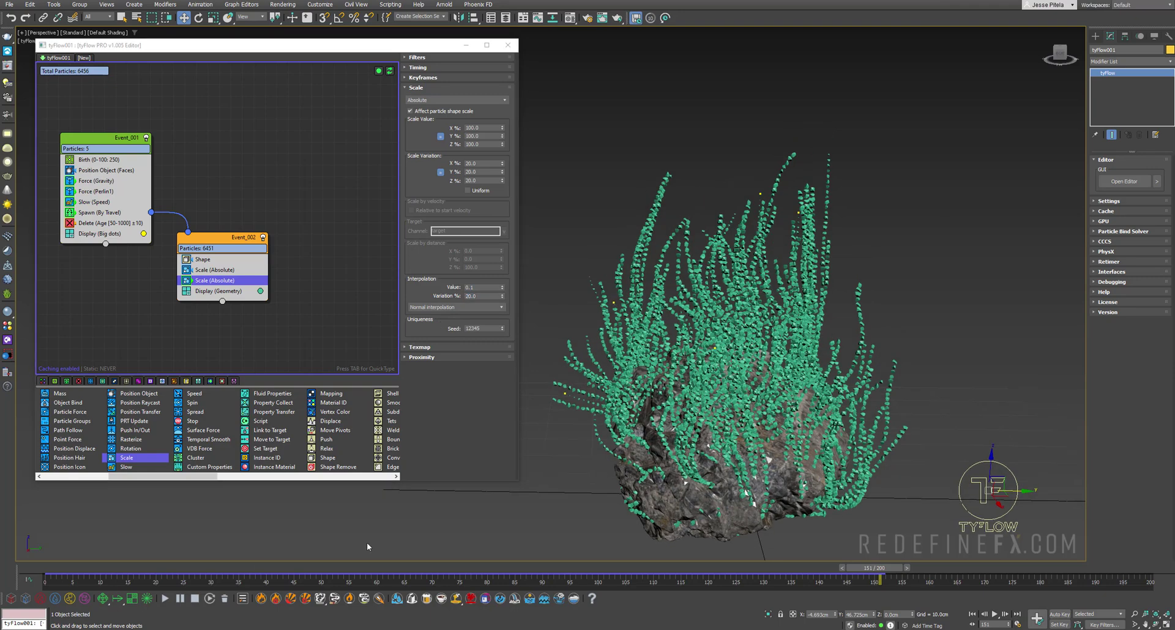
pyautogui.moveTo(80, 569); pyautogui.dragTo(107, 570)
pyautogui.moveTo(339, 576); pyautogui.dragTo(820, 576)
pyautogui.press('w')
pyautogui.keyDown('alt'); pyautogui.moveTo(731, 373); pyautogui.dragTo(770, 327, button='middle'); pyautogui.keyUp('alt')
pyautogui.moveTo(800, 570); pyautogui.dragTo(619, 572)
pyautogui.press('w')
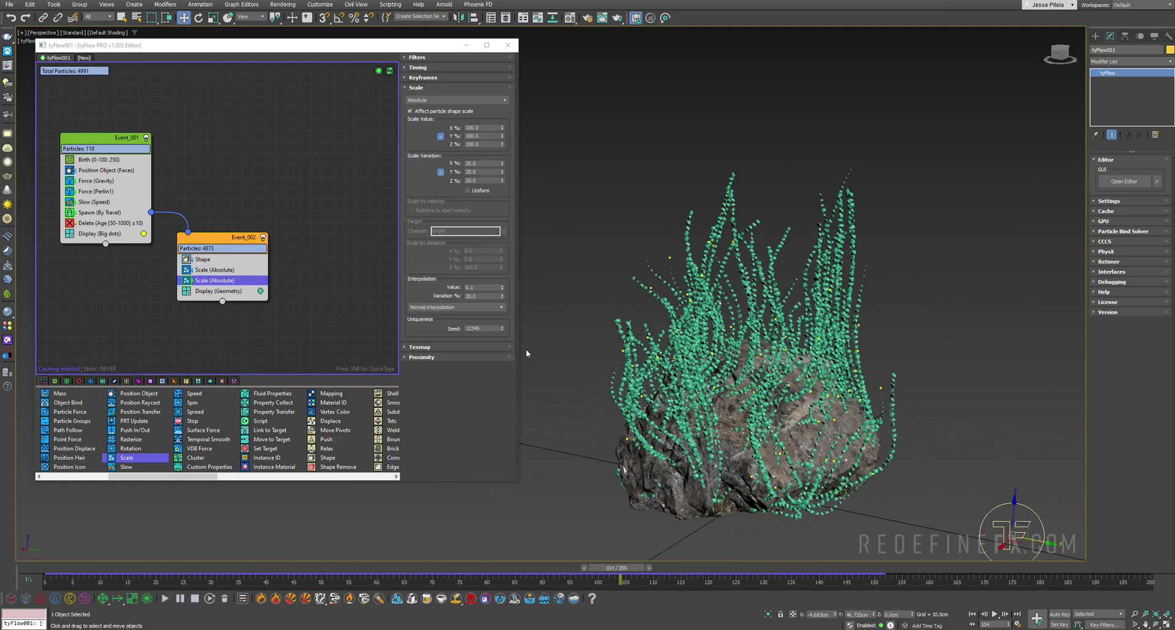
# Step: Set the Birth operator's end frame to 50 and total to 150 particles, and preview the growth
pyautogui.click(86, 157)
pyautogui.moveTo(473, 87); pyautogui.dragTo(443, 87)
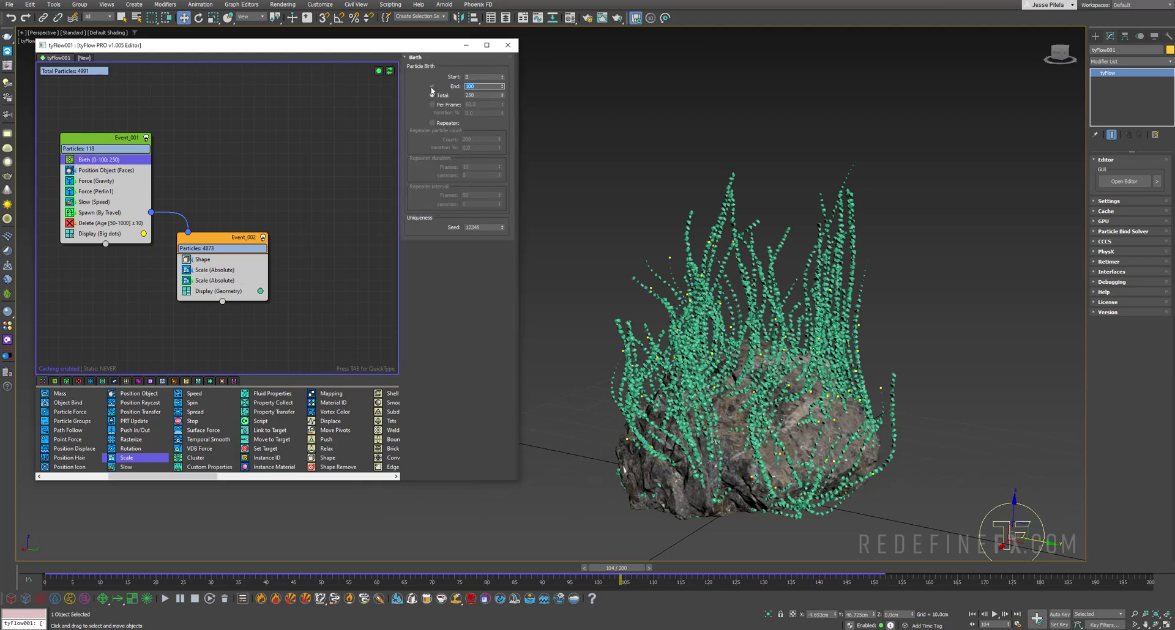
pyautogui.write('50')
pyautogui.press('Return')
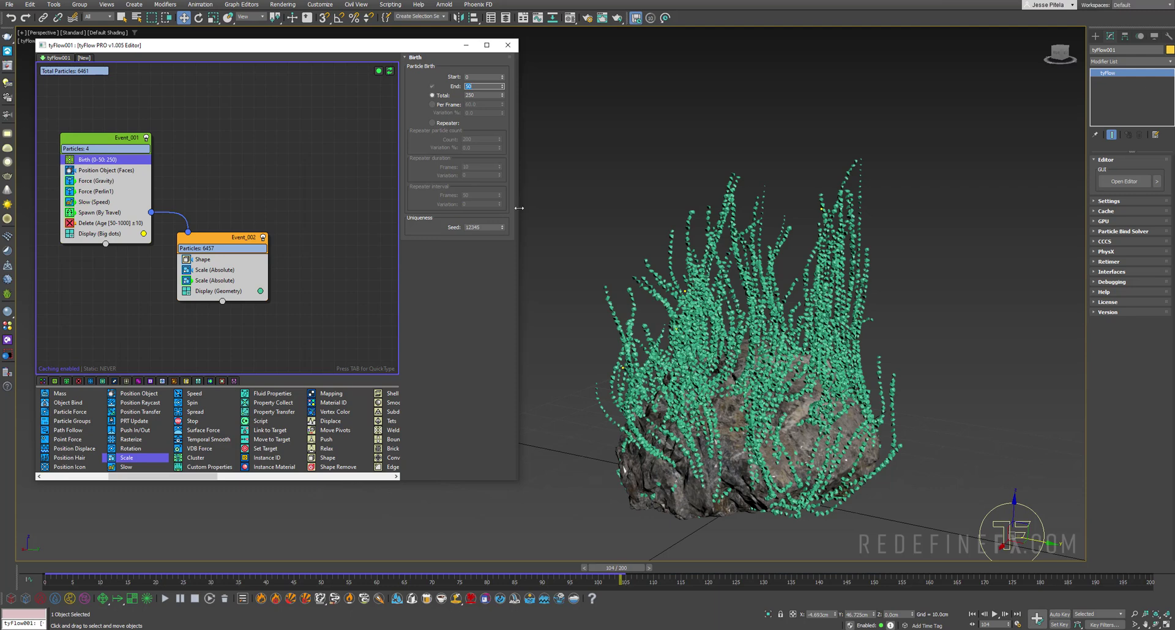
pyautogui.doubleClick(479, 96)
pyautogui.write('150')
pyautogui.press('Return')
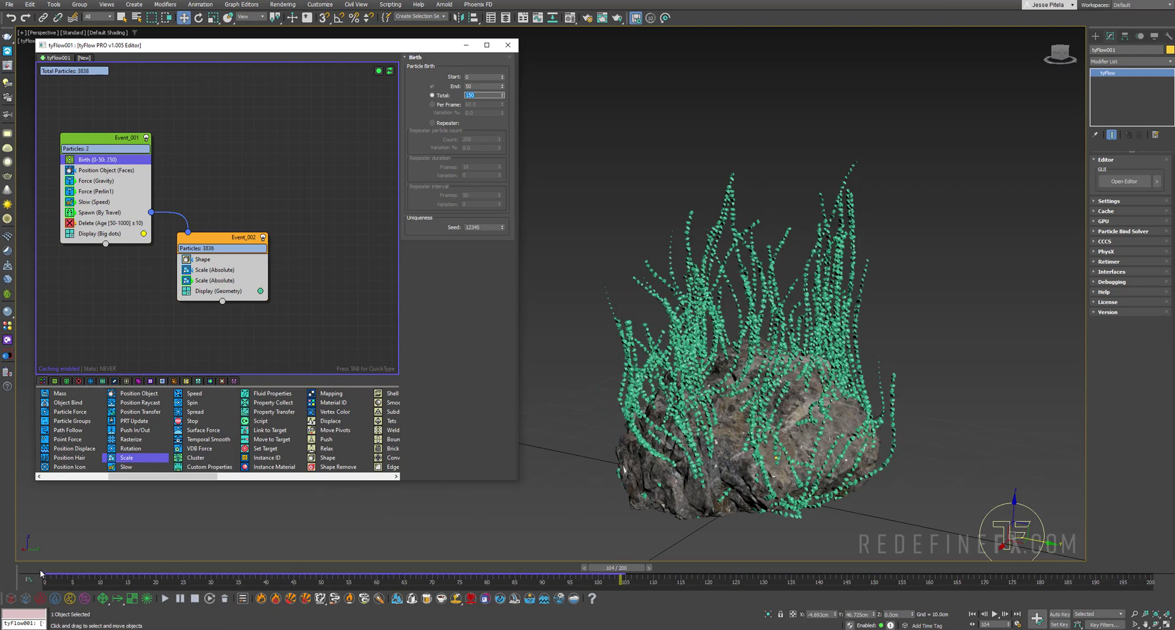
pyautogui.moveTo(49, 579); pyautogui.dragTo(217, 578)
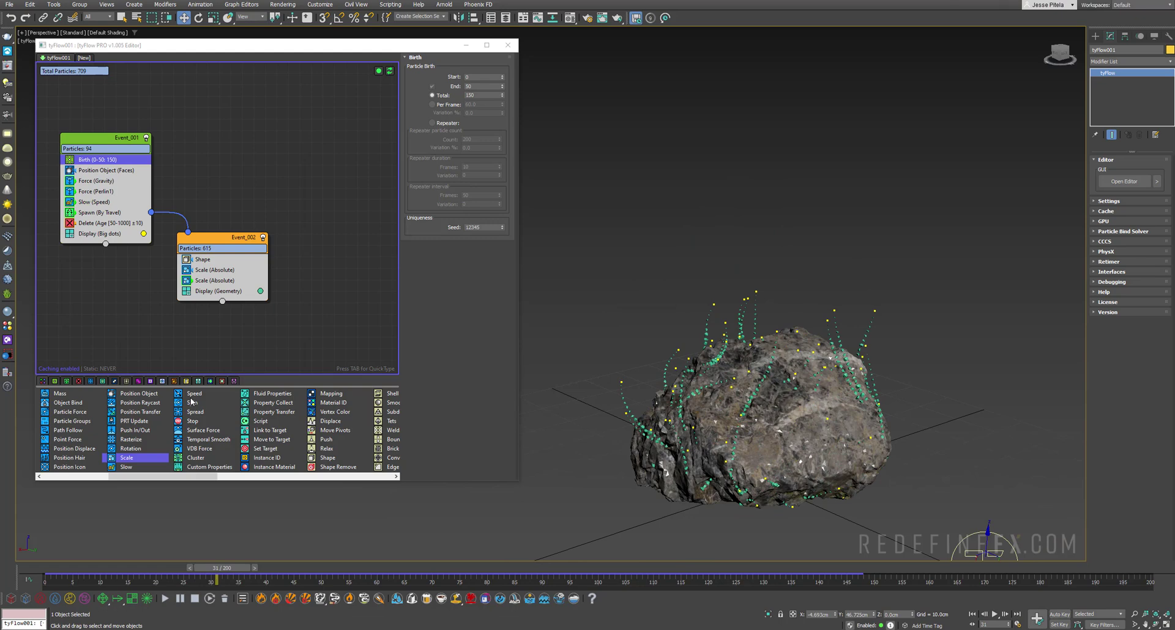
# Step: Set the second Scale operator's scale value to 200% and preview the larger chunks
pyautogui.click(215, 281)
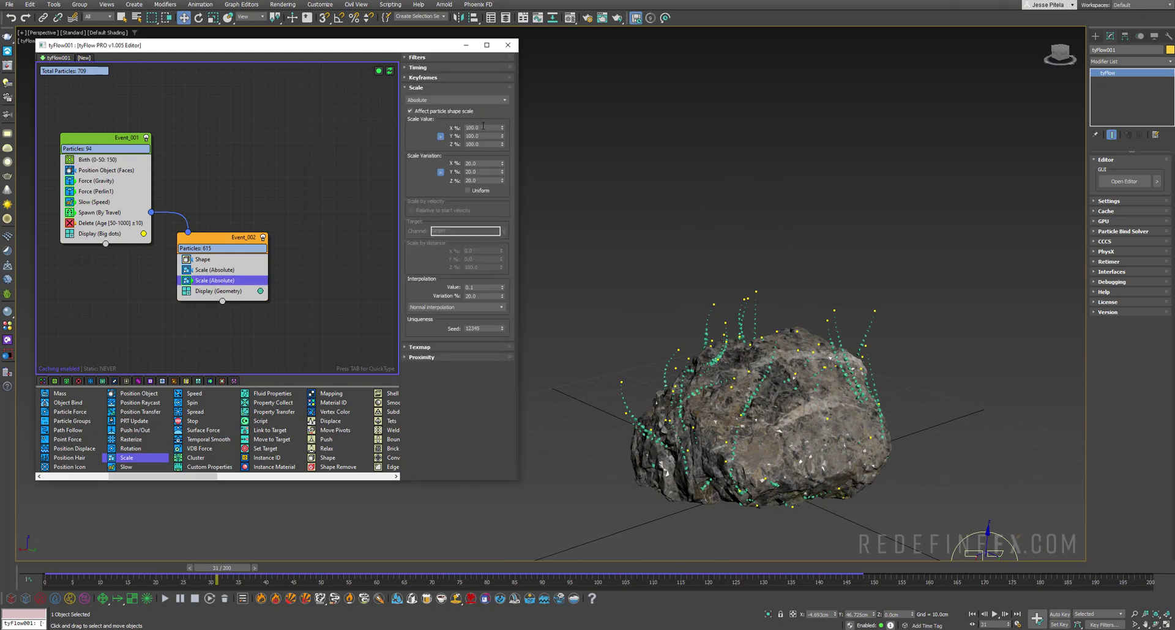
pyautogui.doubleClick(482, 127)
pyautogui.write('200')
pyautogui.press('Return')
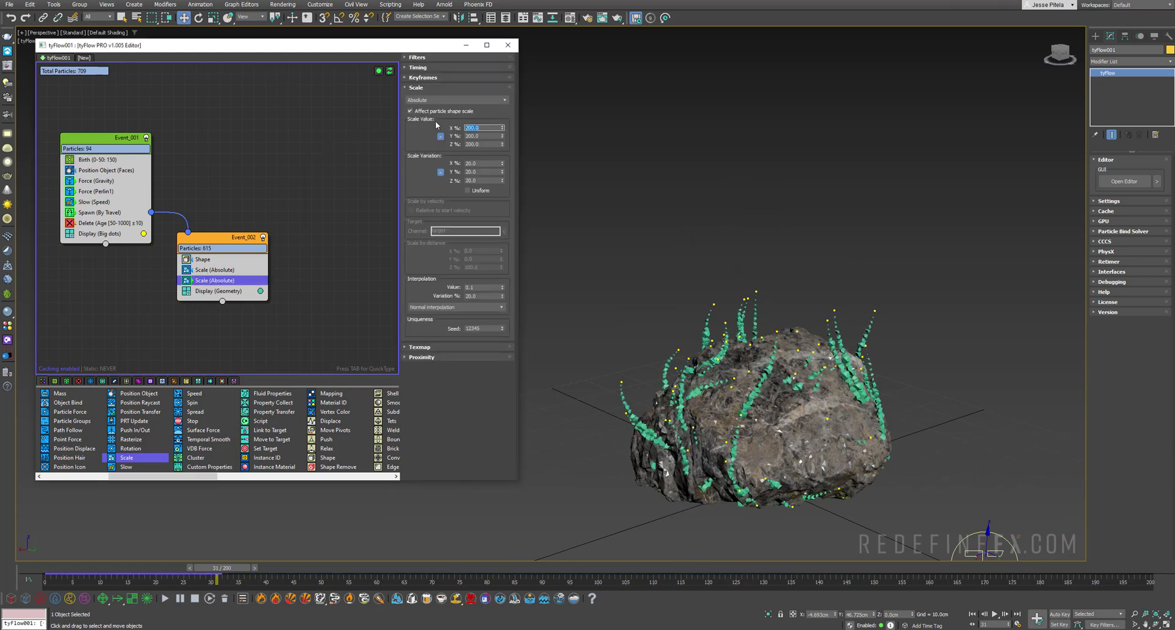
pyautogui.moveTo(60, 568); pyautogui.dragTo(514, 564)
pyautogui.scroll(3, 710, 183)
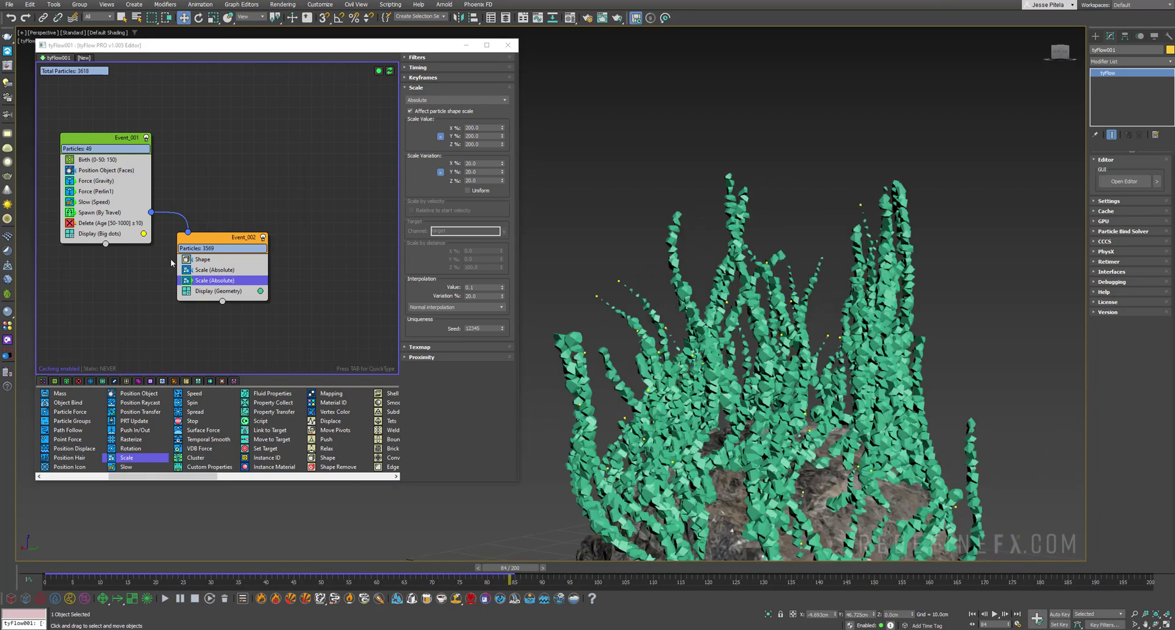
# Step: Adjust the Spawn operator's travel distance step size to space the spawned chunks farther apart
pyautogui.click(99, 212)
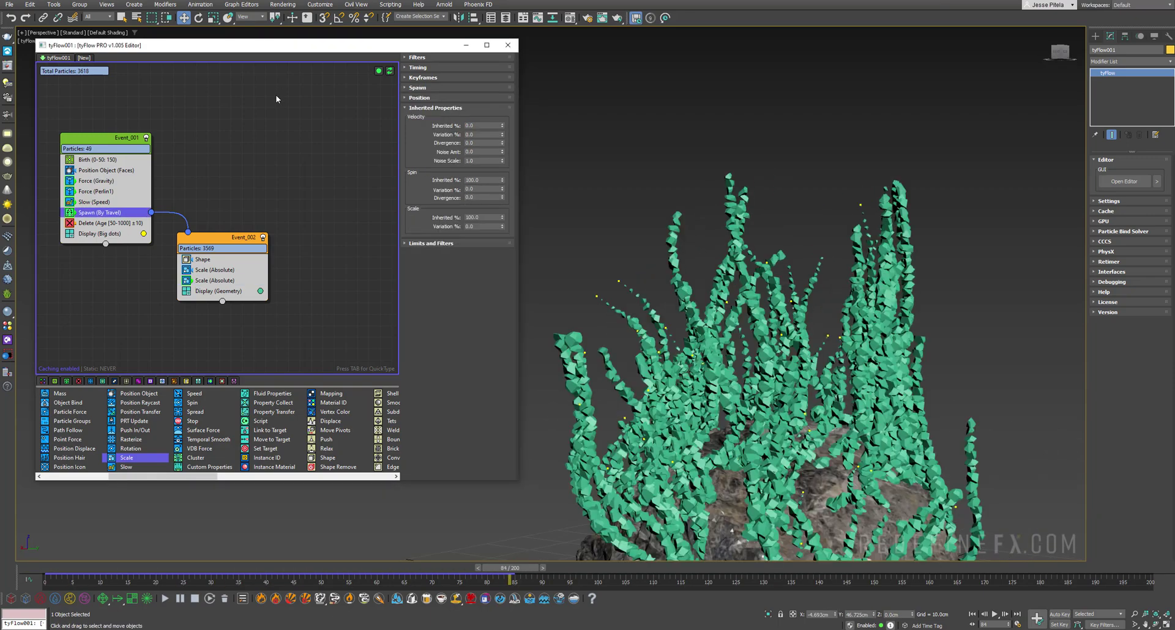
pyautogui.click(420, 88)
pyautogui.doubleClick(483, 143)
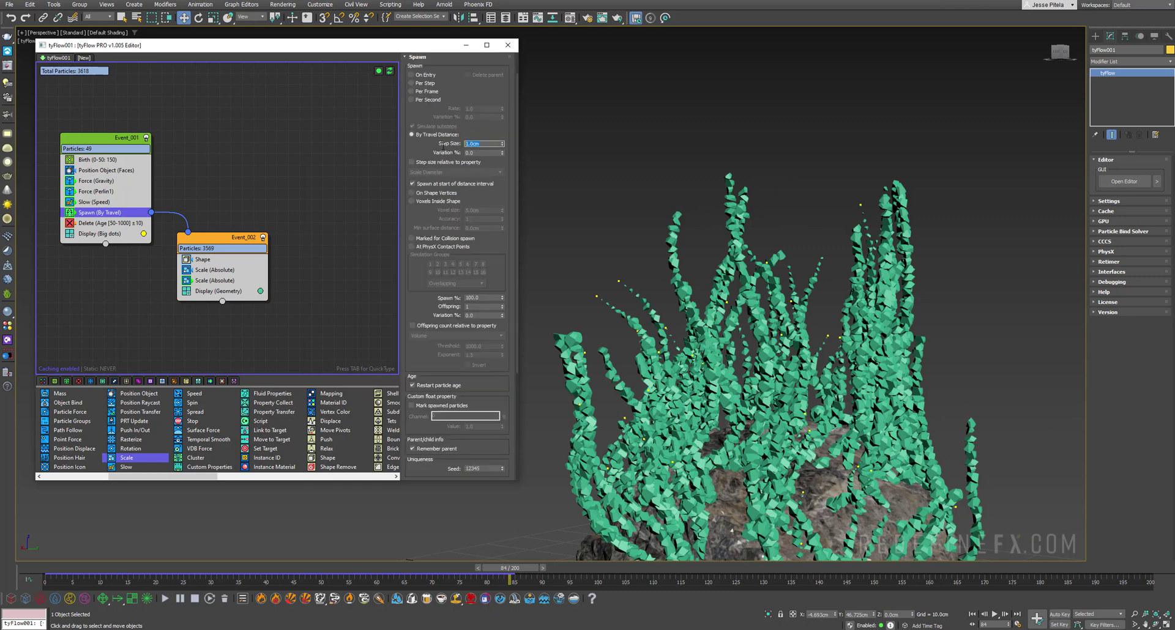
pyautogui.press('Return')
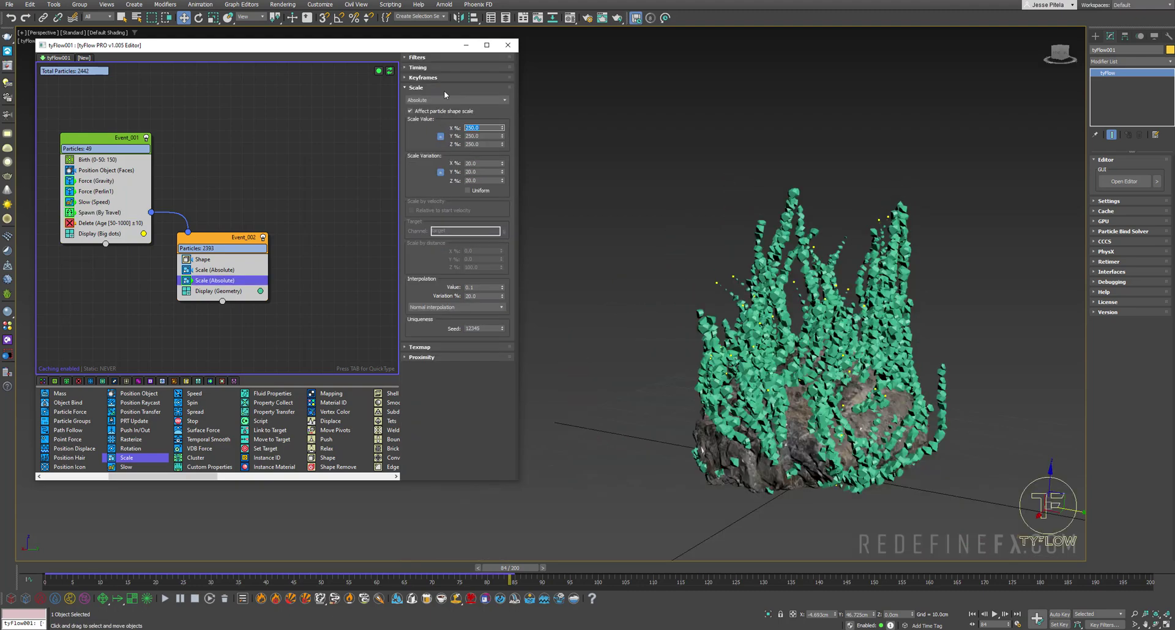
# Step: Set the second Scale operator's scale value to 300% and examine the chunks up close
pyautogui.write('300')
pyautogui.press('Return')
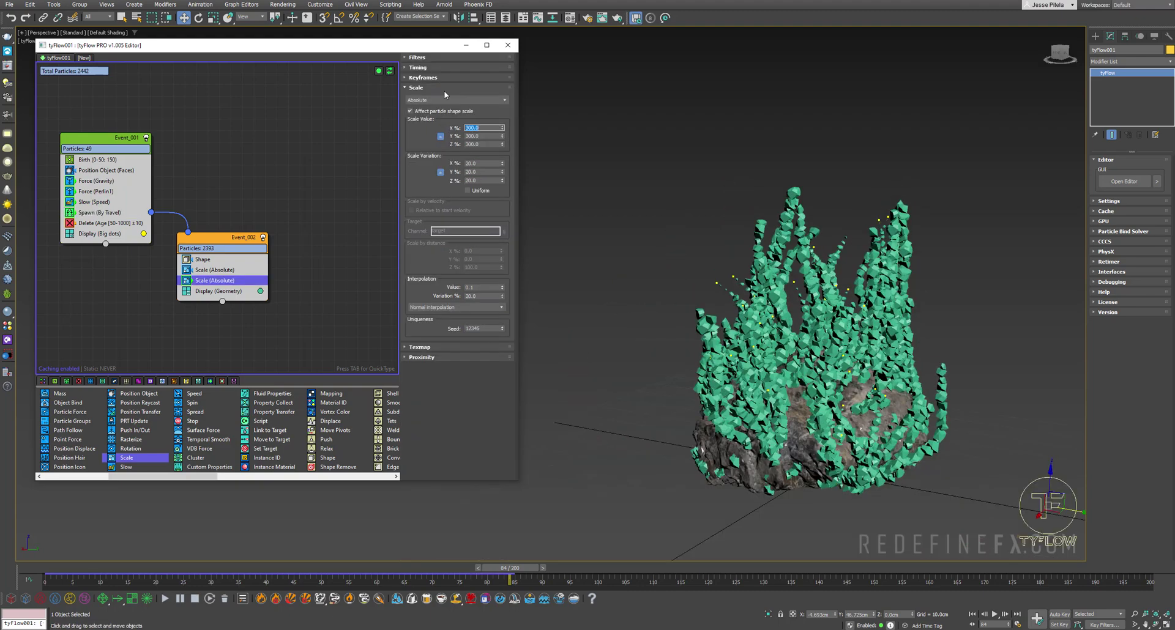
pyautogui.keyDown('alt'); pyautogui.moveTo(713, 298); pyautogui.dragTo(749, 299, button='middle'); pyautogui.keyUp('alt')
pyautogui.scroll(10, 757, 297)
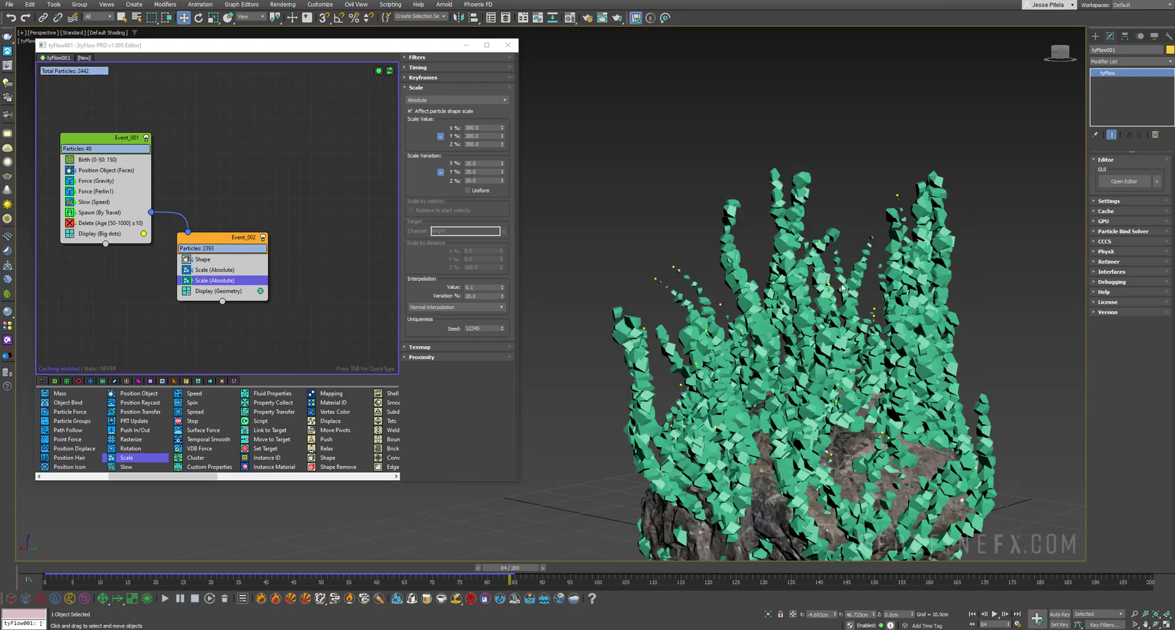
pyautogui.scroll(-7, 807, 323)
pyautogui.keyDown('alt'); pyautogui.moveTo(807, 323); pyautogui.dragTo(790, 295, button='middle'); pyautogui.keyUp('alt')
pyautogui.scroll(9, 790, 295)
pyautogui.scroll(4, 790, 295)
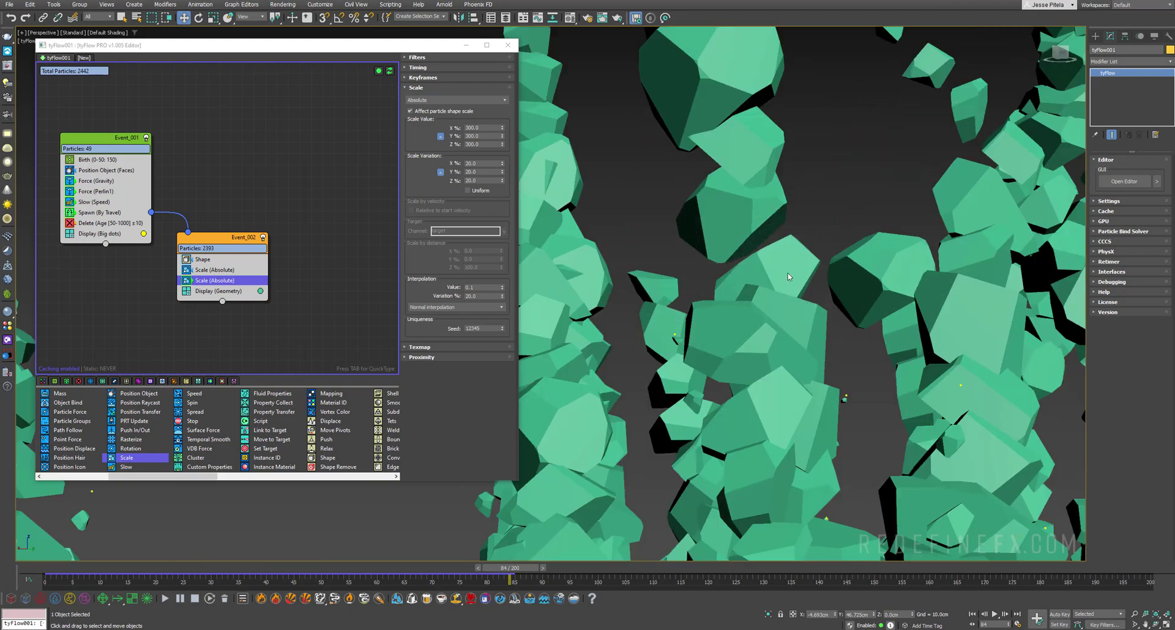
pyautogui.scroll(-10, 726, 152)
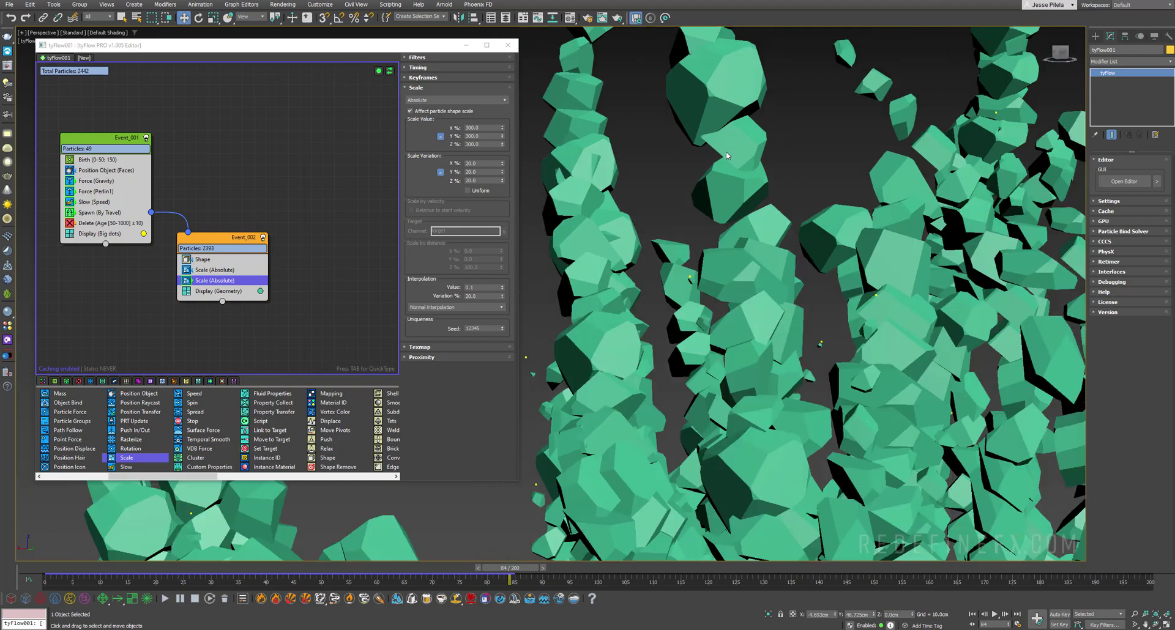
pyautogui.scroll(-5, 729, 224)
# Step: Set the second Scale operator's scale value to 350% and check the chunk coverage on the rock
pyautogui.click(468, 127)
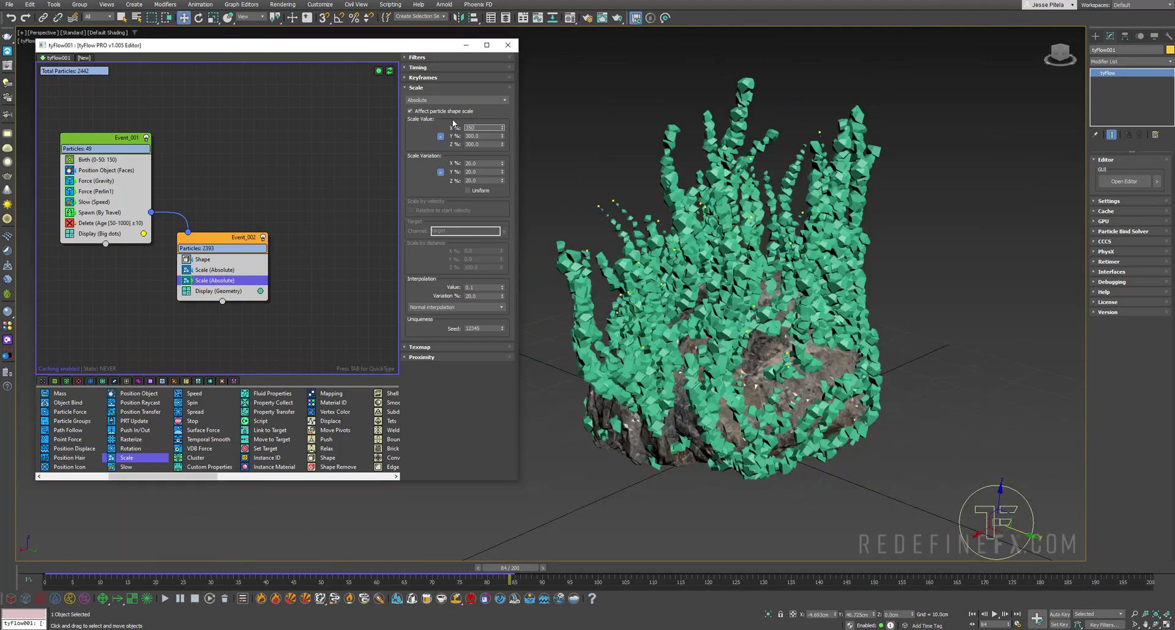
pyautogui.write('350')
pyautogui.press('Return')
pyautogui.moveTo(802, 184)
pyautogui.keyDown('alt'); pyautogui.mouseDown(button='middle')
pyautogui.moveTo(787, 160)
pyautogui.moveTo(799, 199)
pyautogui.mouseUp(button='middle'); pyautogui.keyUp('alt')
# Step: Turn off the big dots Display operator in Event_001
pyautogui.moveTo(170, 241); pyautogui.dragTo(197, 250, button='middle')
pyautogui.click(111, 242)
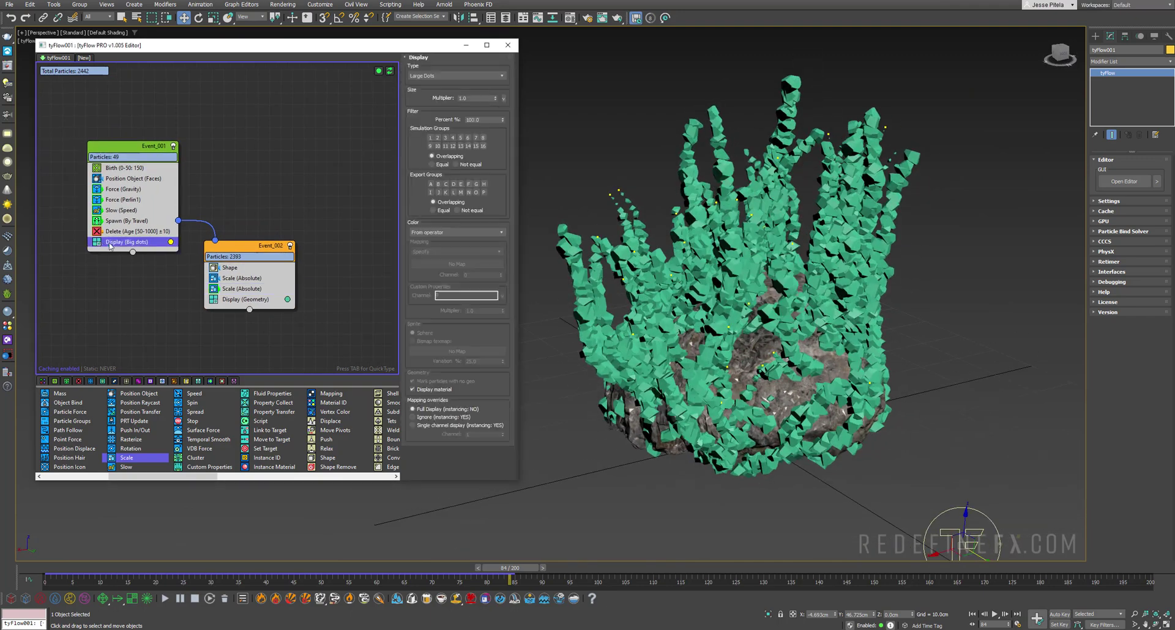
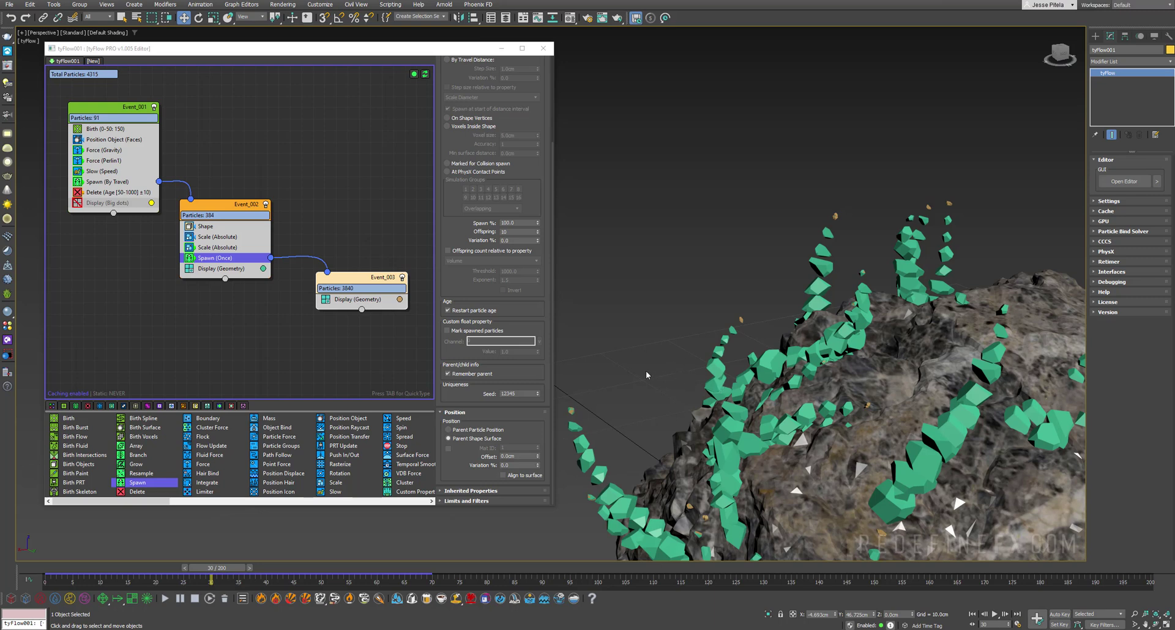
# Step: Set the timing of Event_002's Spawn operator to Particle Age, with the range starting at 20
pyautogui.scroll(3, 453, 136)
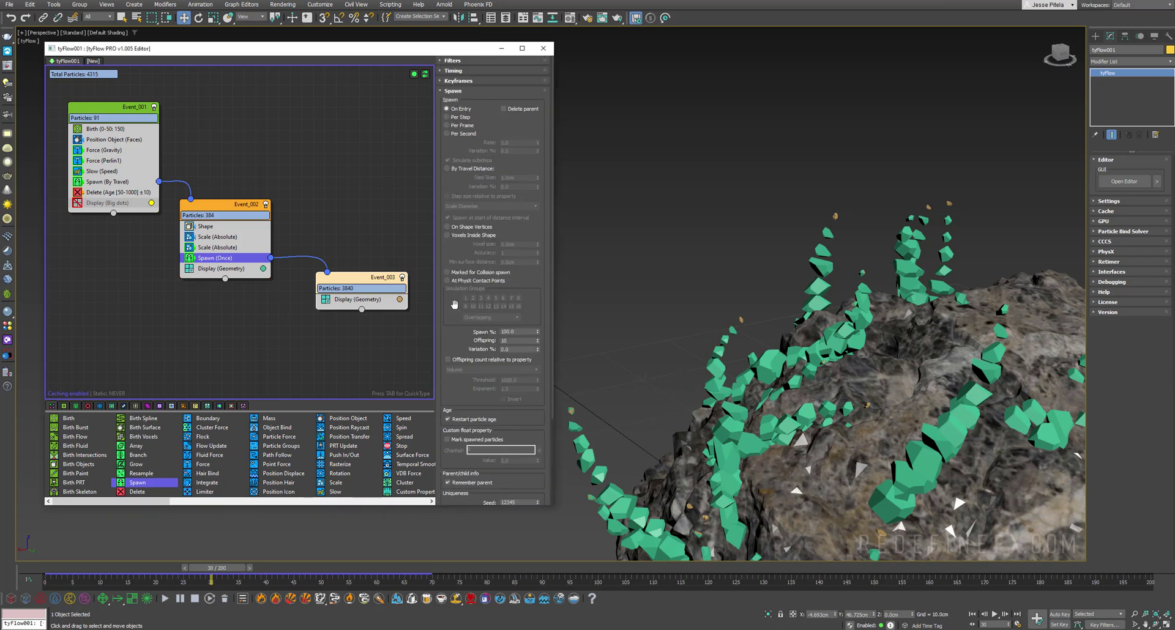
pyautogui.click(453, 70)
pyautogui.click(450, 82)
pyautogui.click(457, 104)
pyautogui.doubleClick(453, 99)
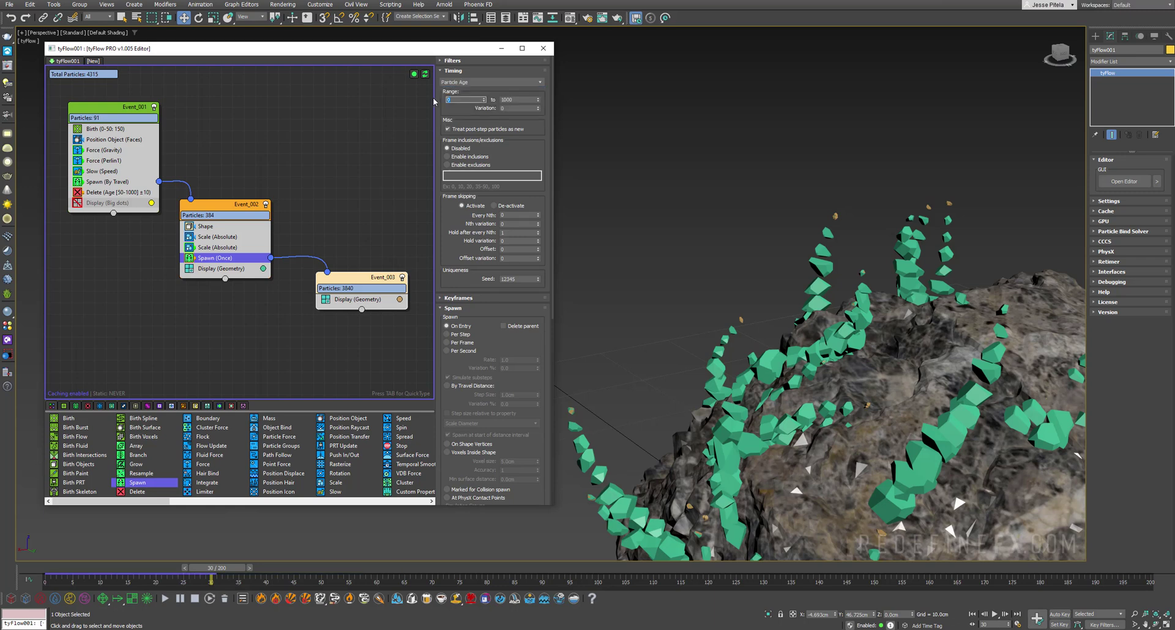
pyautogui.press('Return')
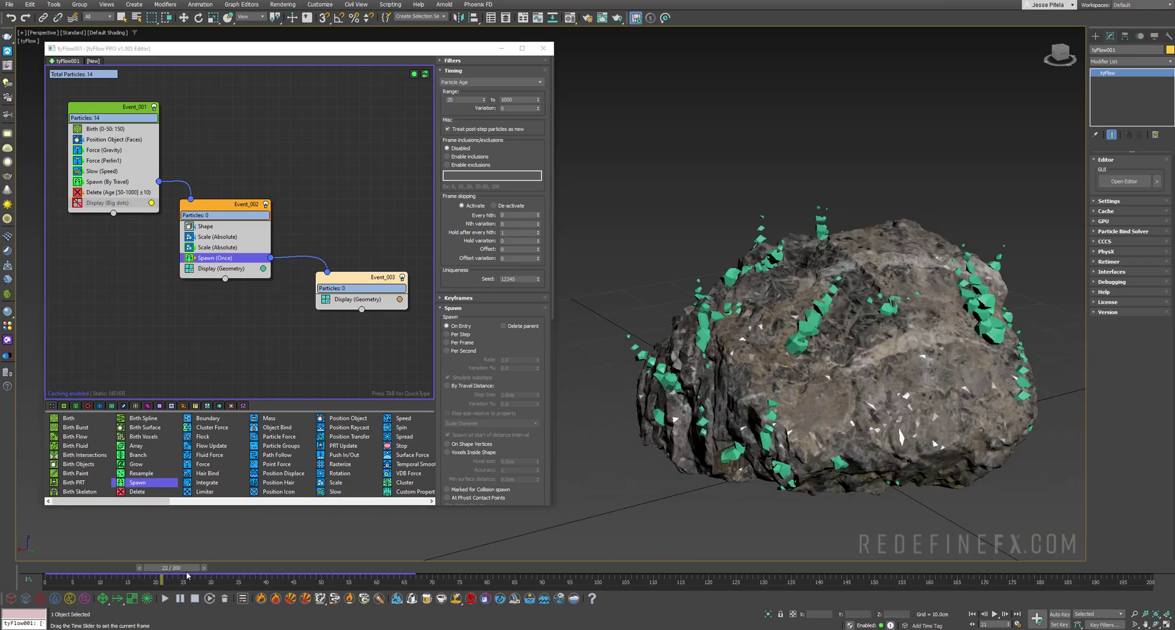
# Step: Preview the simulation over time and examine the newly spawned chunks around the trails, close up and from a distance
pyautogui.moveTo(187, 566); pyautogui.dragTo(281, 510)
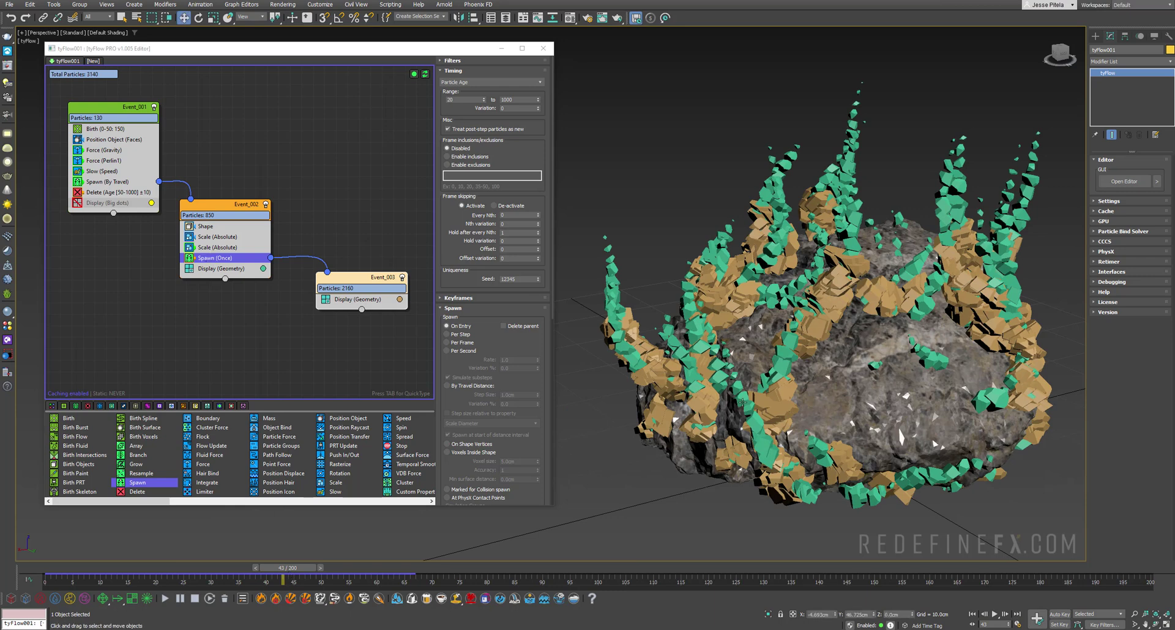
pyautogui.moveTo(285, 570); pyautogui.dragTo(344, 569)
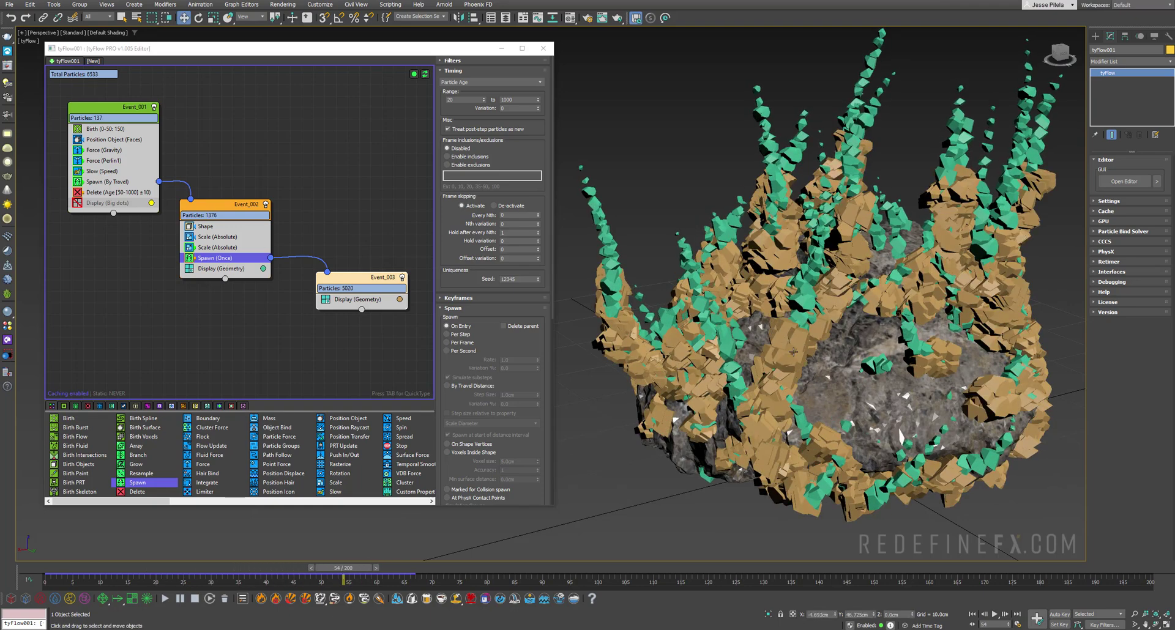
pyautogui.scroll(4, 793, 352)
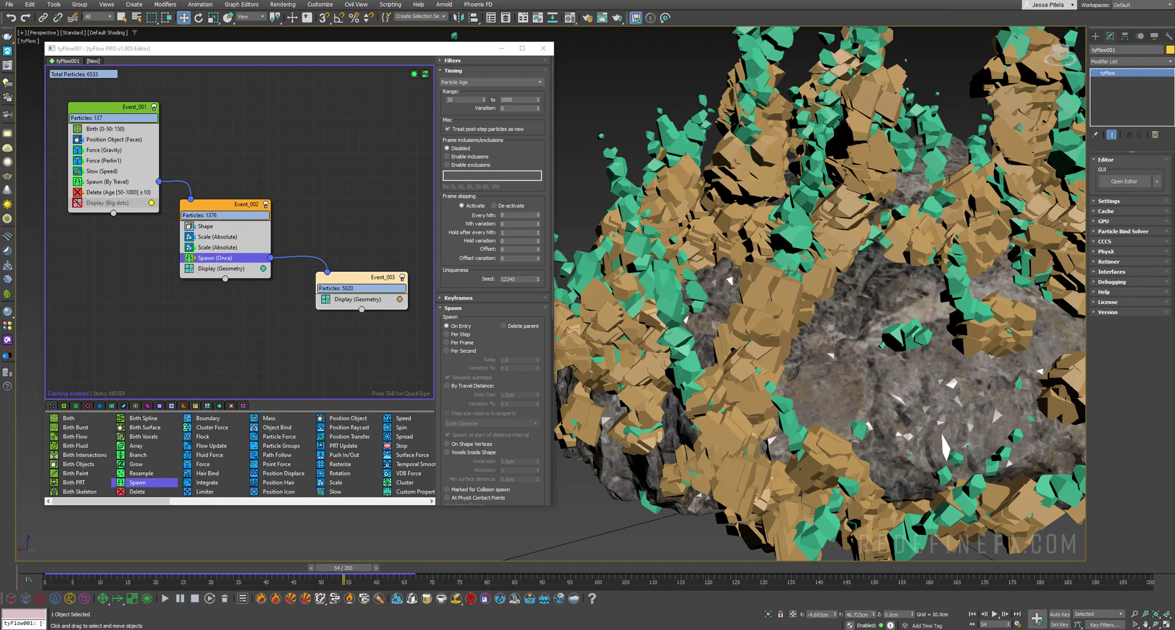
pyautogui.moveTo(339, 569)
pyautogui.mouseDown()
pyautogui.moveTo(264, 570)
pyautogui.moveTo(546, 570)
pyautogui.moveTo(338, 569)
pyautogui.mouseUp()
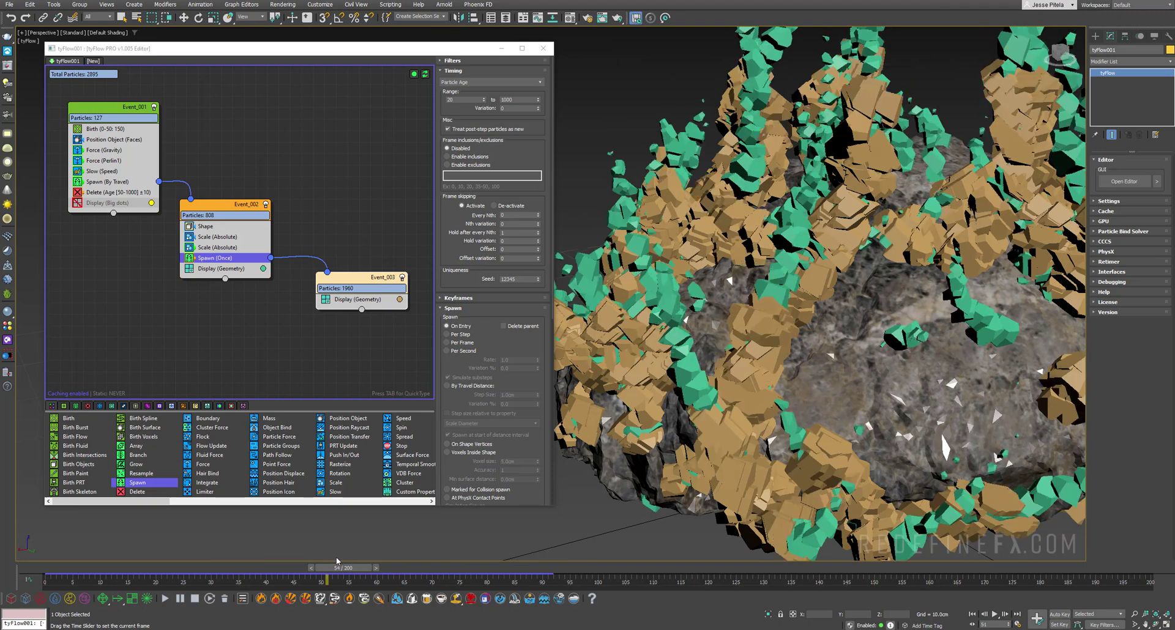
pyautogui.scroll(-4, 789, 342)
pyautogui.keyDown('alt'); pyautogui.moveTo(790, 343); pyautogui.dragTo(722, 359, button='middle'); pyautogui.keyUp('alt')
pyautogui.moveTo(345, 571); pyautogui.dragTo(163, 571)
# Step: Copy both Scale operators from Event_002 into Event_003 above its Display operator and preview the simulation
pyautogui.click(215, 238)
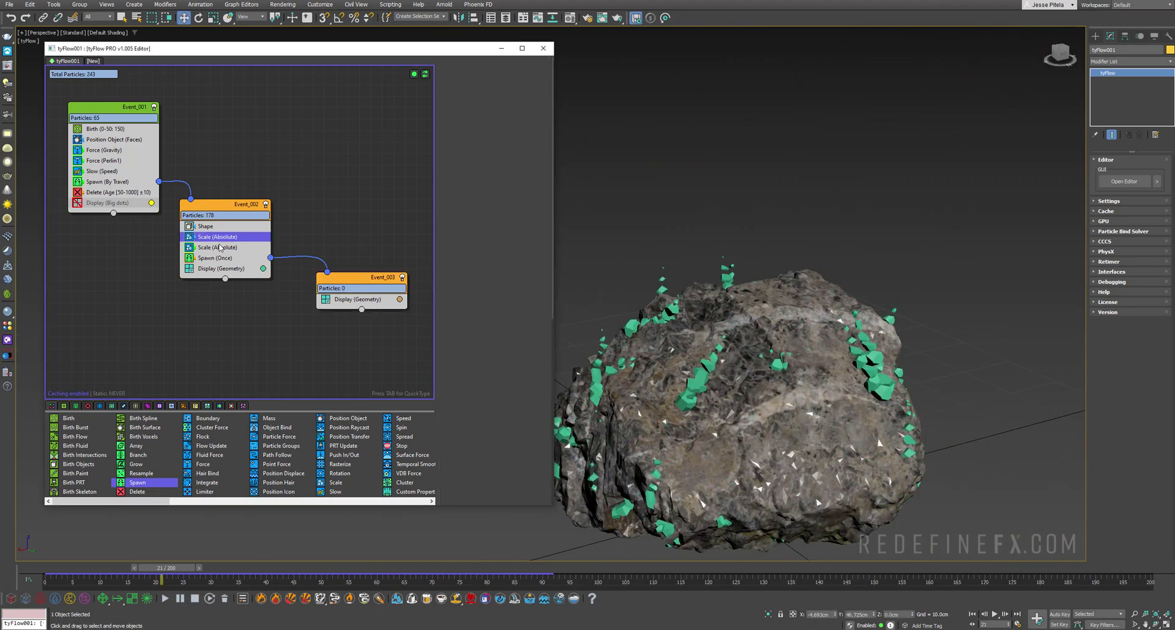
pyautogui.keyDown('ctrl'); pyautogui.click(219, 247); pyautogui.keyUp('ctrl')
pyautogui.scroll(-1, 213, 202)
pyautogui.moveTo(184, 209); pyautogui.dragTo(298, 268)
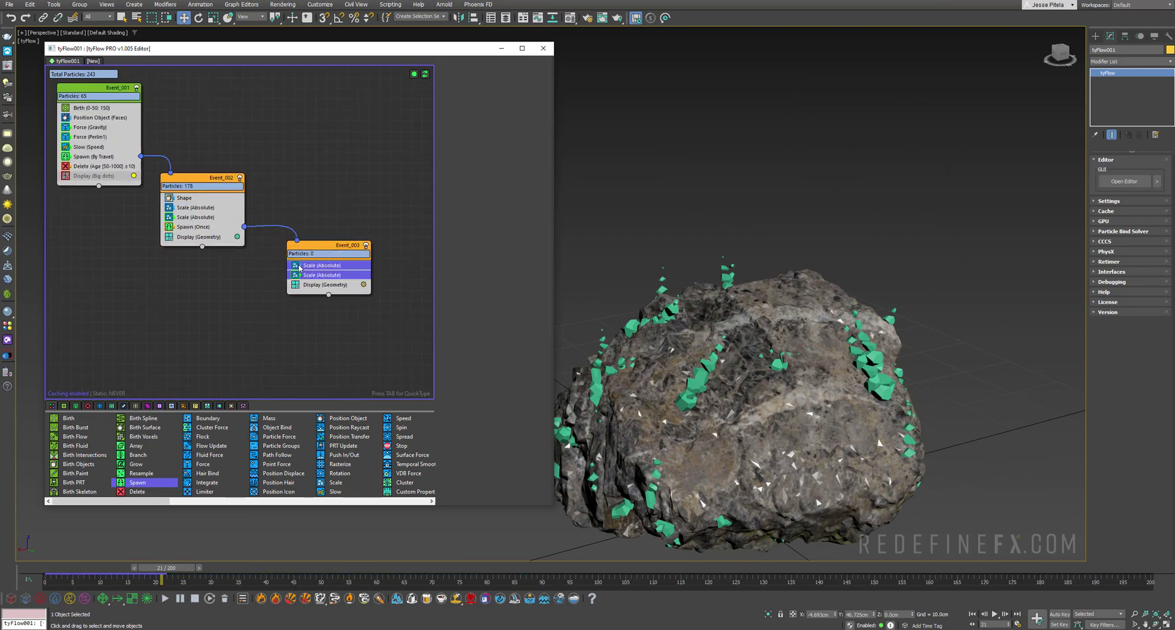
pyautogui.moveTo(548, 569)
pyautogui.mouseDown()
pyautogui.moveTo(221, 577)
pyautogui.moveTo(544, 549)
pyautogui.mouseUp()
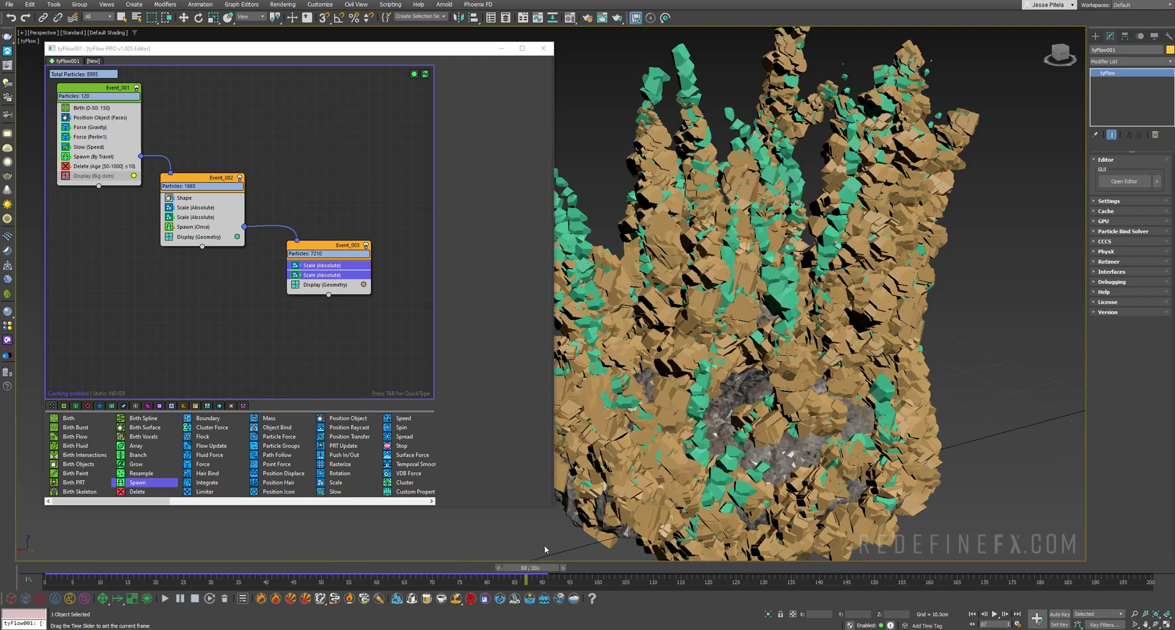
pyautogui.click(353, 351)
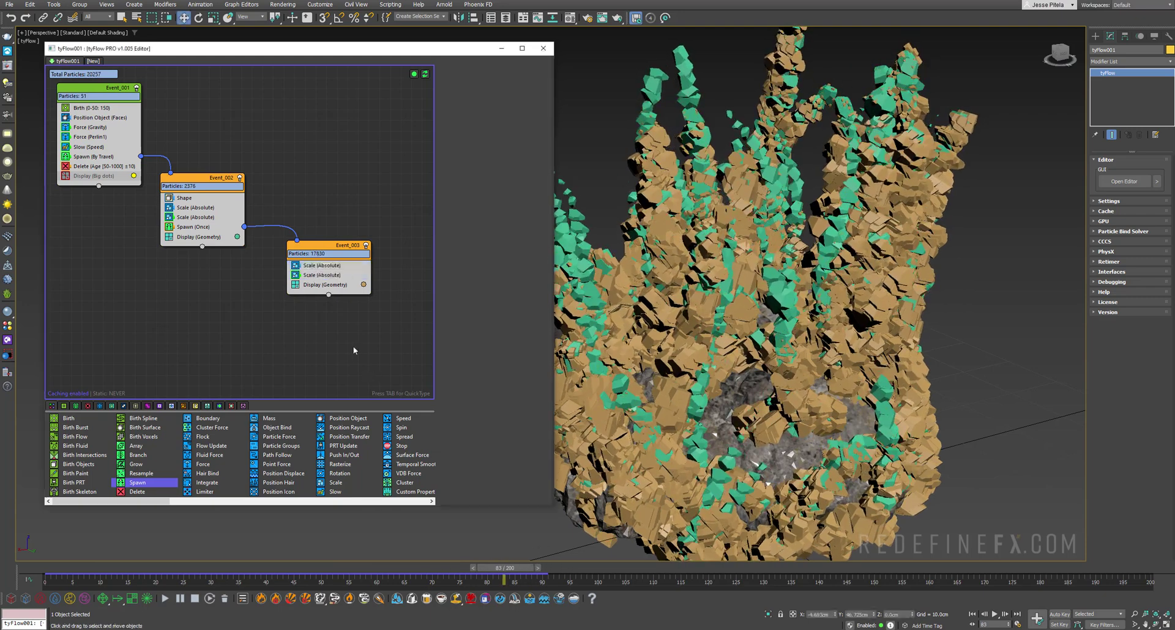
# Step: Set the second Scale operator's scale value in Event_003 to 50% and examine the small chunks up close
pyautogui.click(313, 277)
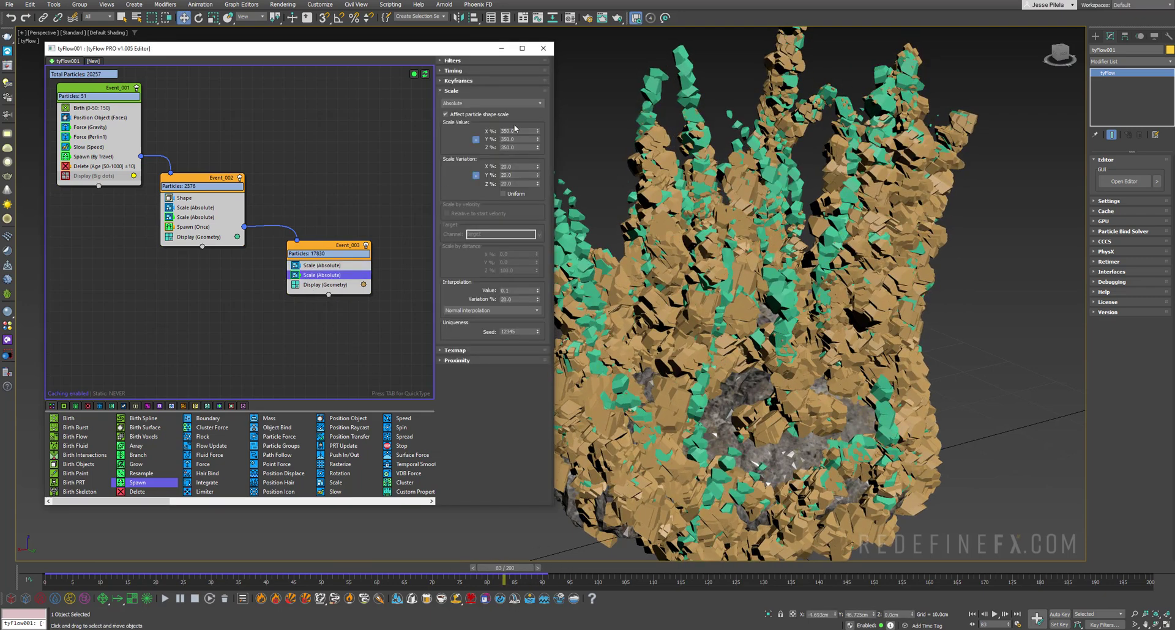
pyautogui.doubleClick(519, 131)
pyautogui.write('50')
pyautogui.press('Return')
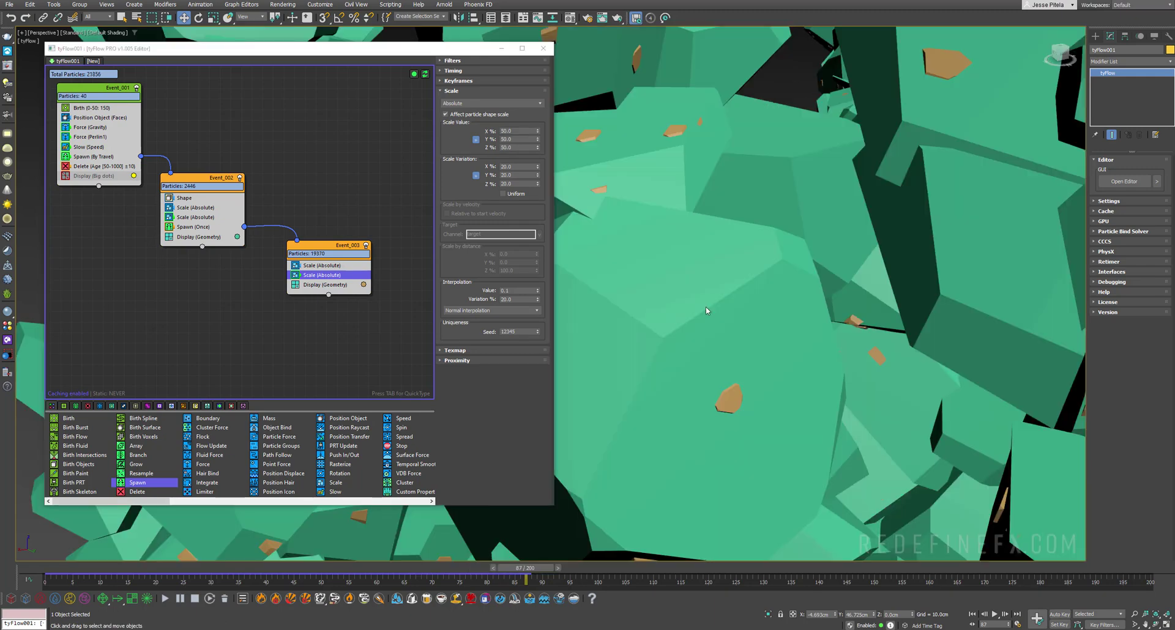
pyautogui.scroll(-5, 709, 313)
pyautogui.scroll(4, 704, 338)
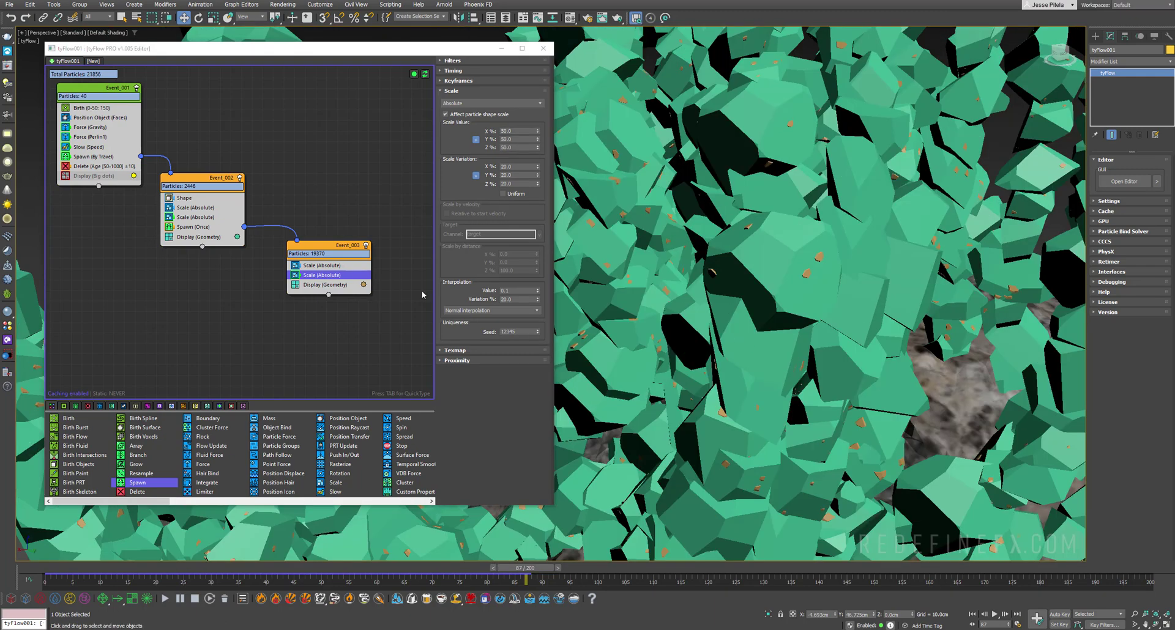
pyautogui.scroll(-3, 567, 148)
# Step: Set the start of the particle age range for Event_002's Spawn operator to 30
pyautogui.click(218, 227)
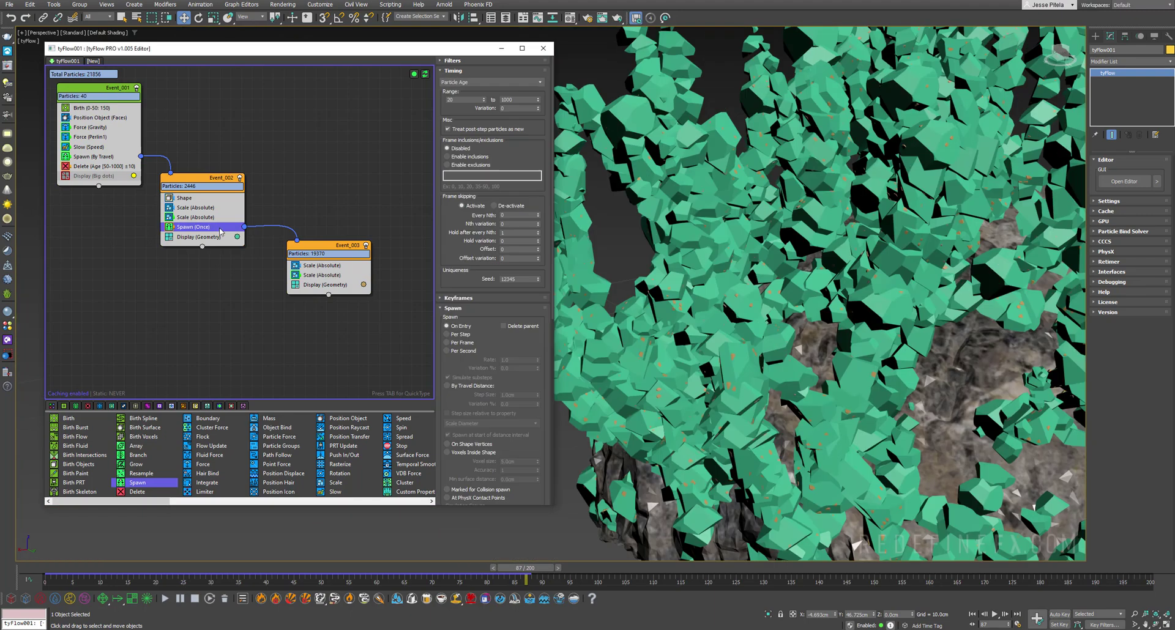
pyautogui.doubleClick(453, 99)
pyautogui.press('Return')
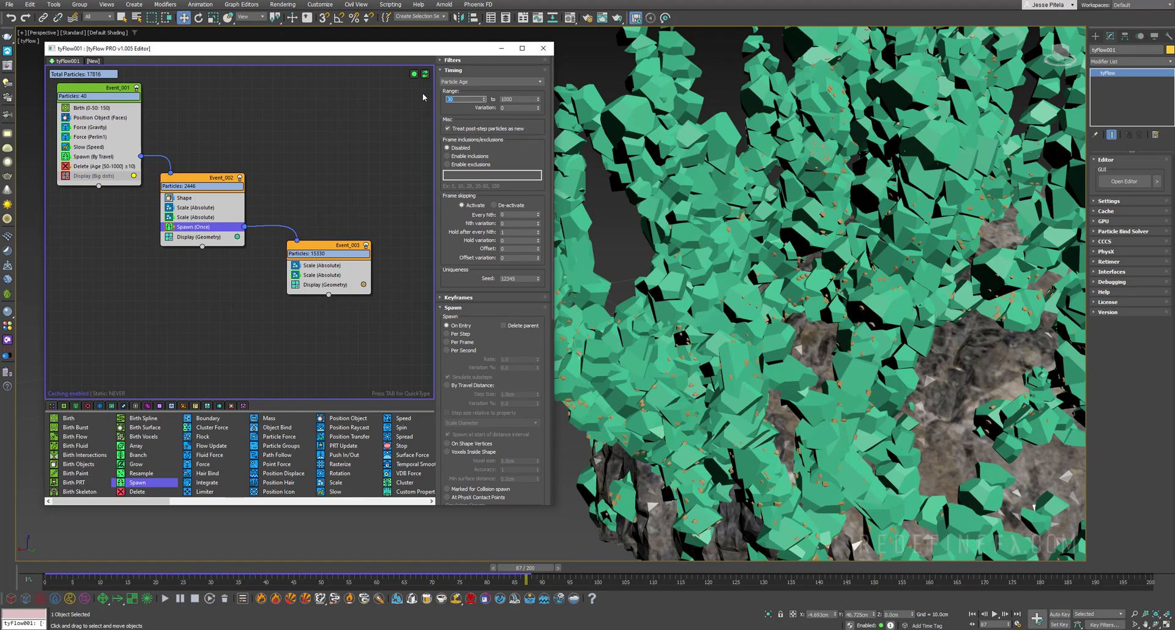
# Step: Set the second Scale operator's scale value in Event_003 to 100% and preview the growth over the timeline
pyautogui.click(319, 277)
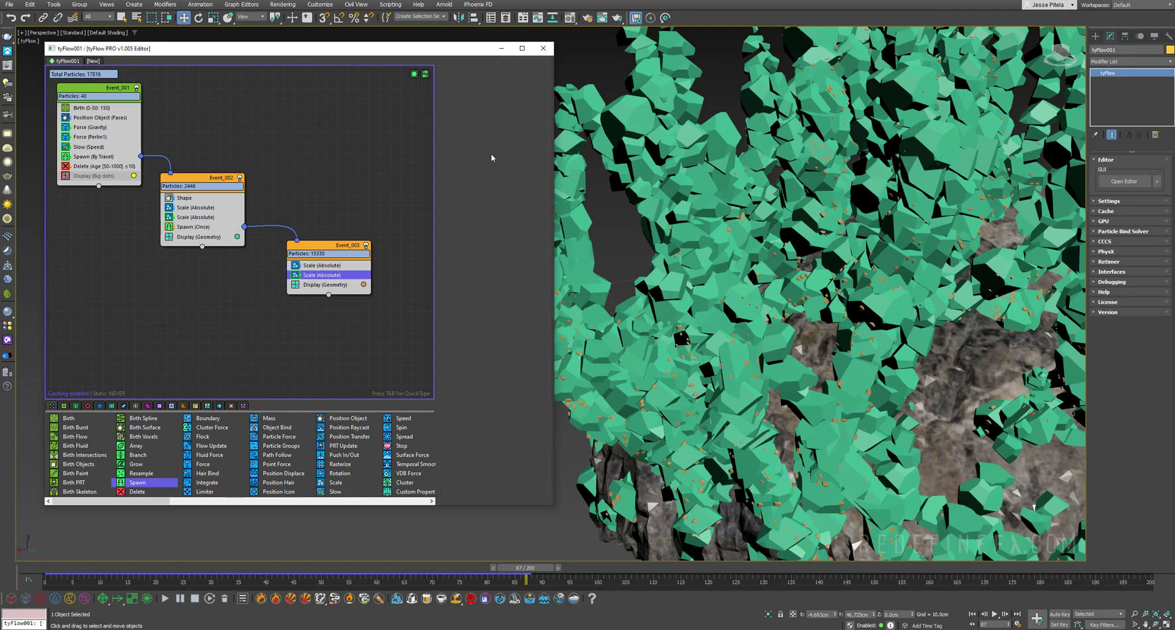
pyautogui.doubleClick(520, 131)
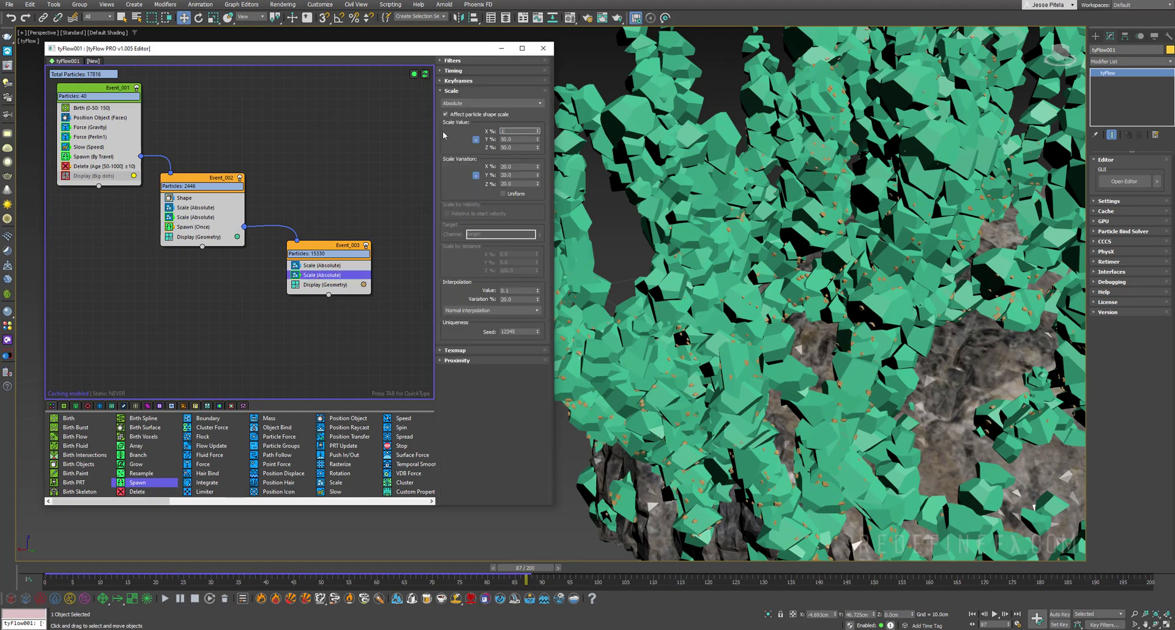
pyautogui.write('100')
pyautogui.press('Return')
pyautogui.scroll(-10, 827, 281)
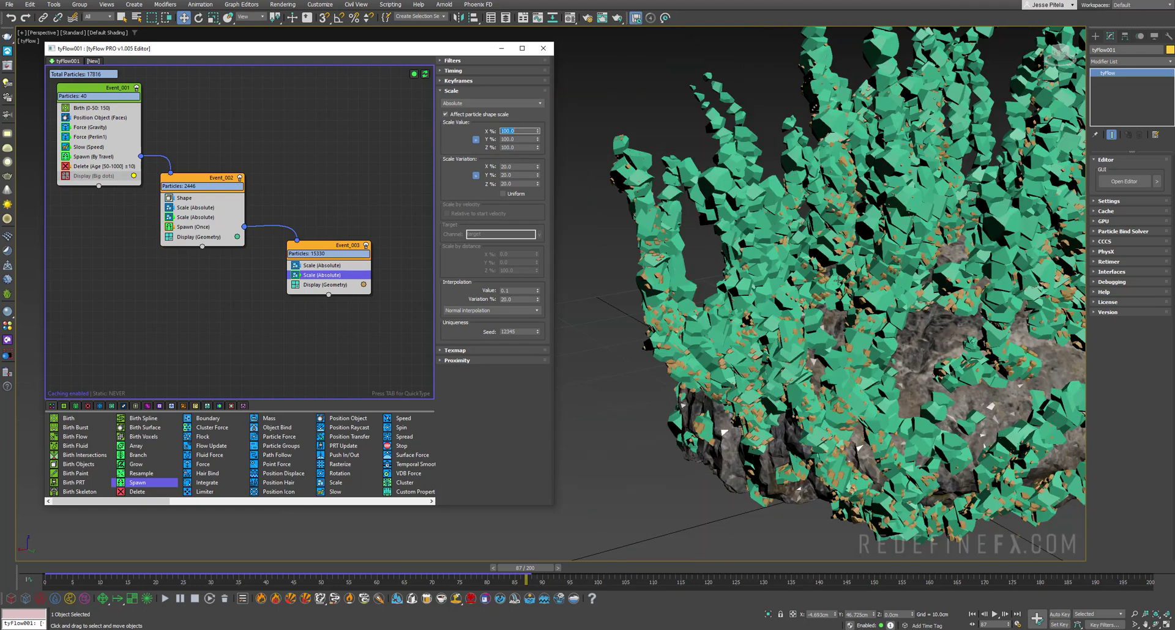
pyautogui.moveTo(154, 565); pyautogui.dragTo(752, 560)
pyautogui.press('w')
pyautogui.scroll(8, 691, 336)
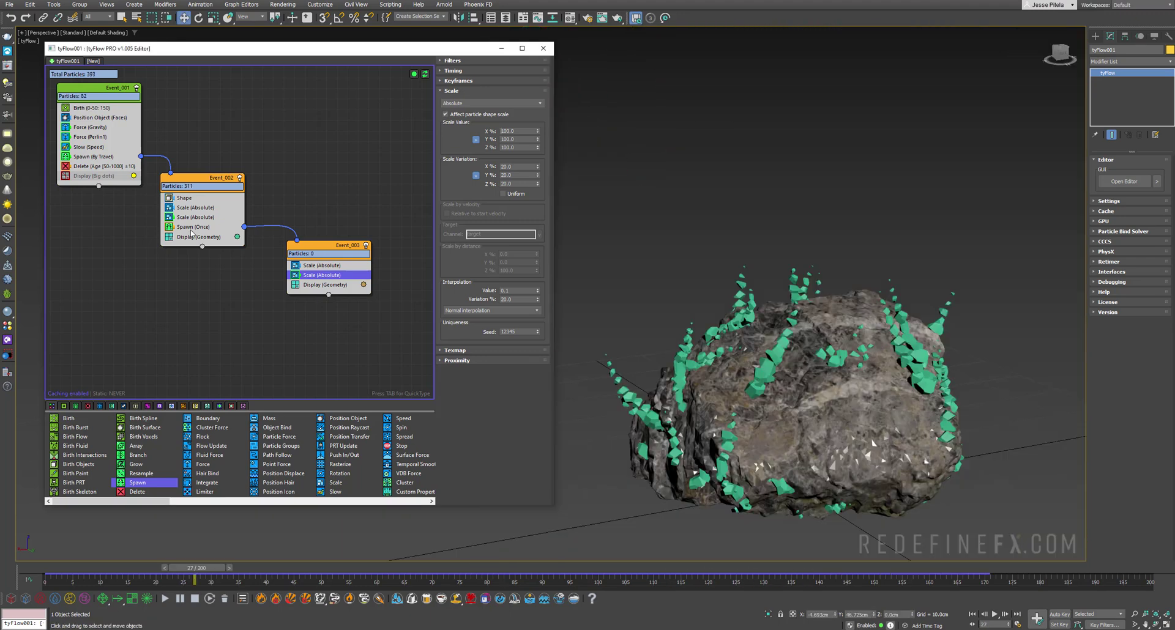
# Step: Set the timing variation of Event_002's Spawn operator to 10 and preview the simulation
pyautogui.click(190, 230)
pyautogui.moveTo(523, 109); pyautogui.dragTo(497, 111)
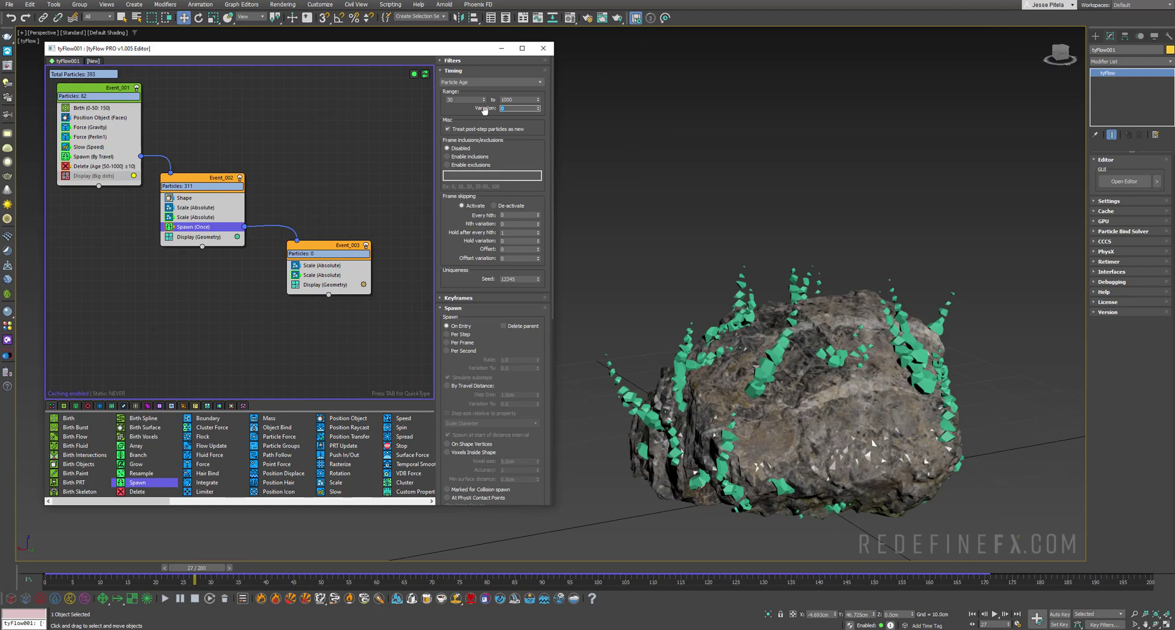
pyautogui.write('10')
pyautogui.press('Return')
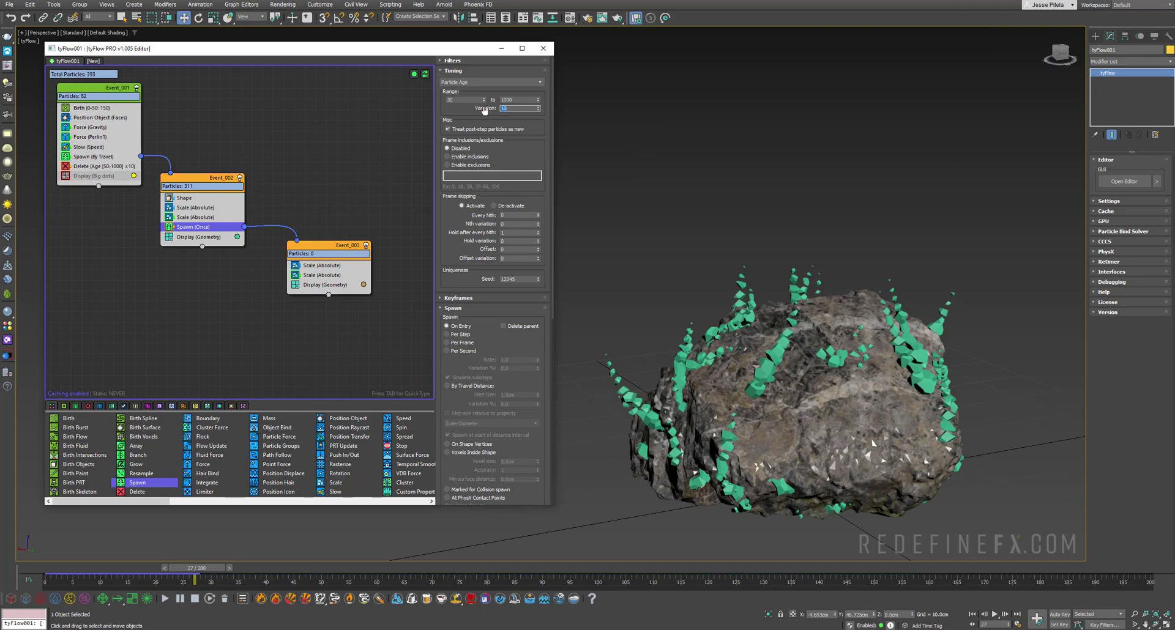
pyautogui.moveTo(39, 570); pyautogui.dragTo(768, 569)
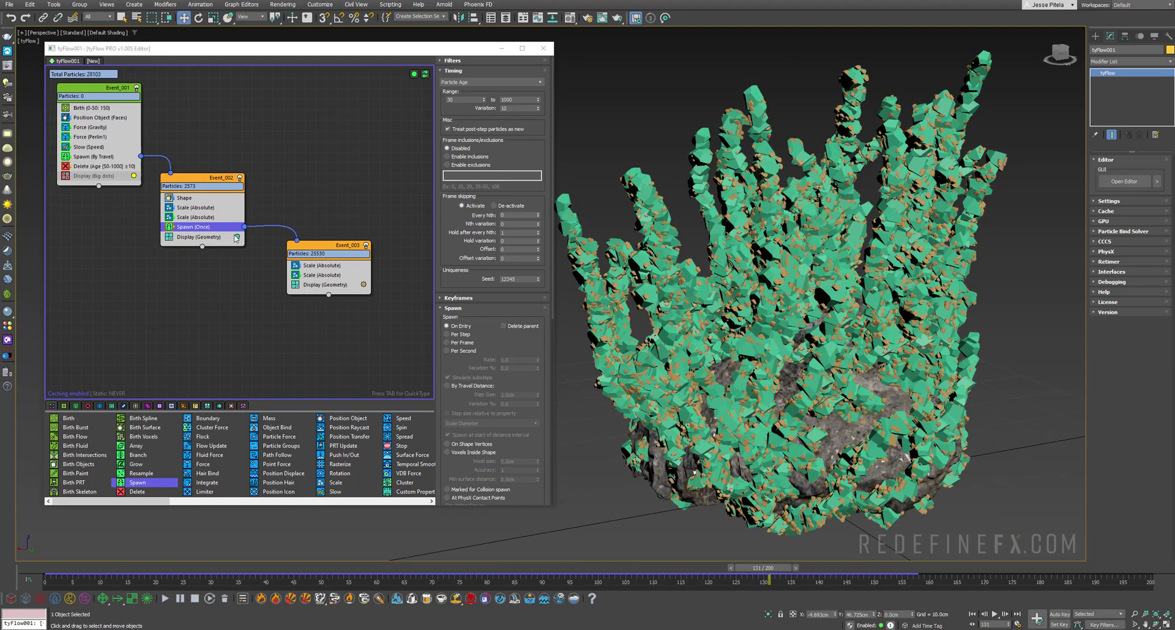
# Step: Change the geometry display colour to blue in Event_002 and to purple in Event_003
pyautogui.click(236, 237)
pyautogui.moveTo(294, 269); pyautogui.dragTo(331, 263)
pyautogui.click(404, 343)
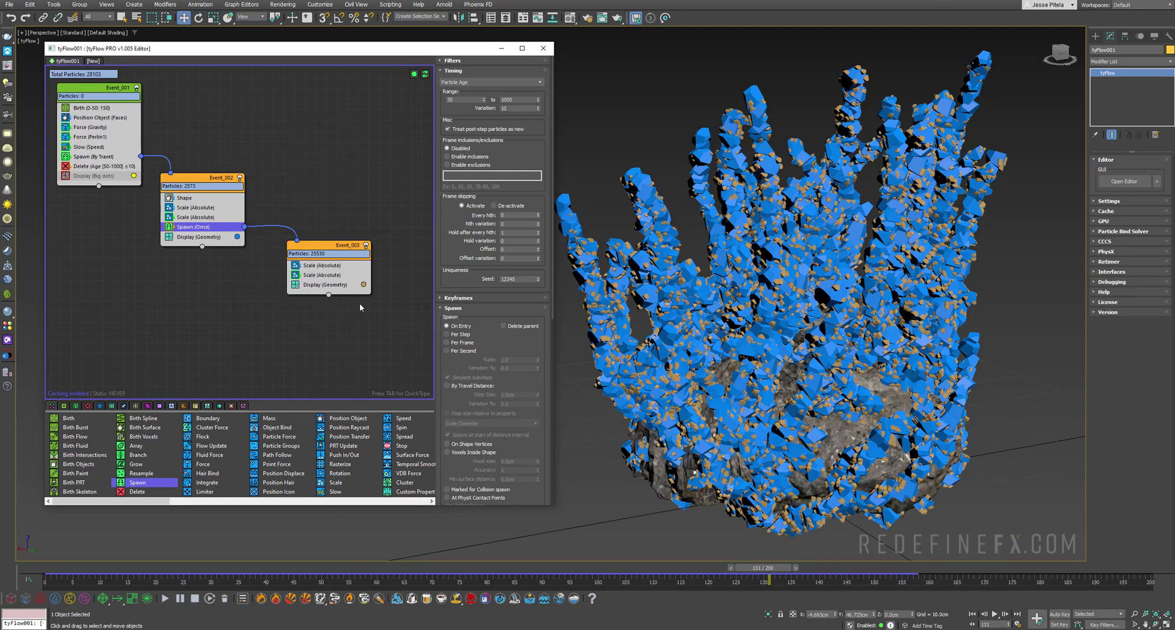
pyautogui.click(364, 285)
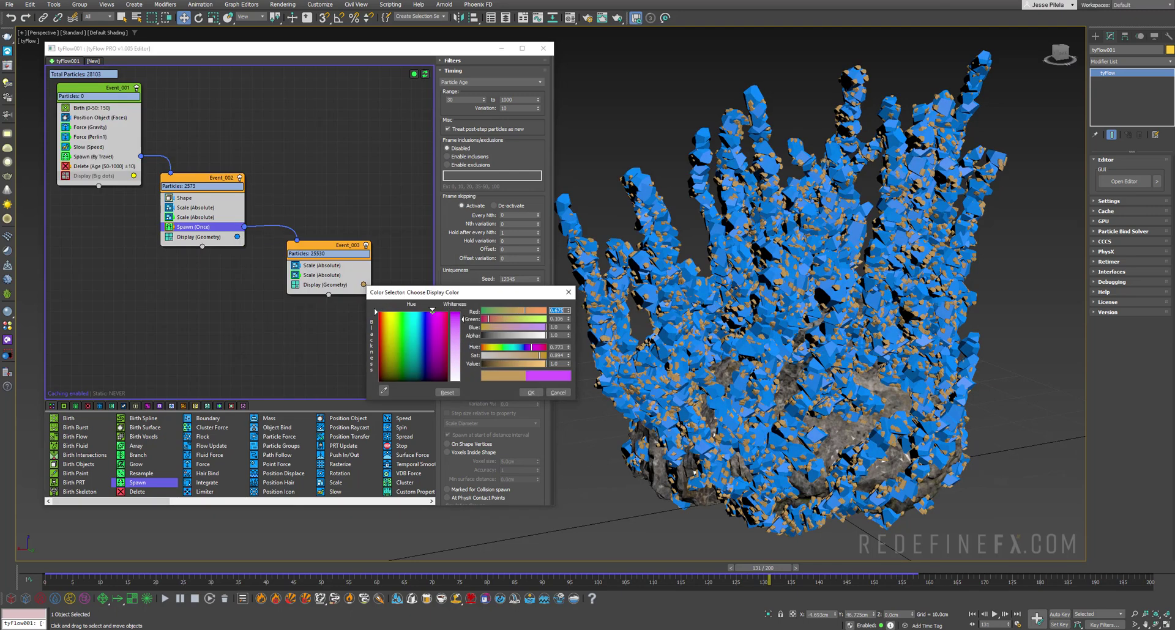
pyautogui.moveTo(432, 312); pyautogui.dragTo(434, 326)
pyautogui.click(530, 393)
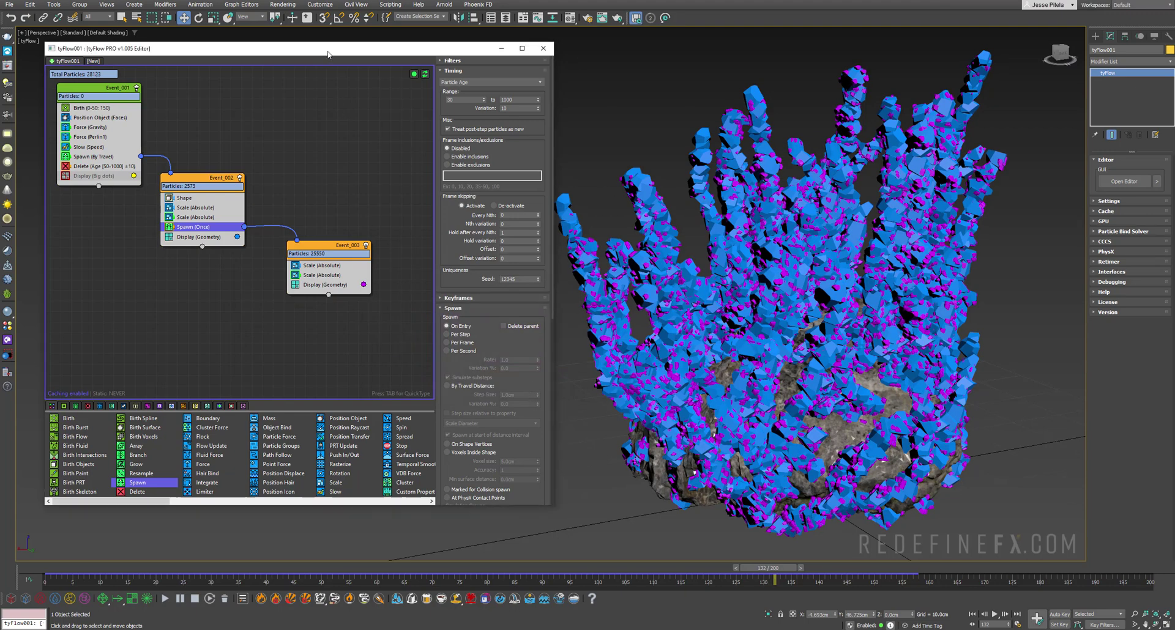
# Step: Duplicate the Spawn operator within Event_002, directly beneath the original
pyautogui.moveTo(326, 51); pyautogui.dragTo(314, 52)
pyautogui.moveTo(181, 182); pyautogui.dragTo(187, 182)
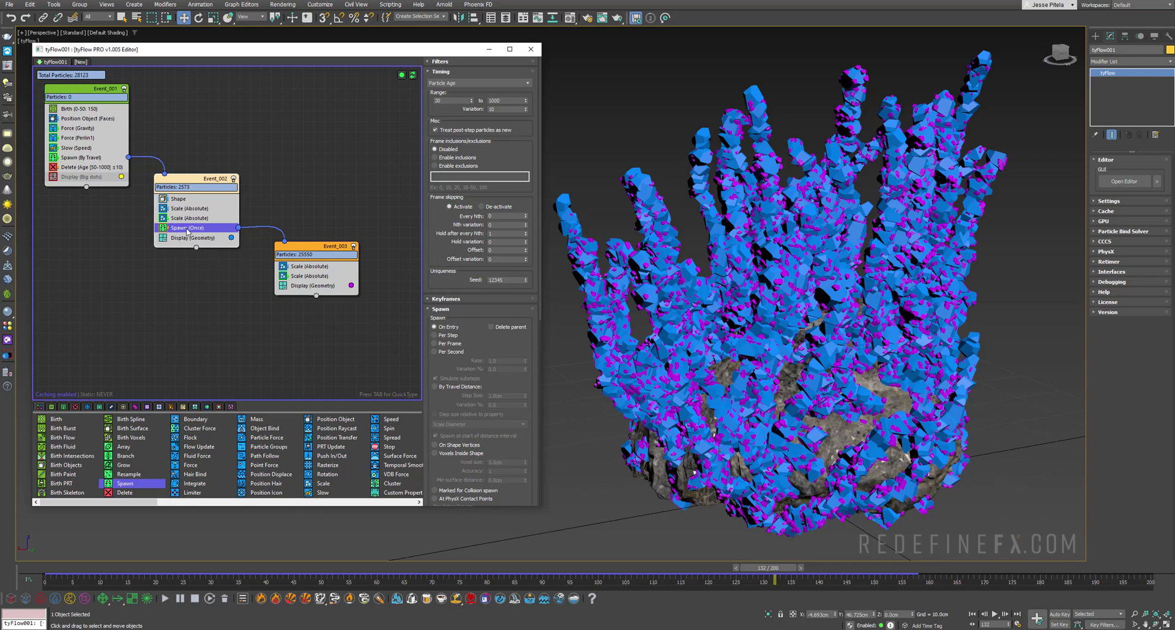
pyautogui.moveTo(184, 231); pyautogui.dragTo(193, 239)
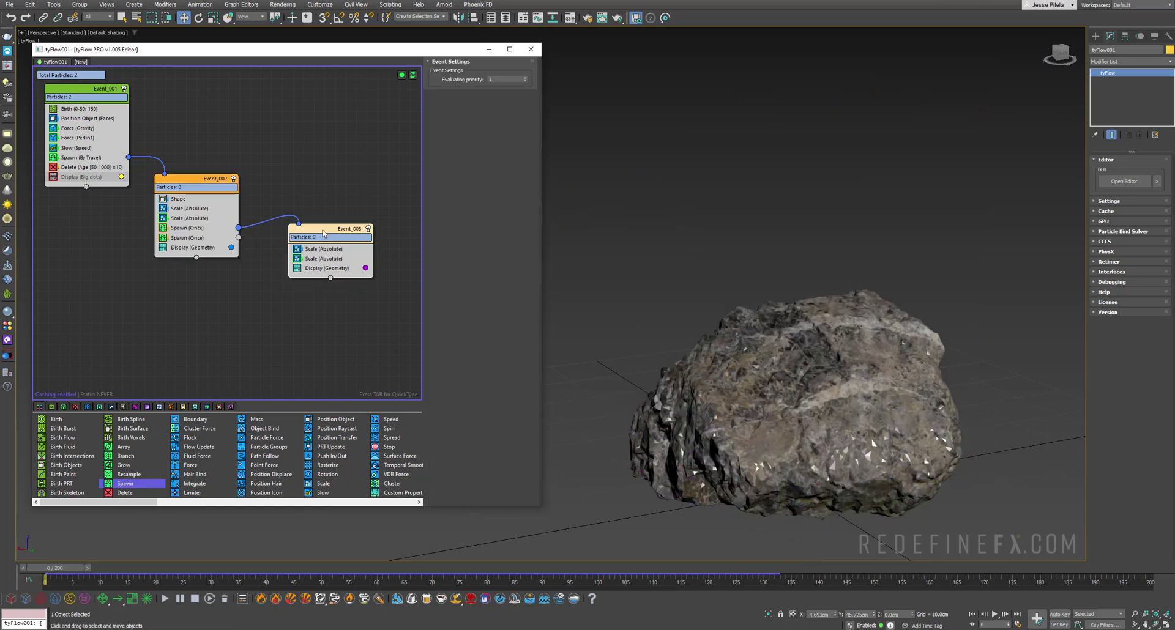
# Step: Copy Event_003 and paste the duplicate event below the original
pyautogui.rightClick(325, 228)
pyautogui.click(335, 235)
pyautogui.rightClick(285, 303)
pyautogui.click(304, 309)
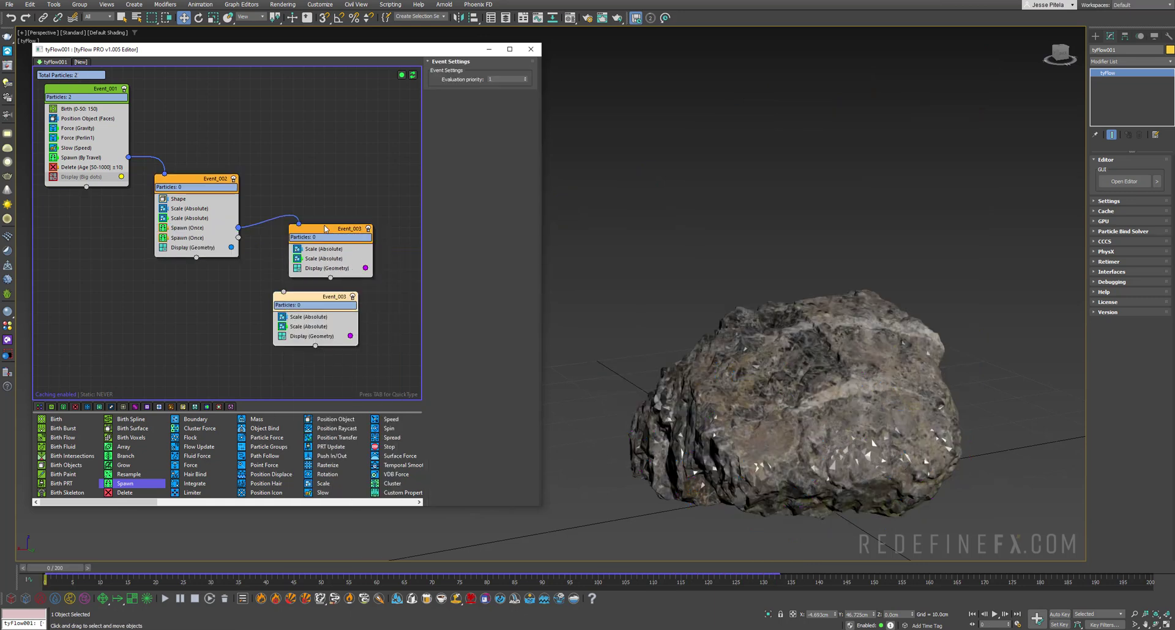
# Step: Set the duplicated event's display colour to orange and connect the event to the second Spawn operator in Event_002
pyautogui.click(350, 336)
pyautogui.moveTo(374, 361); pyautogui.dragTo(375, 361)
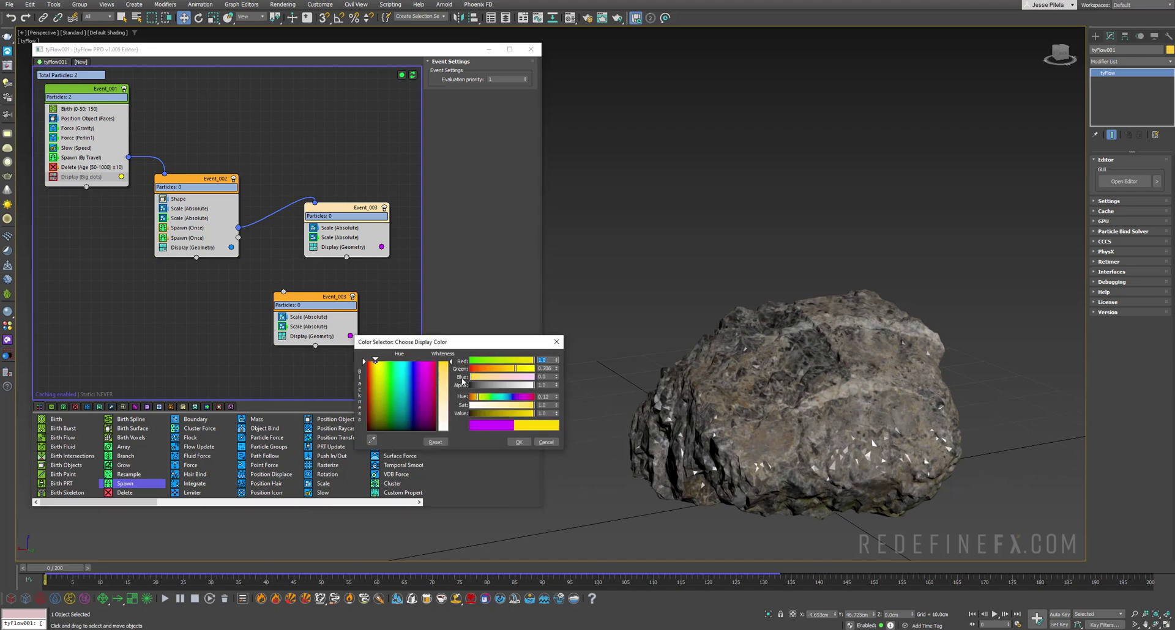
pyautogui.moveTo(507, 369); pyautogui.dragTo(494, 370)
pyautogui.click(519, 442)
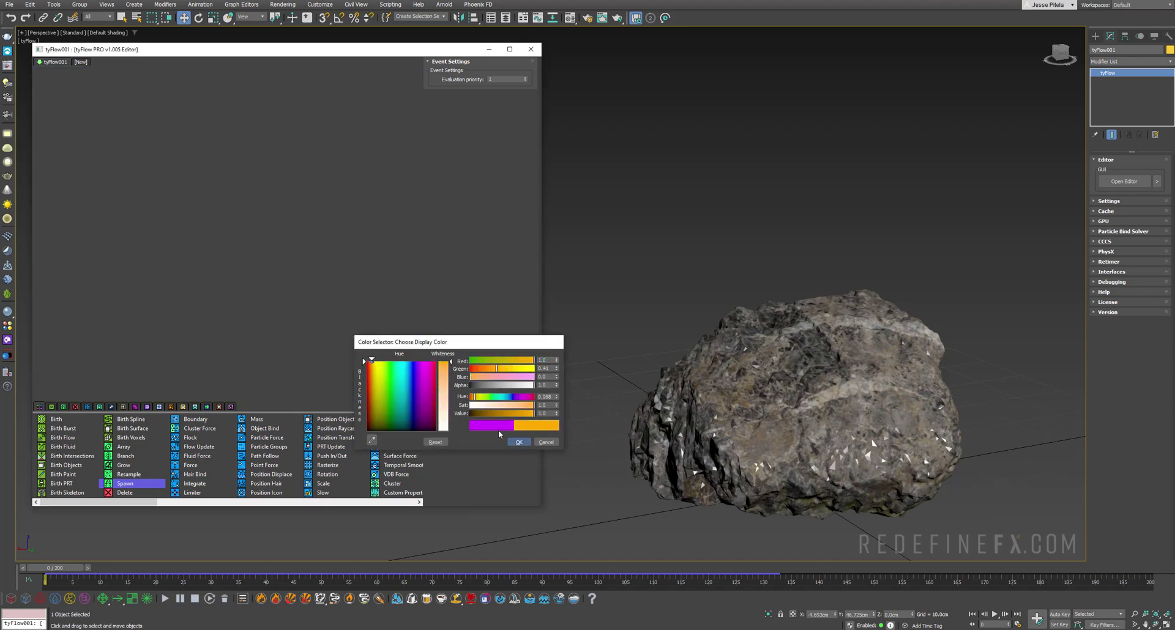
pyautogui.moveTo(289, 294); pyautogui.dragTo(238, 238)
# Step: Set the scale value of the orange event's second Scale operator to 50%
pyautogui.click(304, 328)
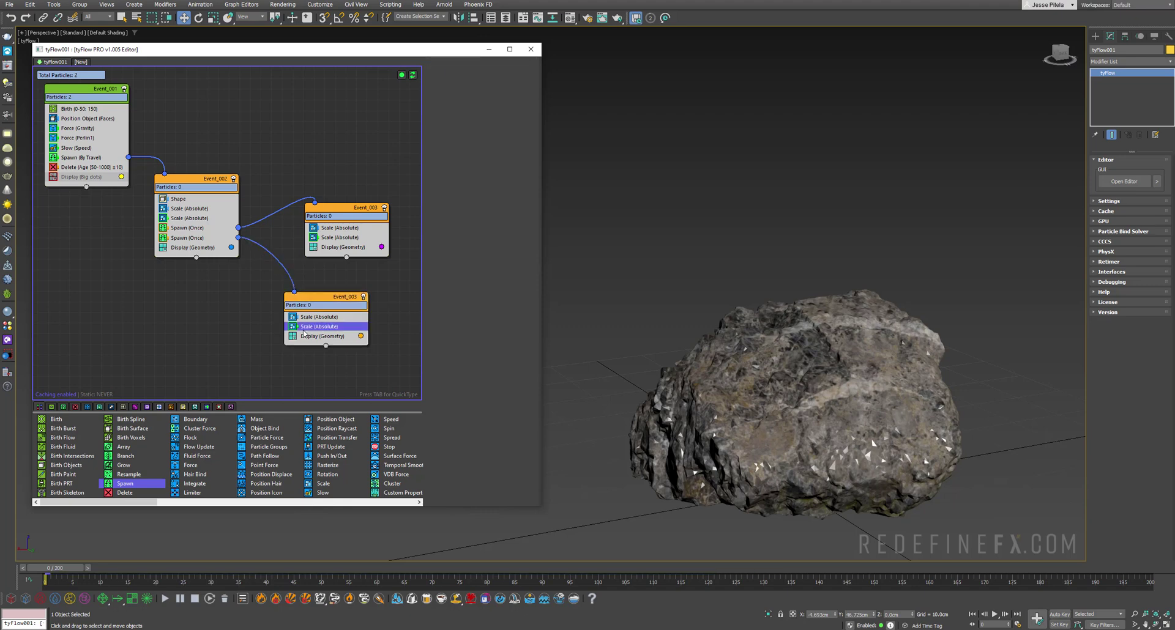
pyautogui.click(508, 131)
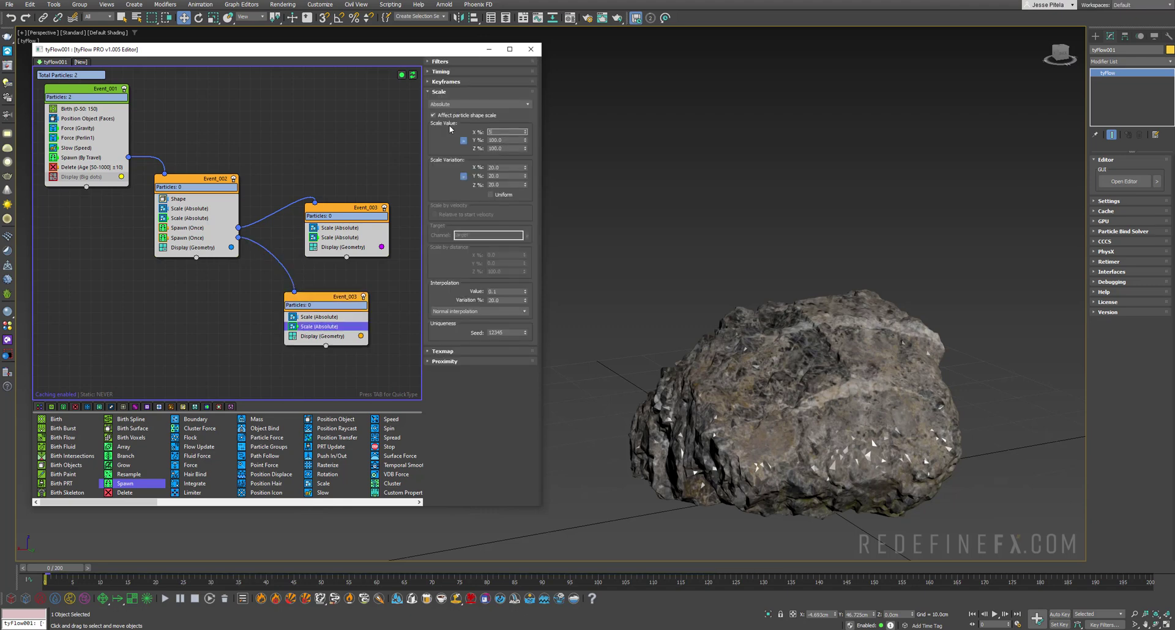
# Step: Give the second Spawn operator in Event_002 20 offspring and change its seed to 12346
pyautogui.click(186, 238)
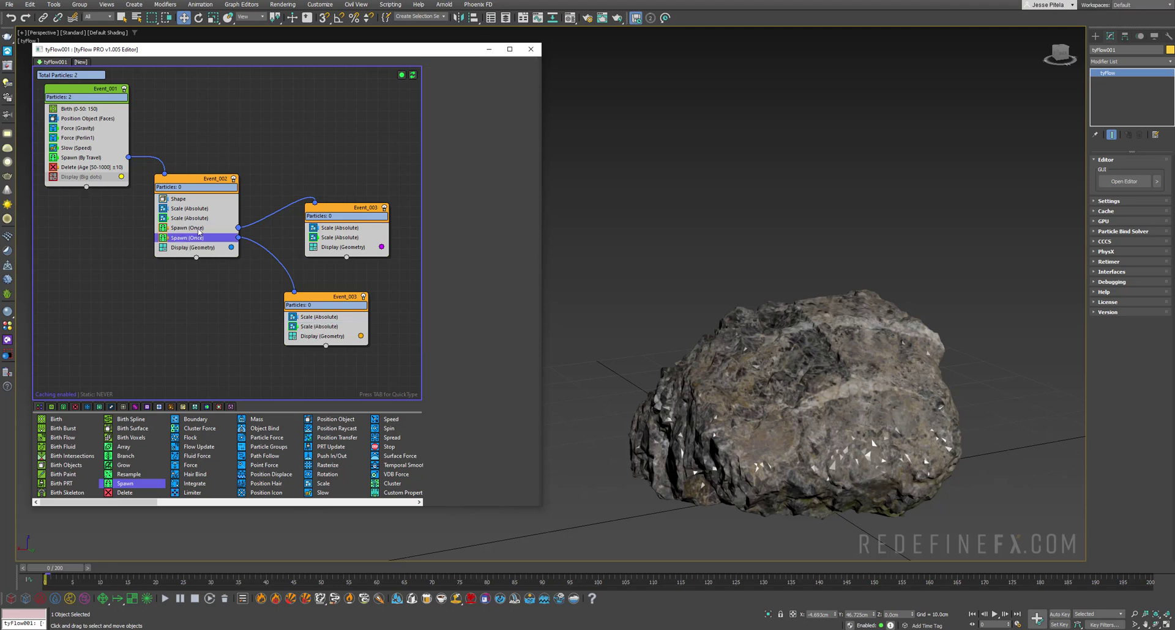
pyautogui.click(503, 341)
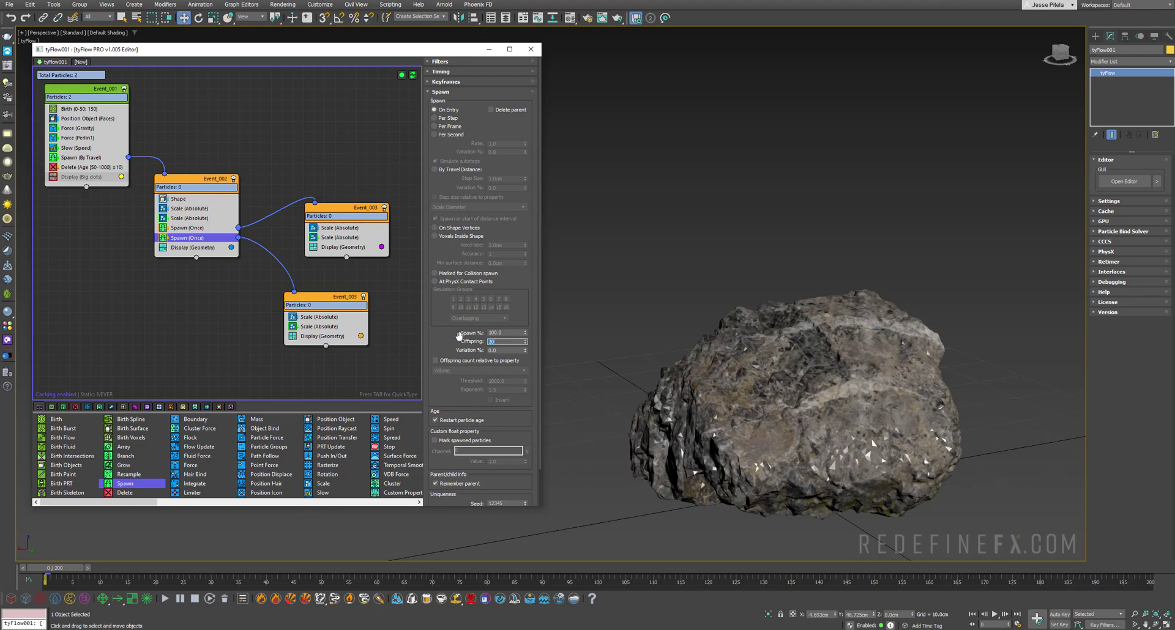
pyautogui.scroll(-2, 489, 457)
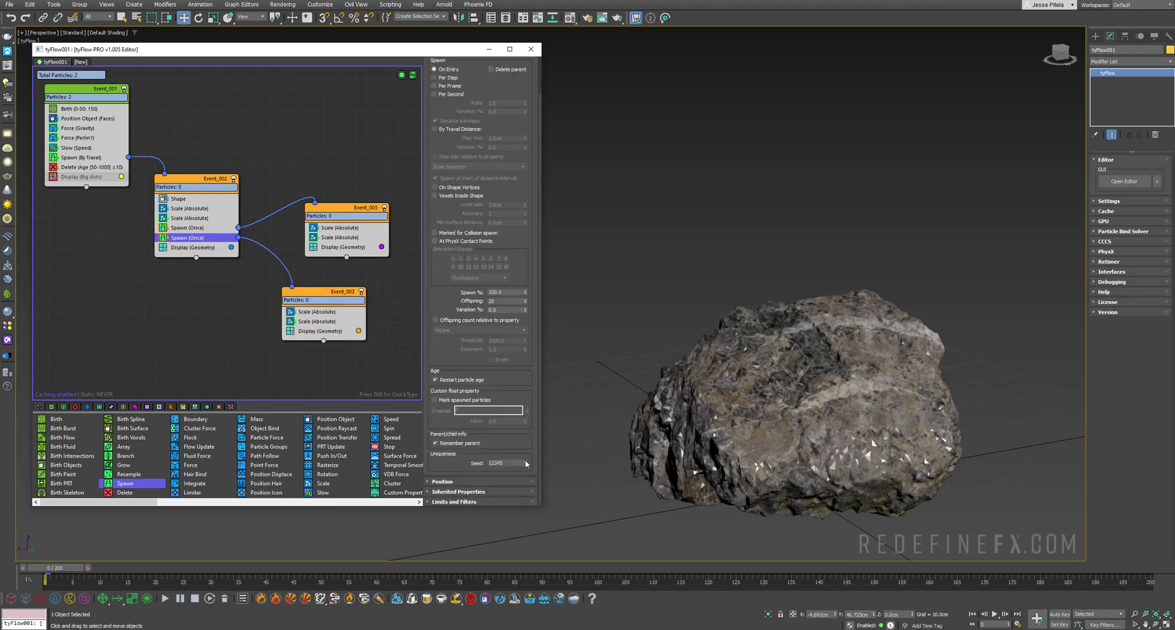
# Step: Advance the simulation to frame 184 and examine the blue, purple and orange chunk layers up close and from a distance
pyautogui.moveTo(67, 567); pyautogui.dragTo(1062, 568)
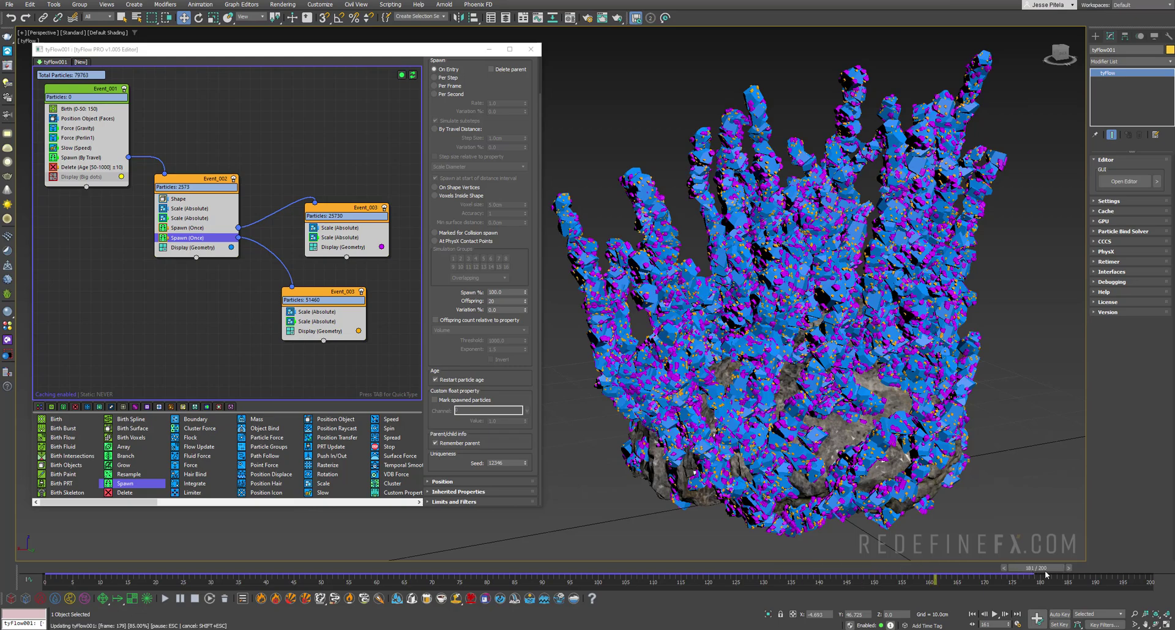
pyautogui.scroll(5, 720, 274)
pyautogui.scroll(3, 720, 274)
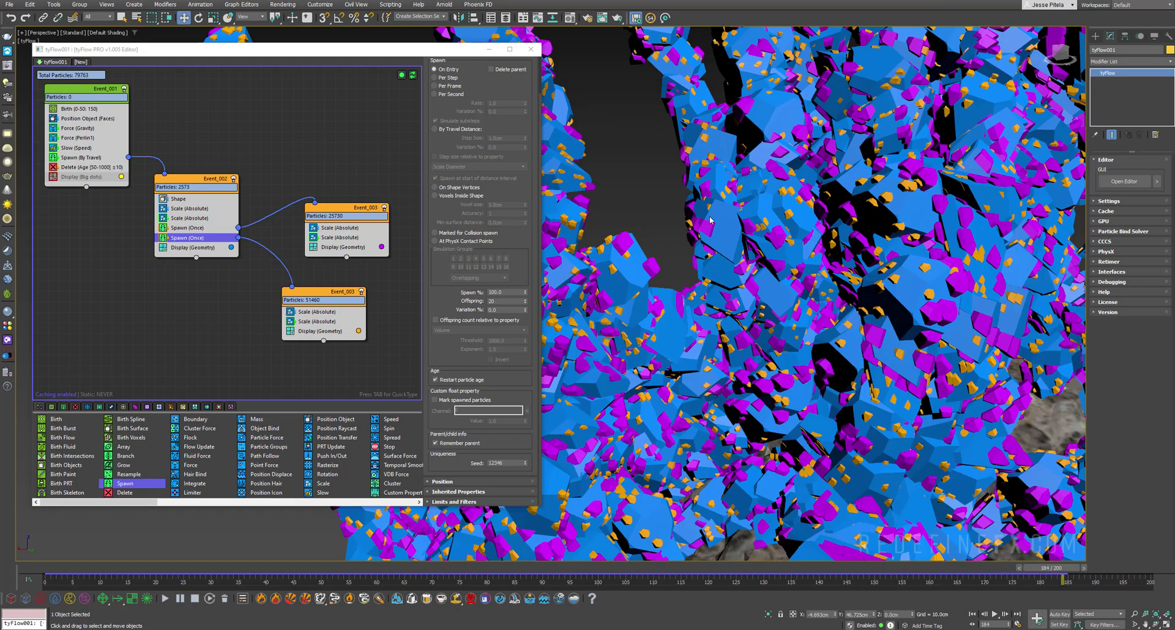
pyautogui.scroll(-3, 710, 242)
pyautogui.scroll(3, 748, 197)
pyautogui.scroll(-6, 704, 233)
pyautogui.scroll(8, 652, 264)
pyautogui.scroll(3, 652, 264)
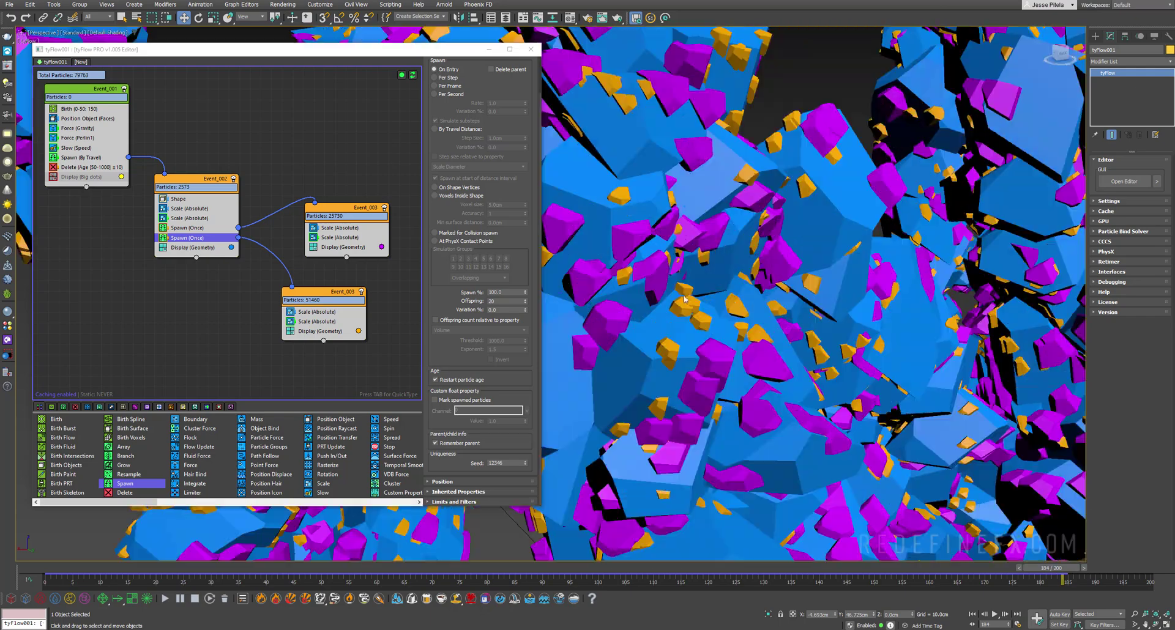
pyautogui.scroll(-10, 688, 293)
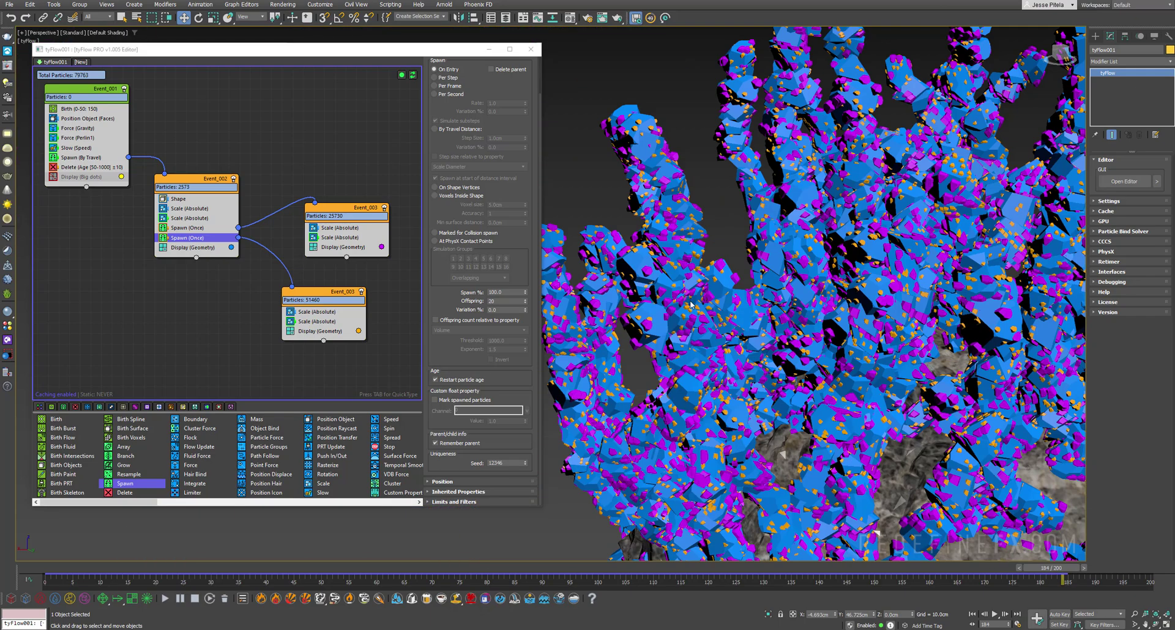
pyautogui.moveTo(756, 271); pyautogui.dragTo(633, 256, button='middle')
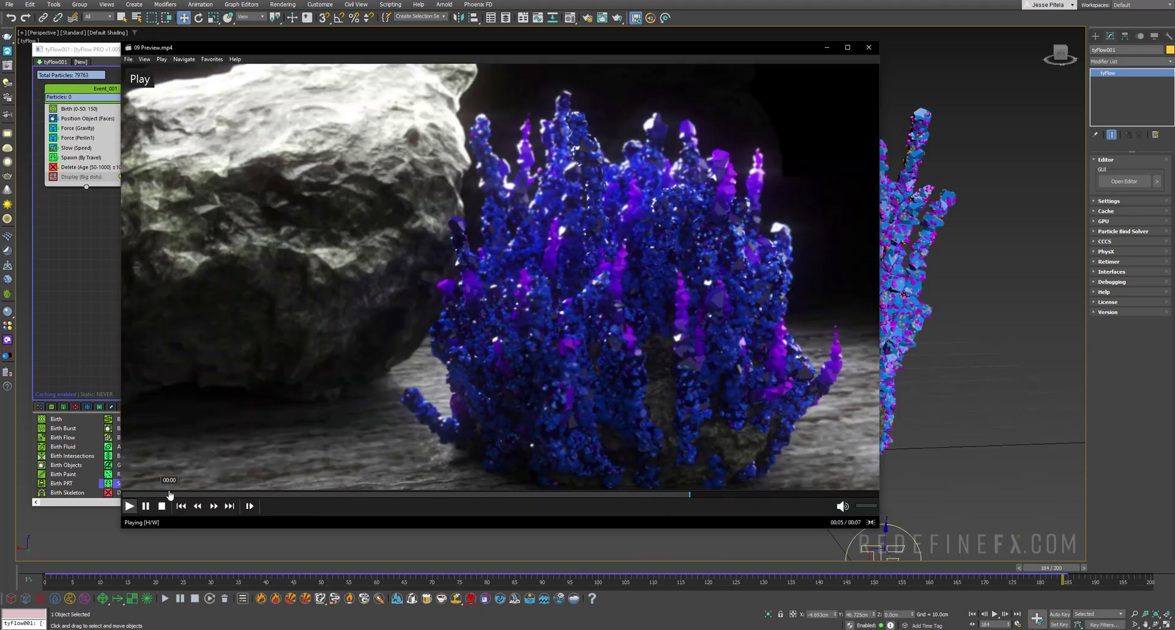
# Step: Replay the 09 Preview.mp4 render from its beginning and compare it with the chunk trails in the 3ds Max viewport
pyautogui.click(169, 495)
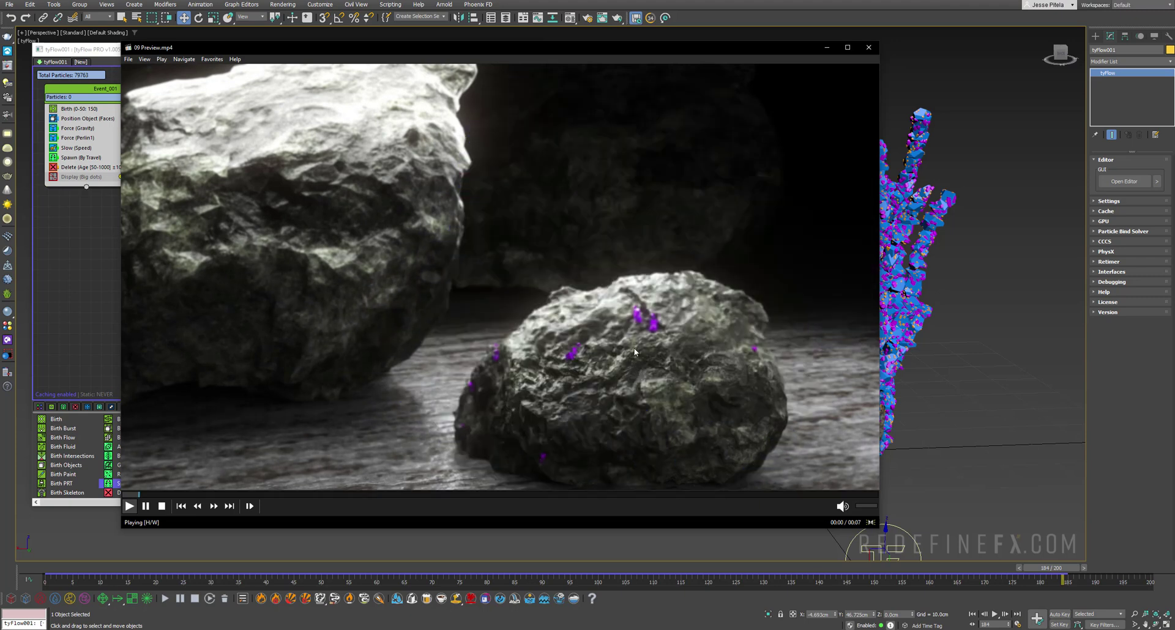
pyautogui.press('space')
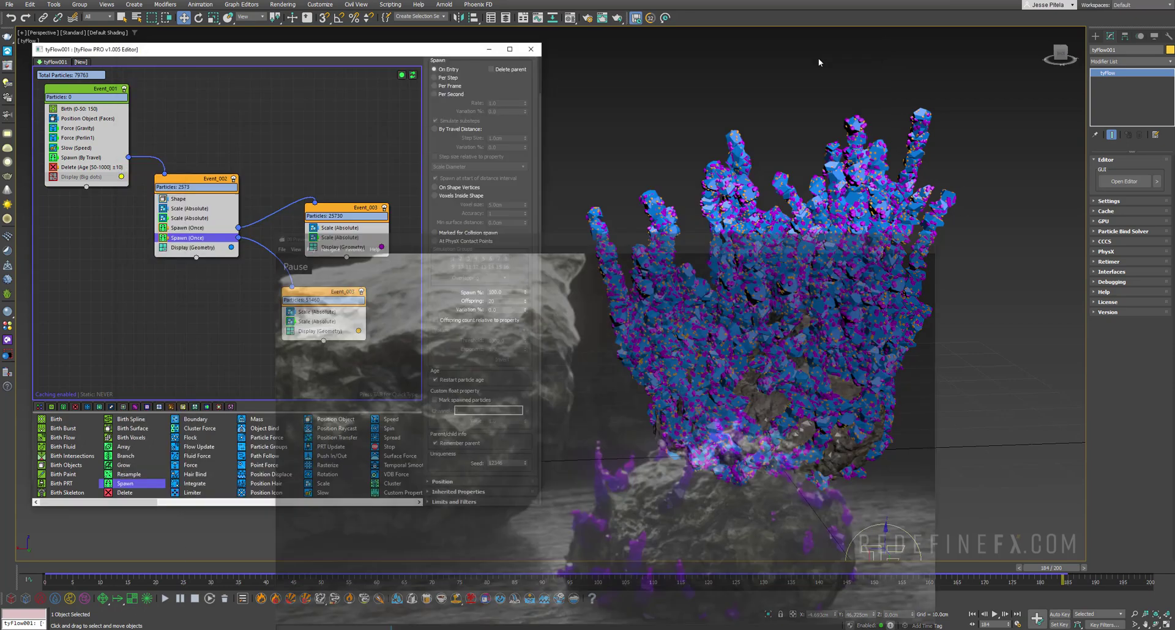
pyautogui.scroll(5, 765, 289)
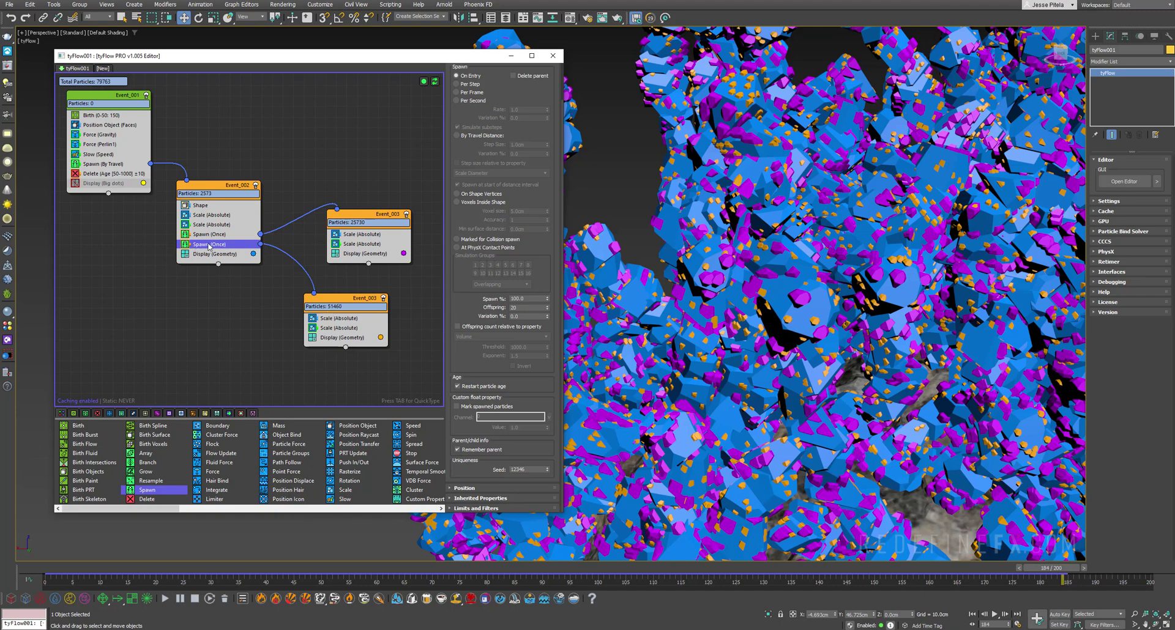
# Step: Shift the purple event slightly closer to Event_002 and set the second Spawn operator's offspring count to 30
pyautogui.moveTo(352, 220); pyautogui.dragTo(334, 222)
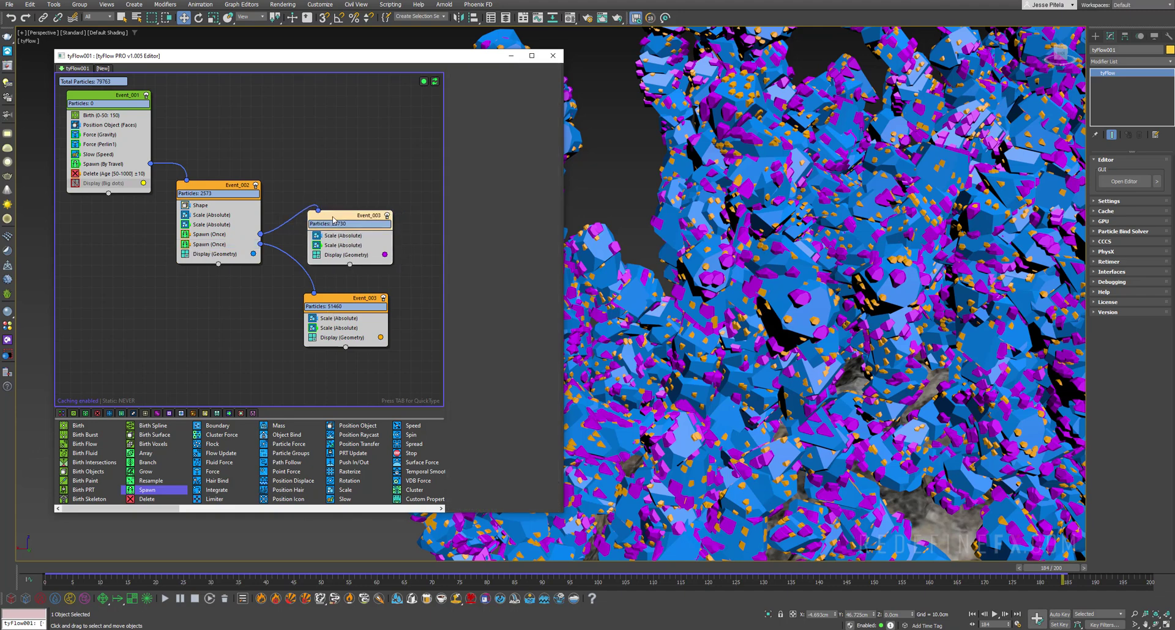
pyautogui.click(336, 318)
pyautogui.click(188, 243)
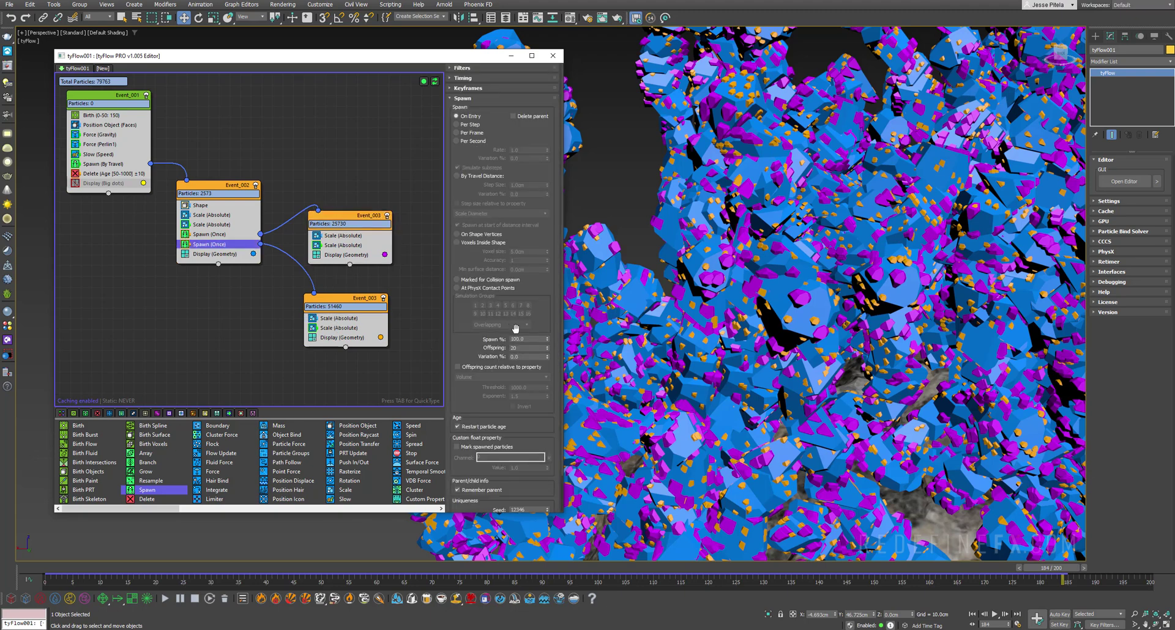
pyautogui.moveTo(519, 348); pyautogui.dragTo(500, 347)
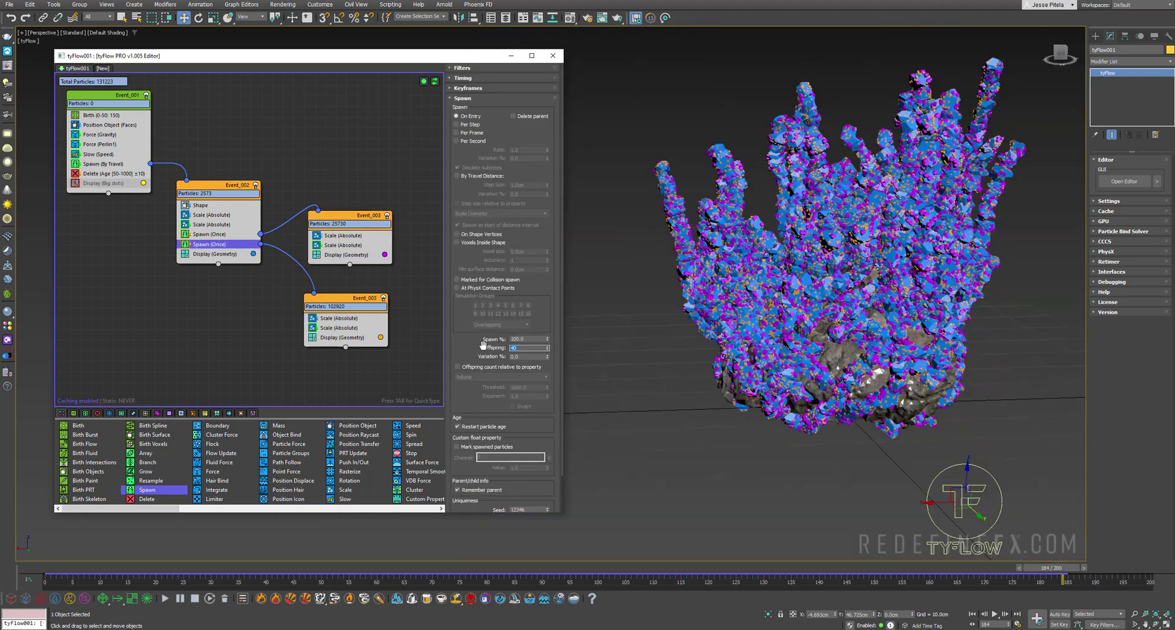
pyautogui.write('30')
pyautogui.press('Return')
# Step: Set the offspring count of the first Spawn operator in Event_002 to 15
pyautogui.click(239, 235)
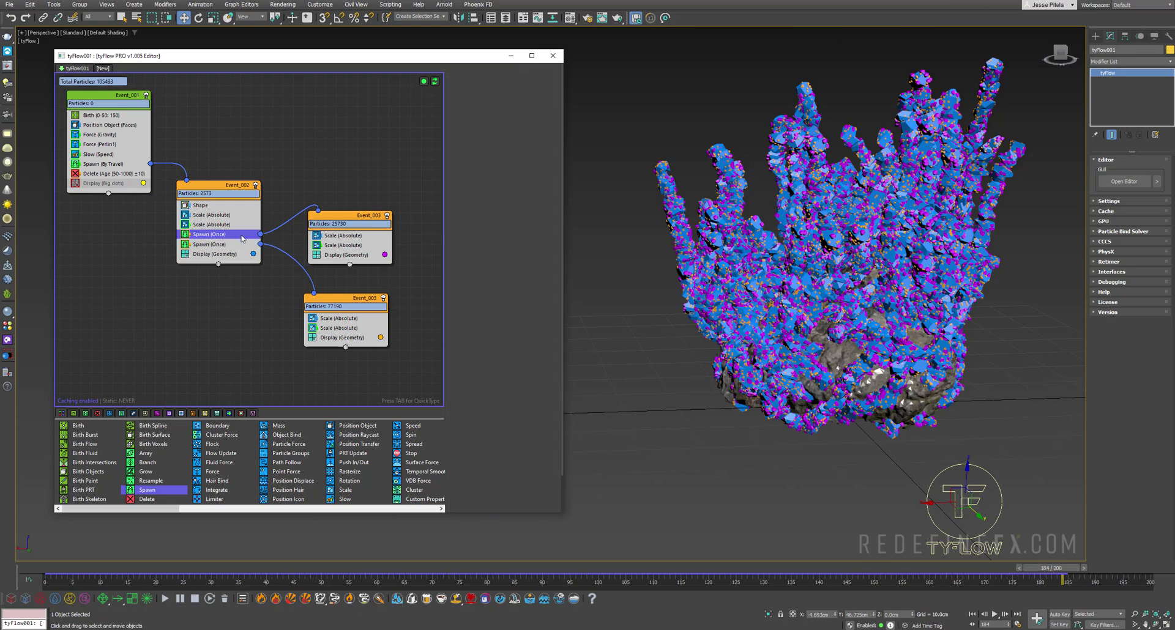
pyautogui.scroll(-5, 514, 344)
pyautogui.moveTo(518, 309); pyautogui.dragTo(482, 298)
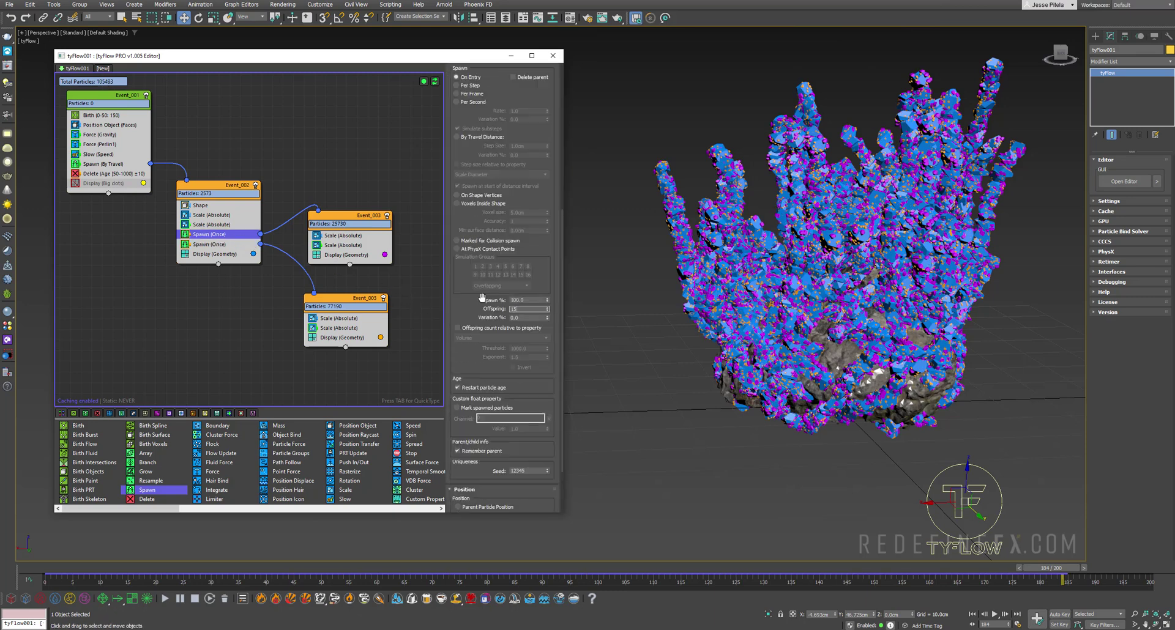
pyautogui.write('15')
pyautogui.press('Return')
# Step: Set the scale variation of the orange event's second Scale operator to 50% and select the purple event's second Scale operator
pyautogui.click(338, 328)
pyautogui.doubleClick(528, 174)
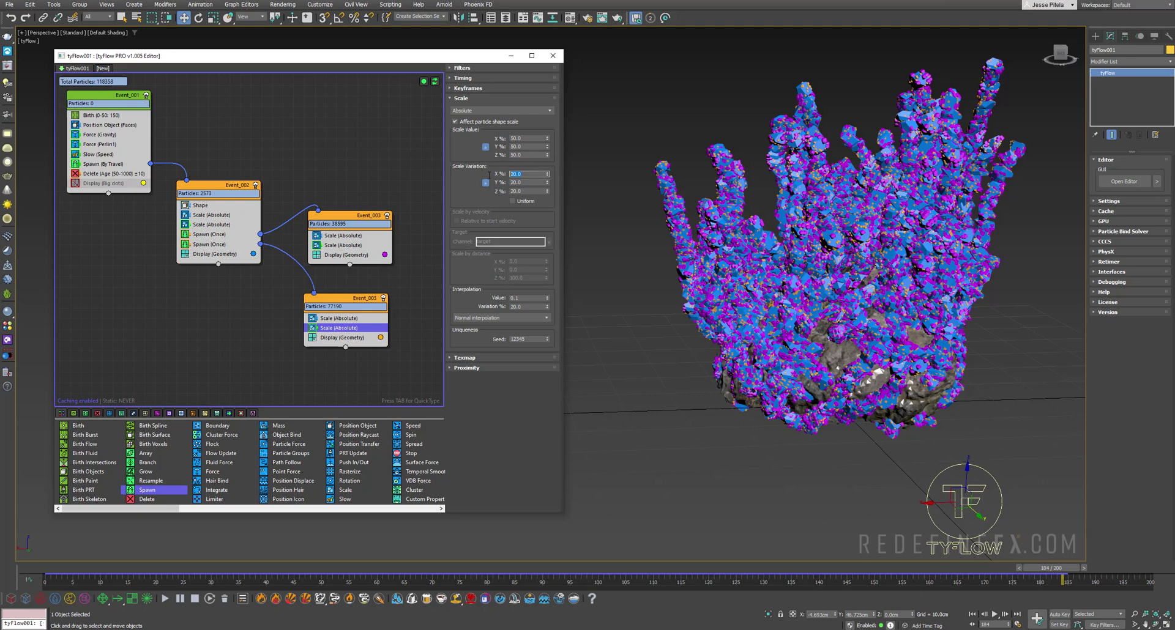
pyautogui.press('Return')
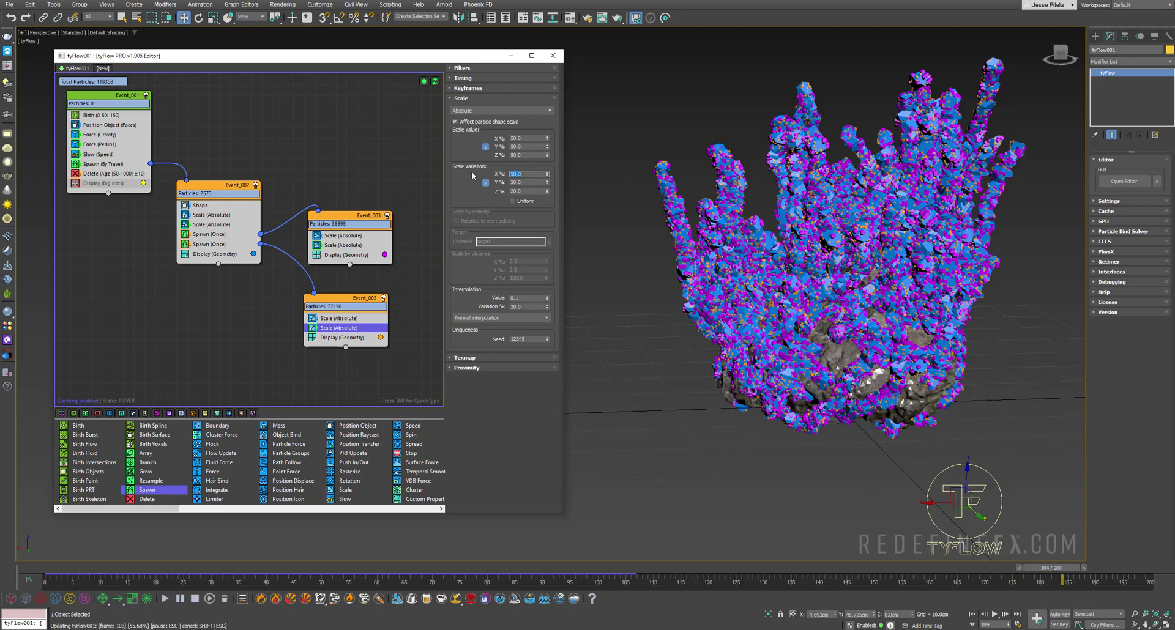
pyautogui.click(343, 245)
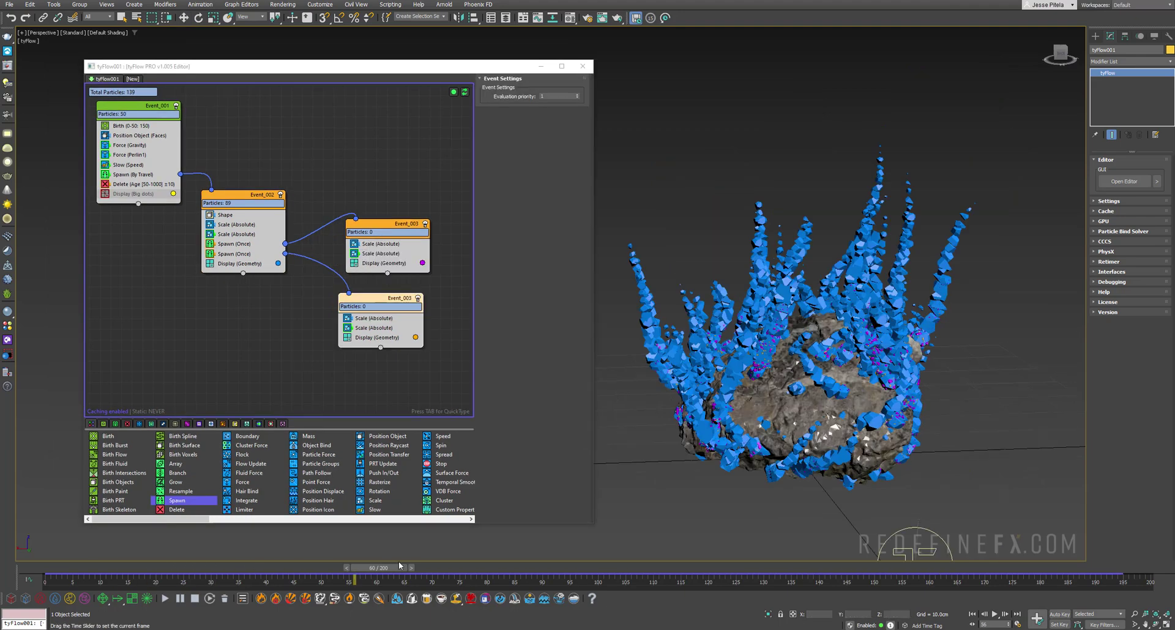
# Step: Scrub through the growth animation to frame 131, moving the tyFlow editor window slightly to check the chunk trails
pyautogui.moveTo(399, 566); pyautogui.dragTo(45, 580)
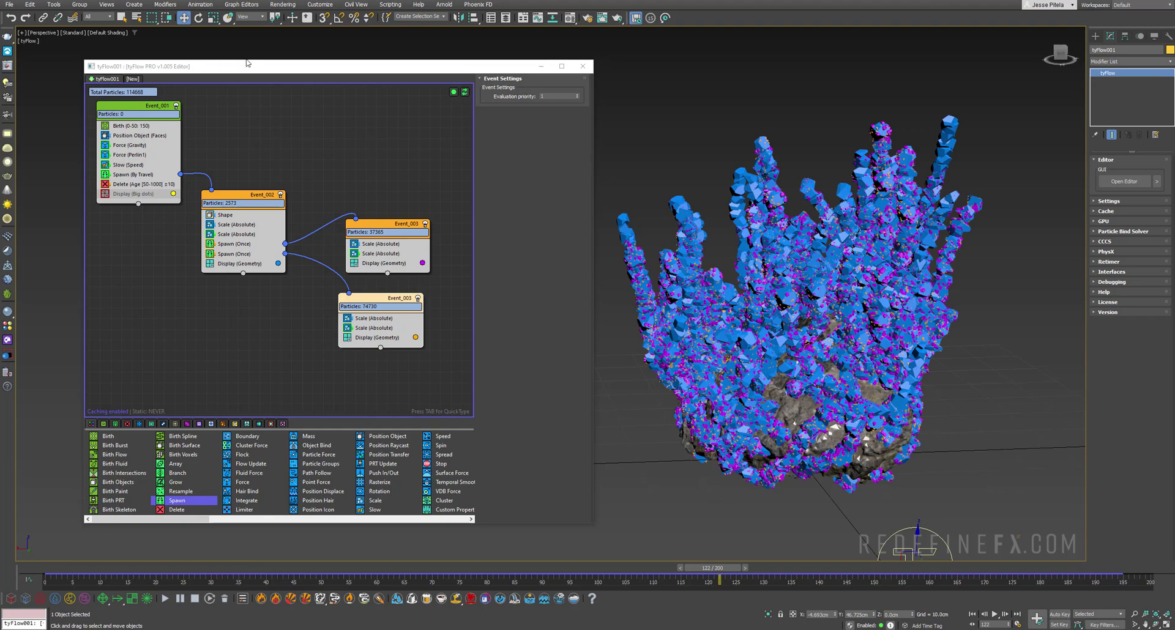
pyautogui.moveTo(246, 58); pyautogui.dragTo(236, 55)
pyautogui.moveTo(699, 572); pyautogui.dragTo(752, 564)
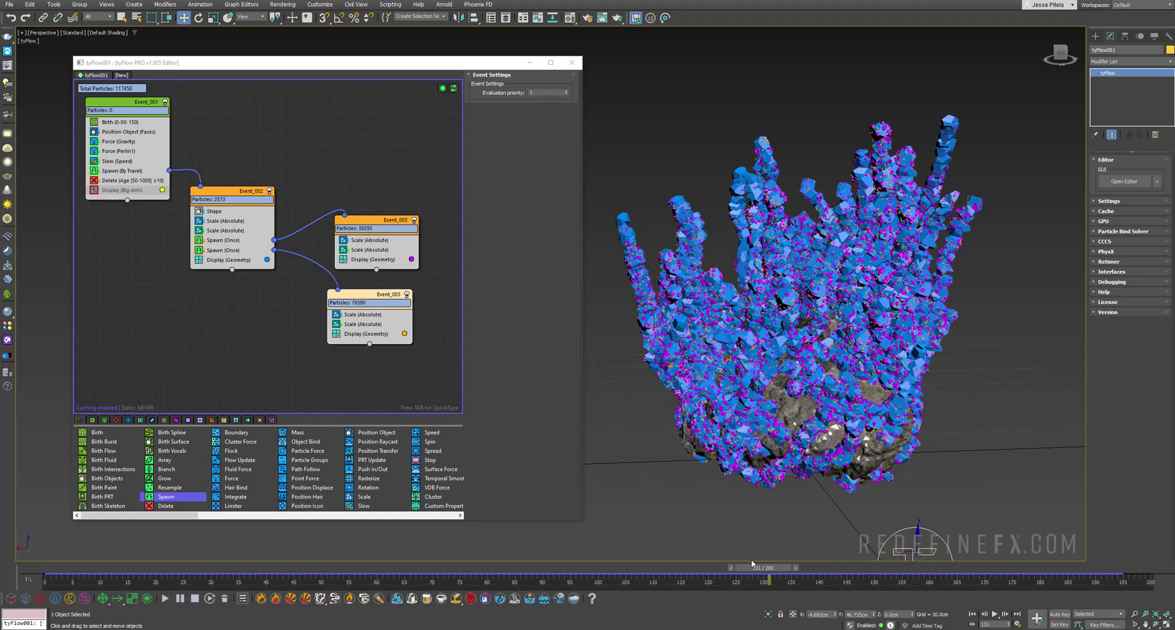
pyautogui.moveTo(316, 67); pyautogui.dragTo(309, 56)
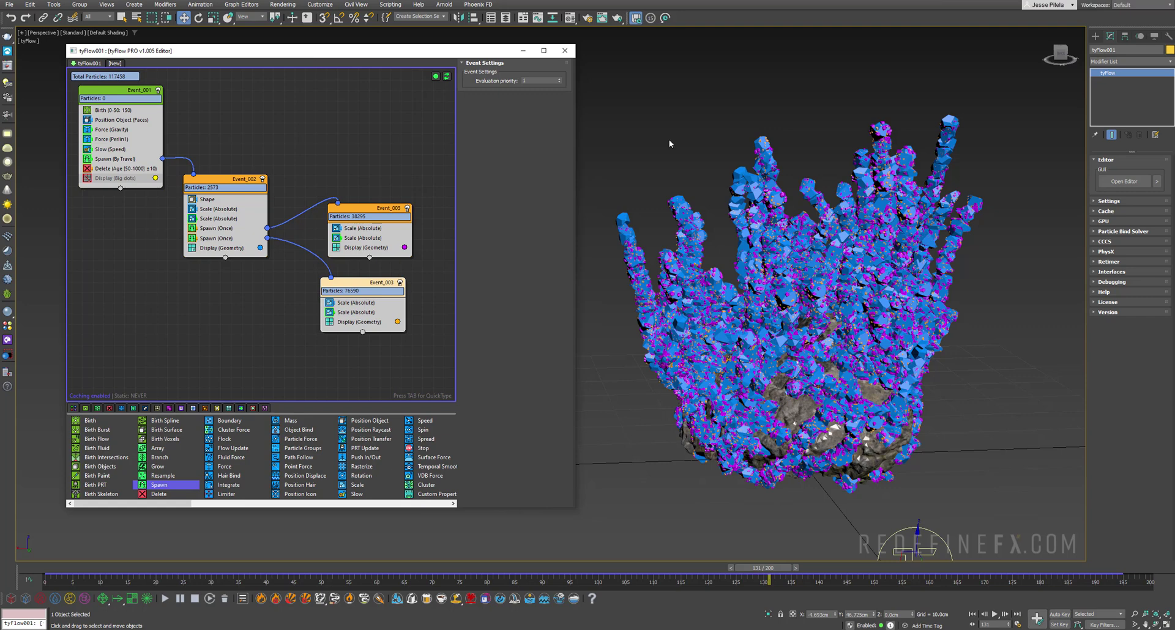
# Step: Play and pause the 09 Preview.mp4 render to examine how the chunk colours change along the growing trails
pyautogui.click(771, 219)
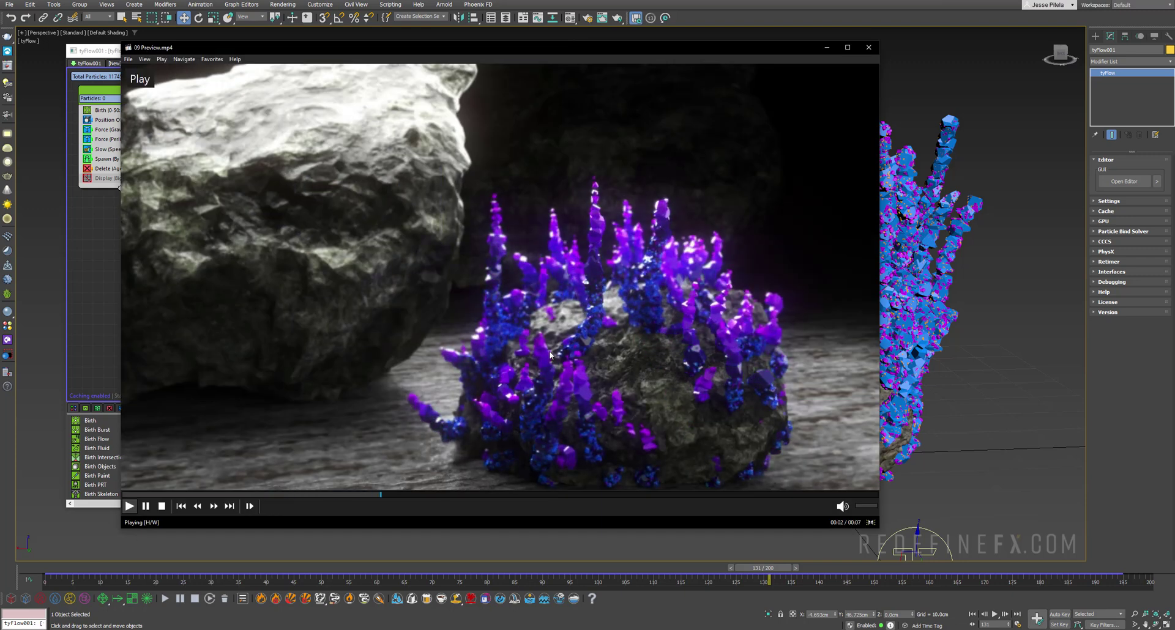
pyautogui.click(576, 139)
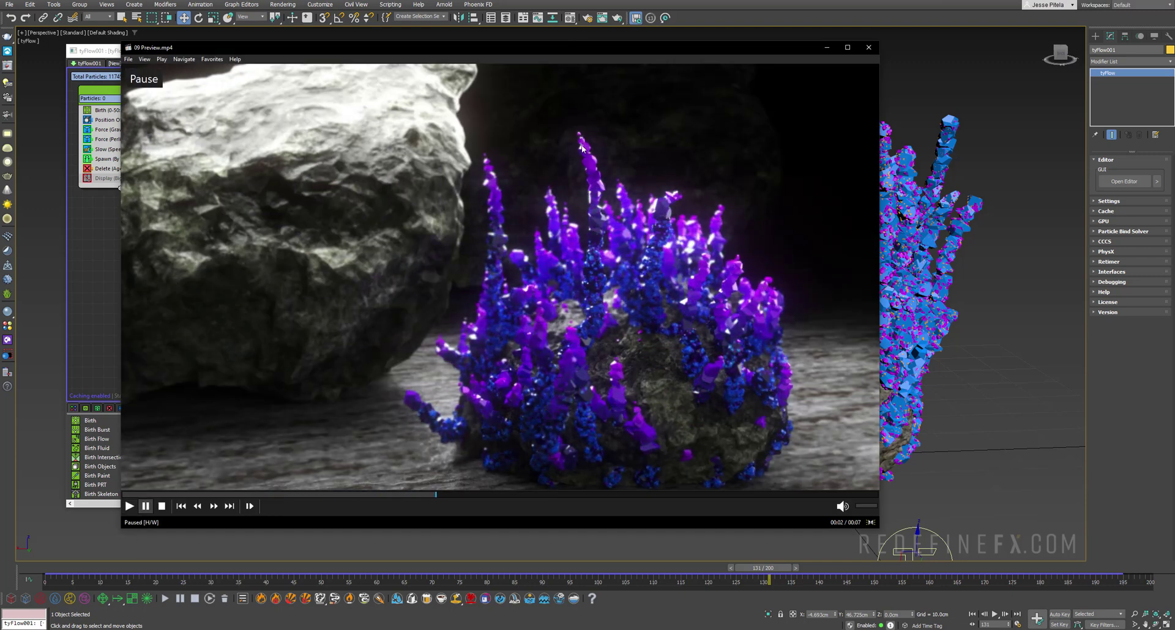
pyautogui.click(591, 161)
pyautogui.click(599, 188)
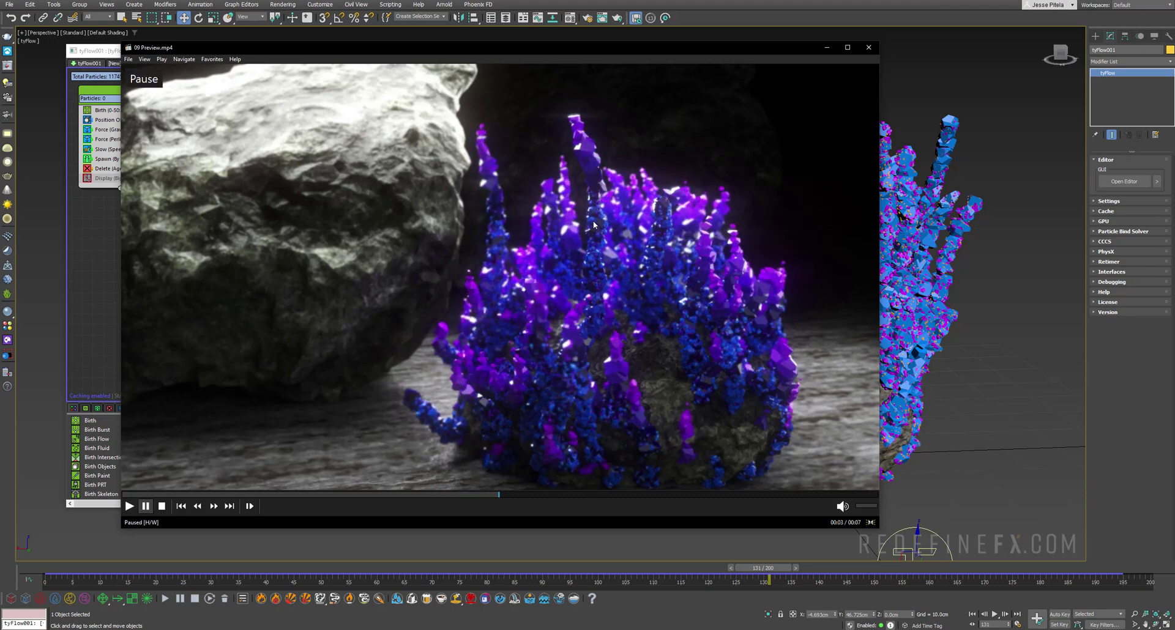
pyautogui.click(591, 256)
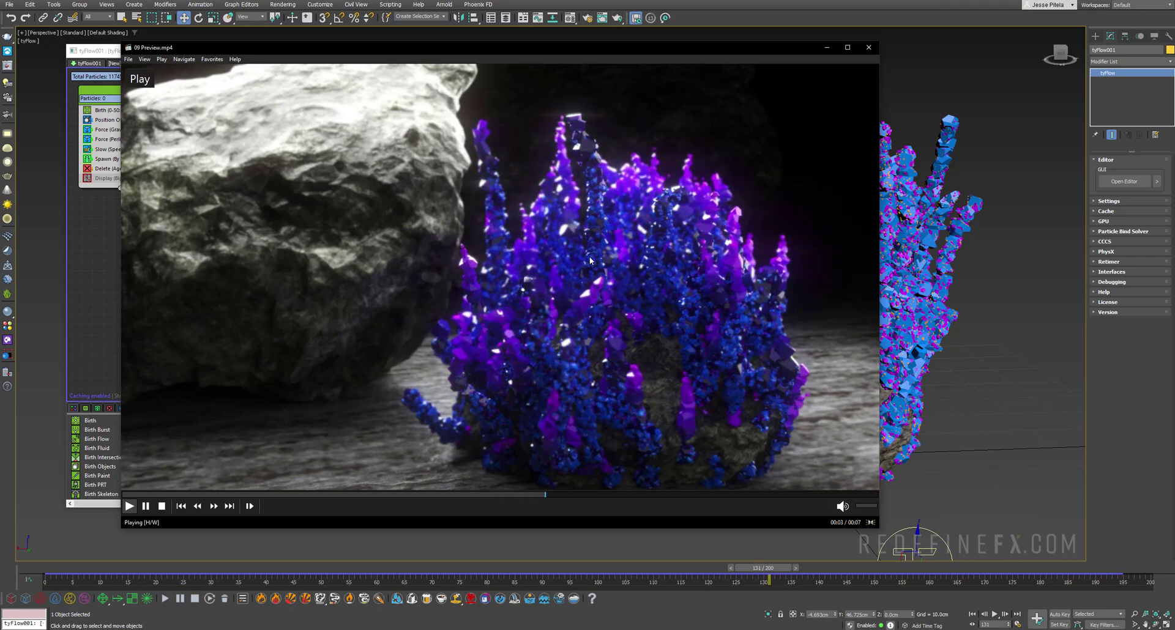
pyautogui.click(591, 248)
pyautogui.click(597, 204)
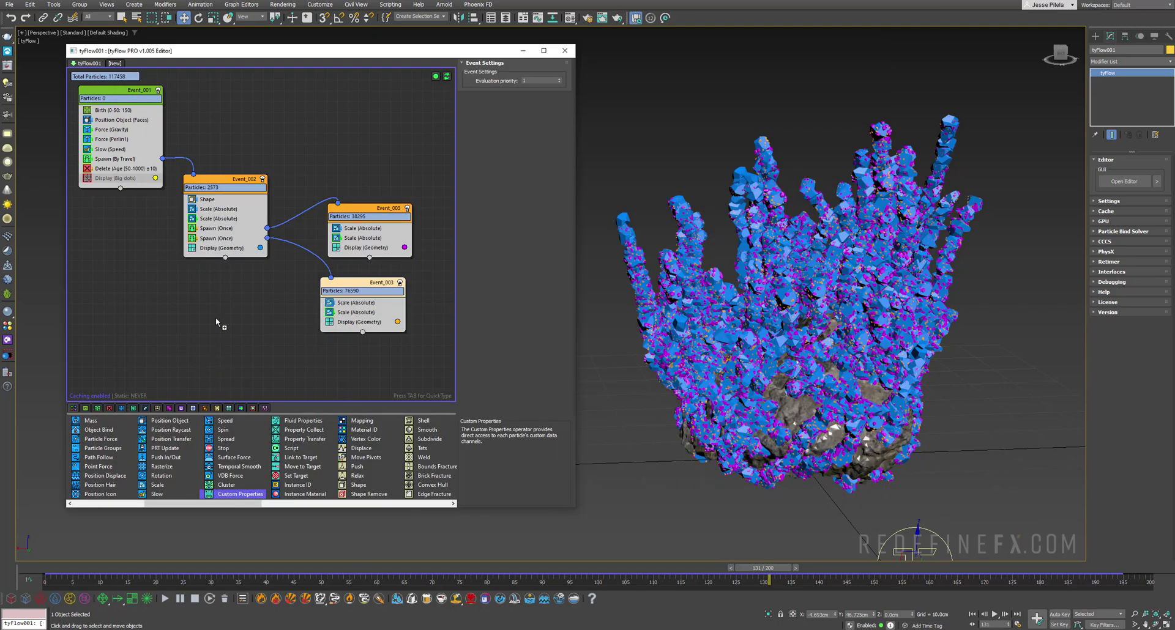
# Step: Add a Custom Properties operator to Event_002 above the Spawn operators and look over its timing settings
pyautogui.moveTo(216, 322); pyautogui.dragTo(219, 221)
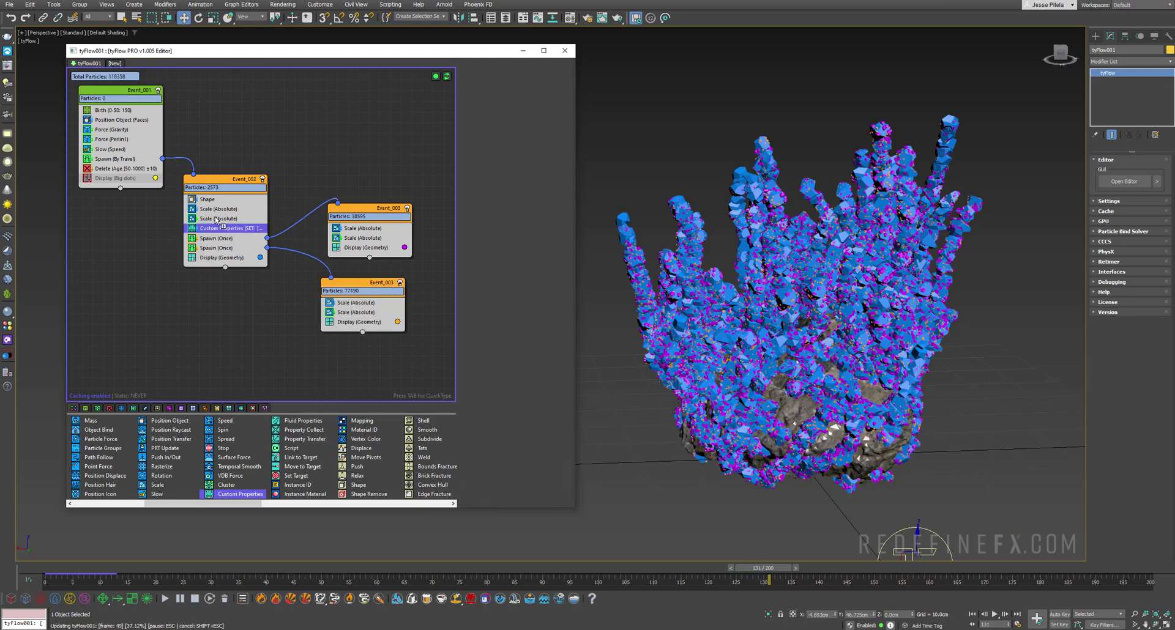
pyautogui.click(219, 230)
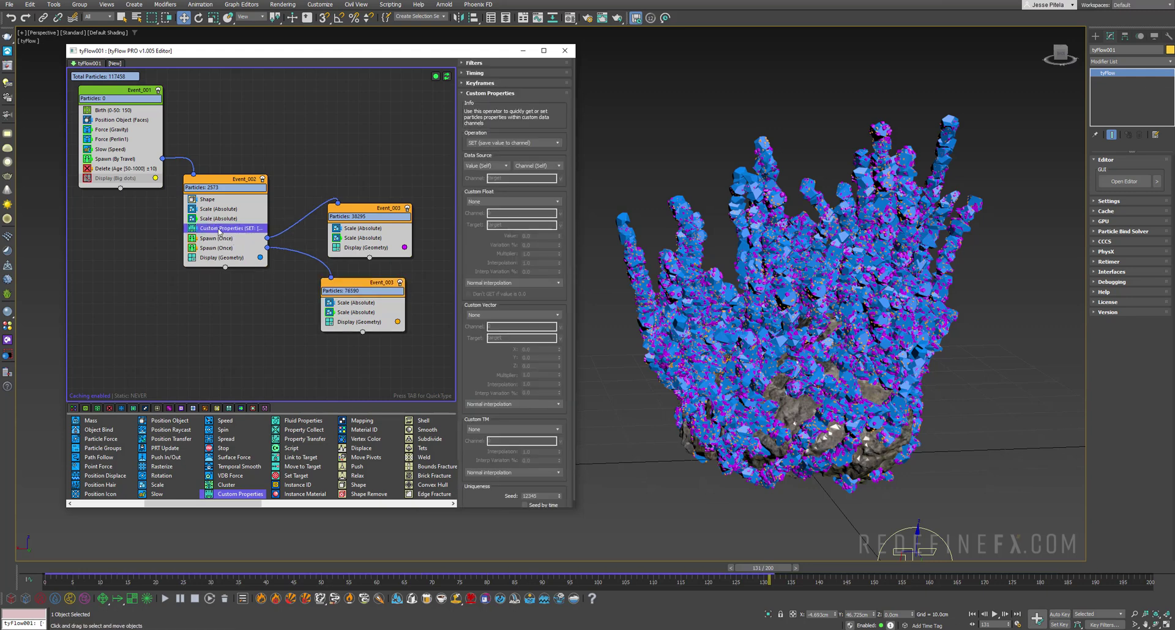
pyautogui.click(483, 75)
pyautogui.click(482, 85)
pyautogui.click(483, 106)
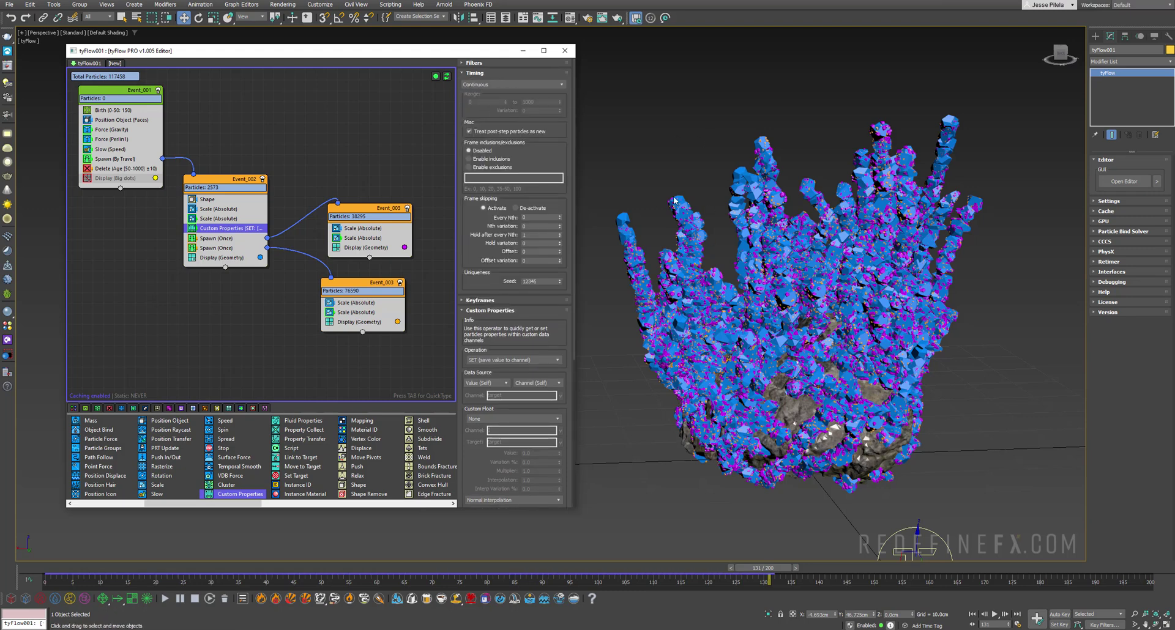
pyautogui.click(475, 73)
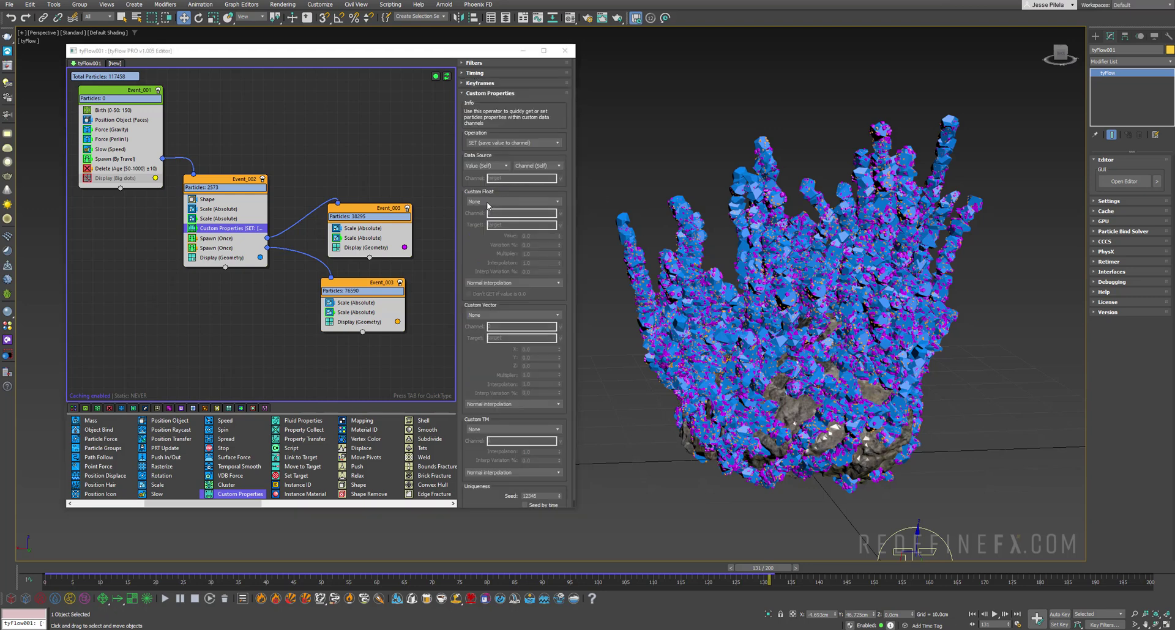
# Step: Set the Custom Properties operator's custom float to Particle Age (frames) and store it in a channel named "my age float"
pyautogui.click(487, 202)
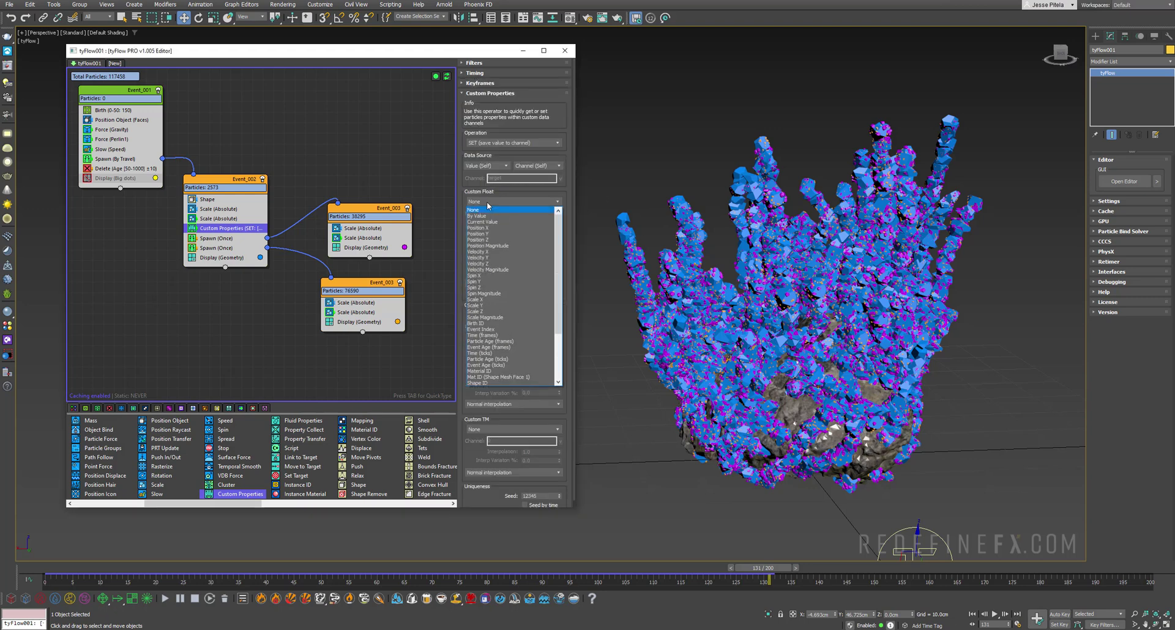
pyautogui.click(483, 341)
pyautogui.click(511, 214)
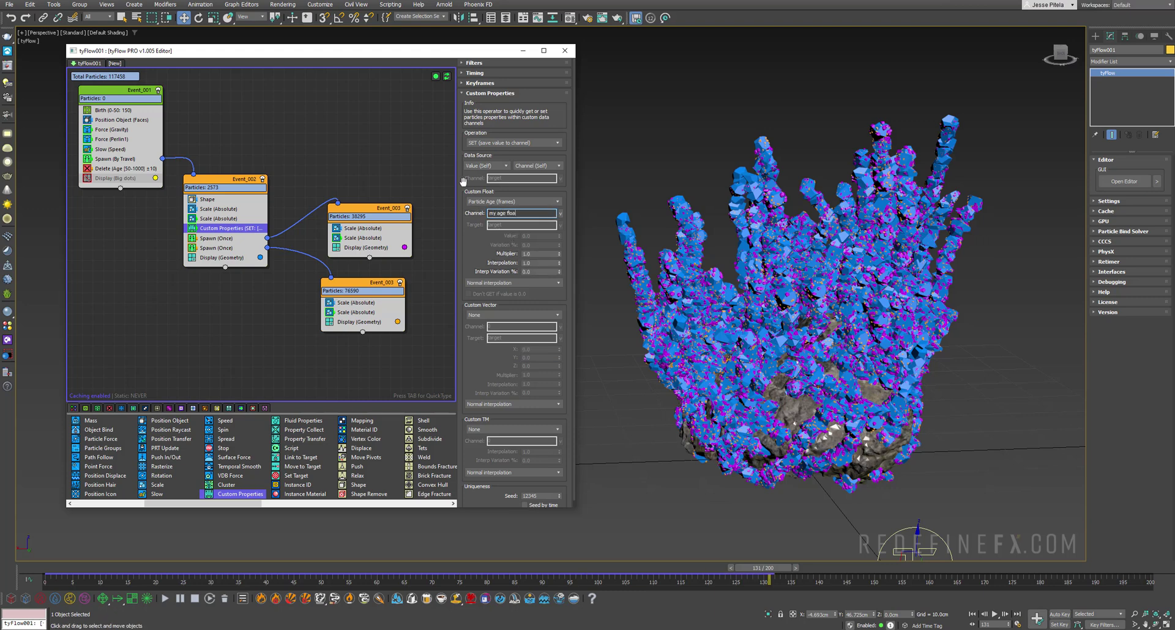
# Step: Add a Mapping operator to Event_002 above the Display operator and set its timing to Continuous
pyautogui.moveTo(361, 421); pyautogui.dragTo(205, 252)
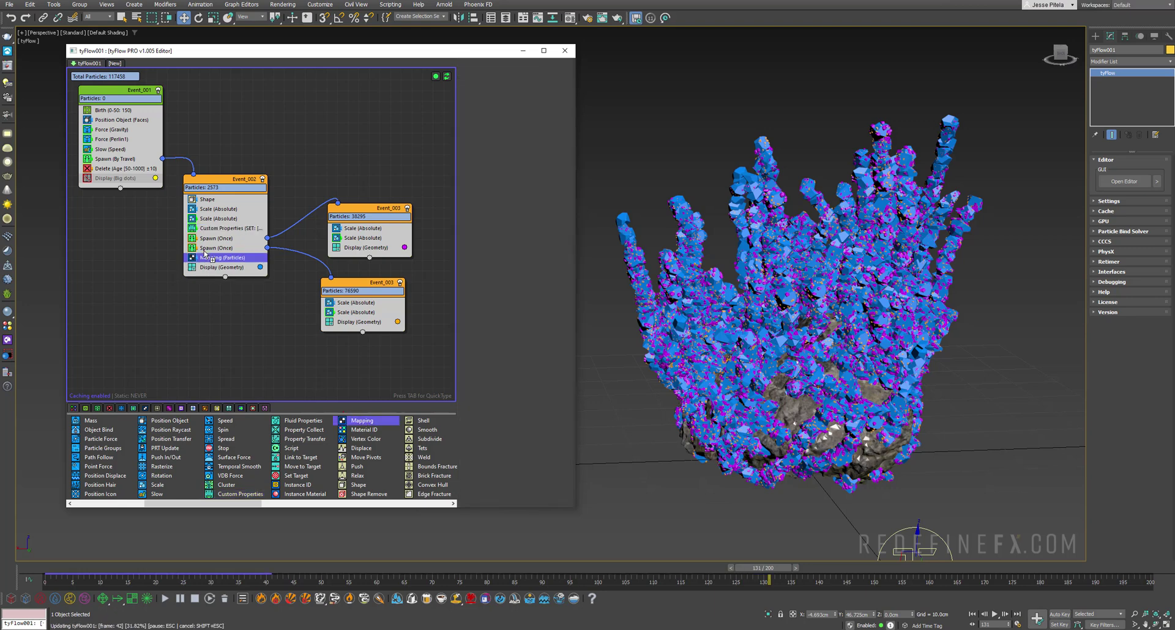
pyautogui.click(485, 85)
pyautogui.click(473, 105)
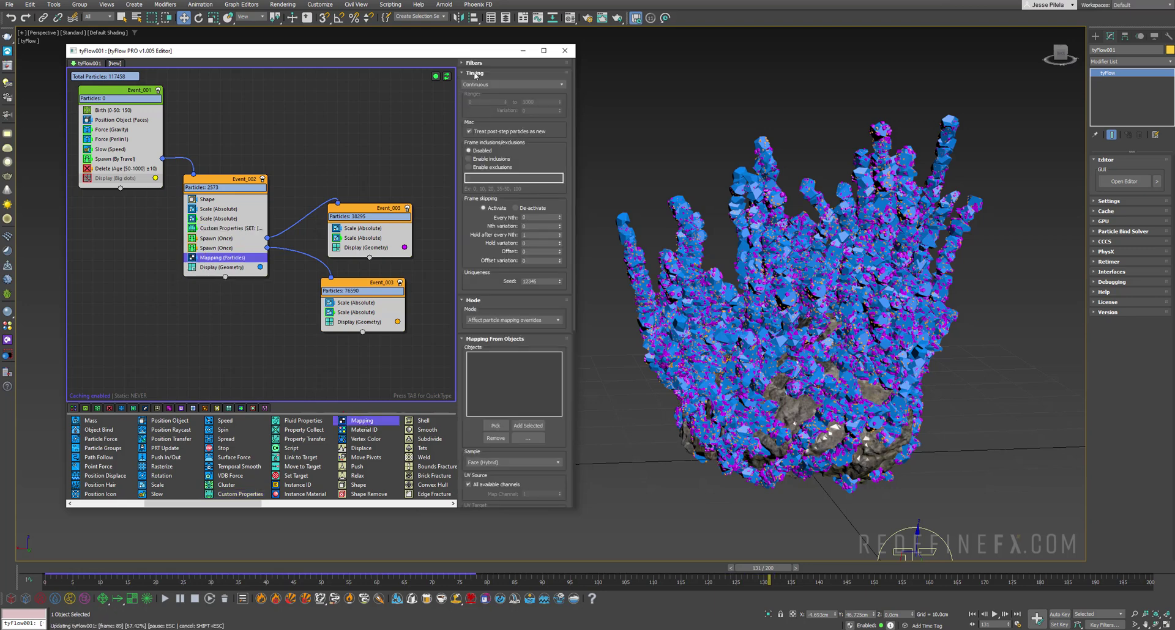
pyautogui.click(475, 74)
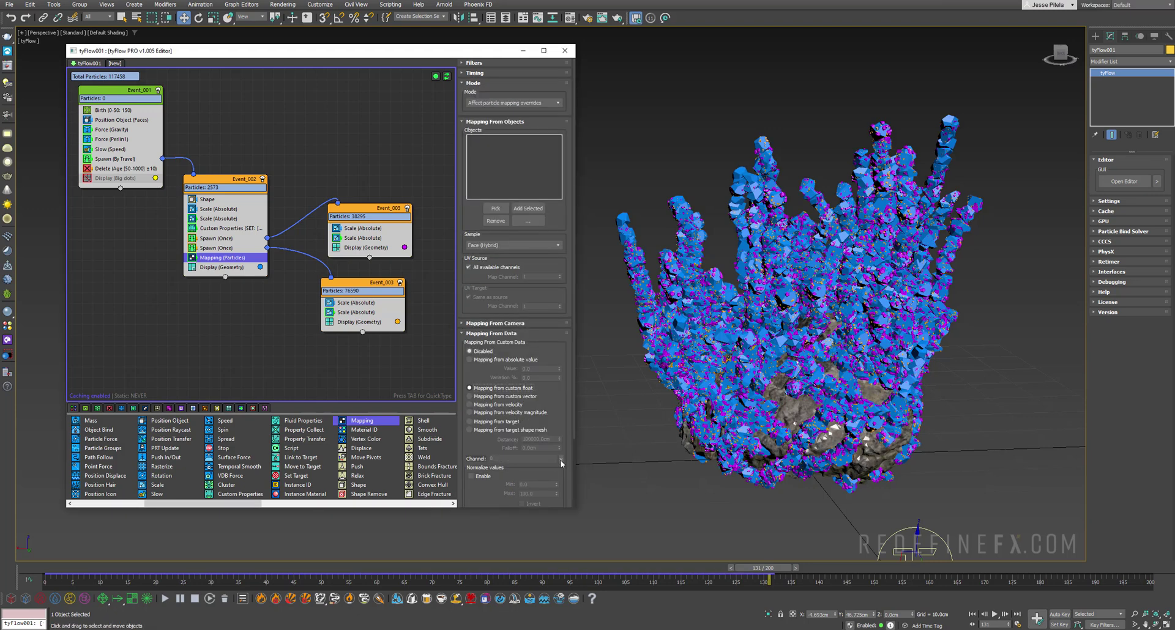
# Step: Set the Mapping operator to map from the custom float channel "my age float" and enable value normalization
pyautogui.click(560, 459)
pyautogui.click(582, 476)
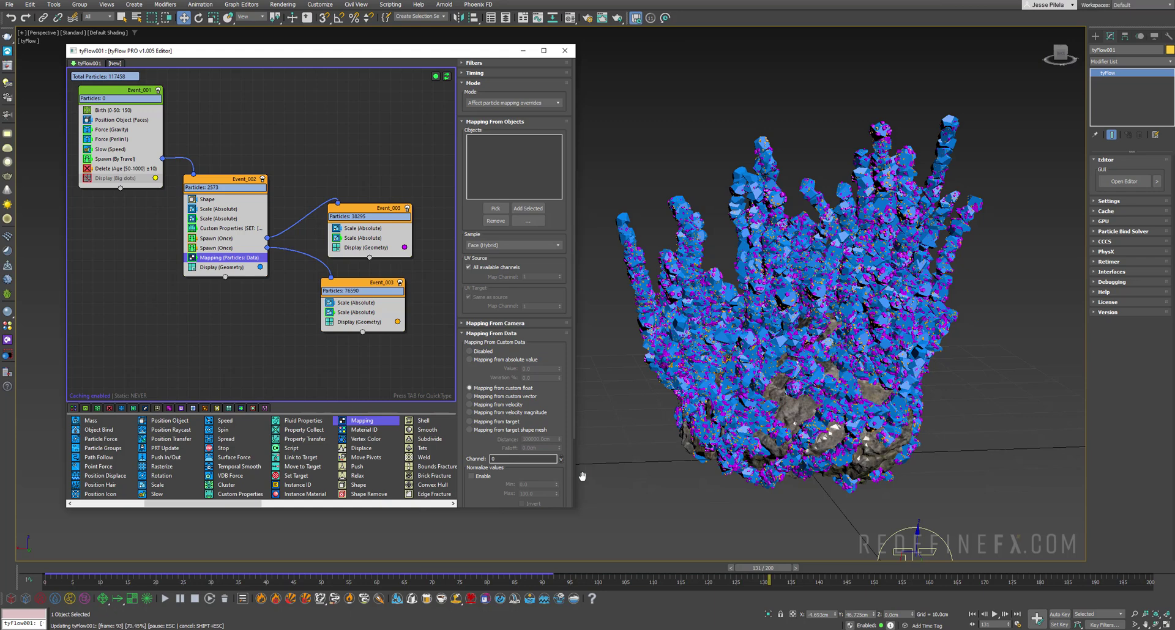
pyautogui.scroll(-3, 490, 428)
pyautogui.click(480, 395)
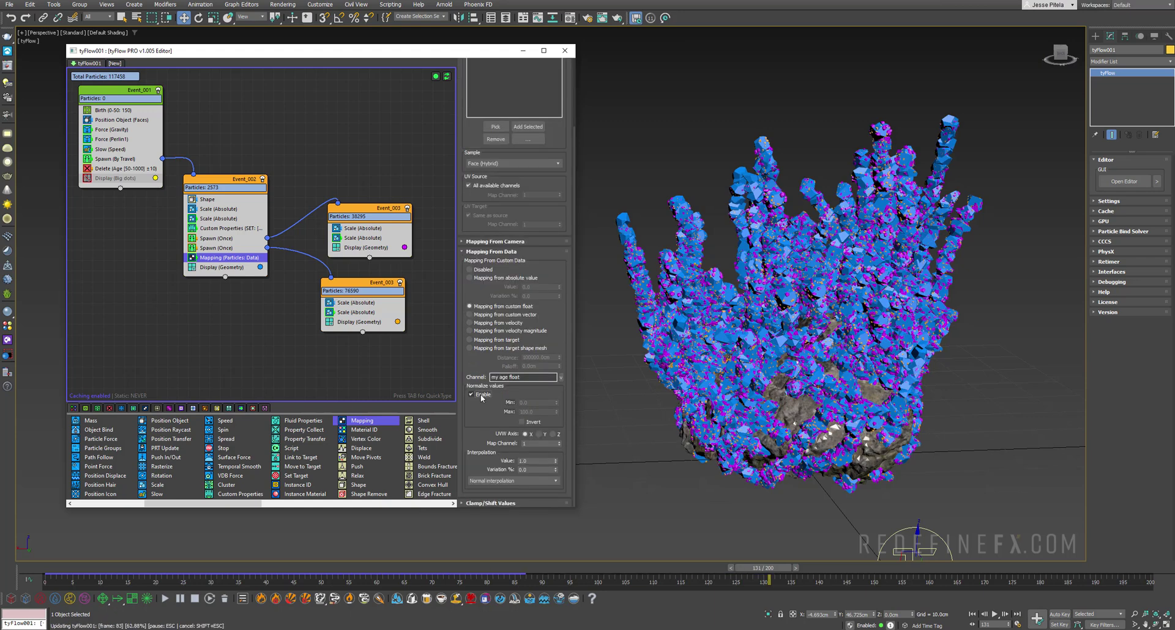
# Step: Set the Mapping operator's normalization range to a minimum of -1 and a maximum of 30
pyautogui.doubleClick(534, 403)
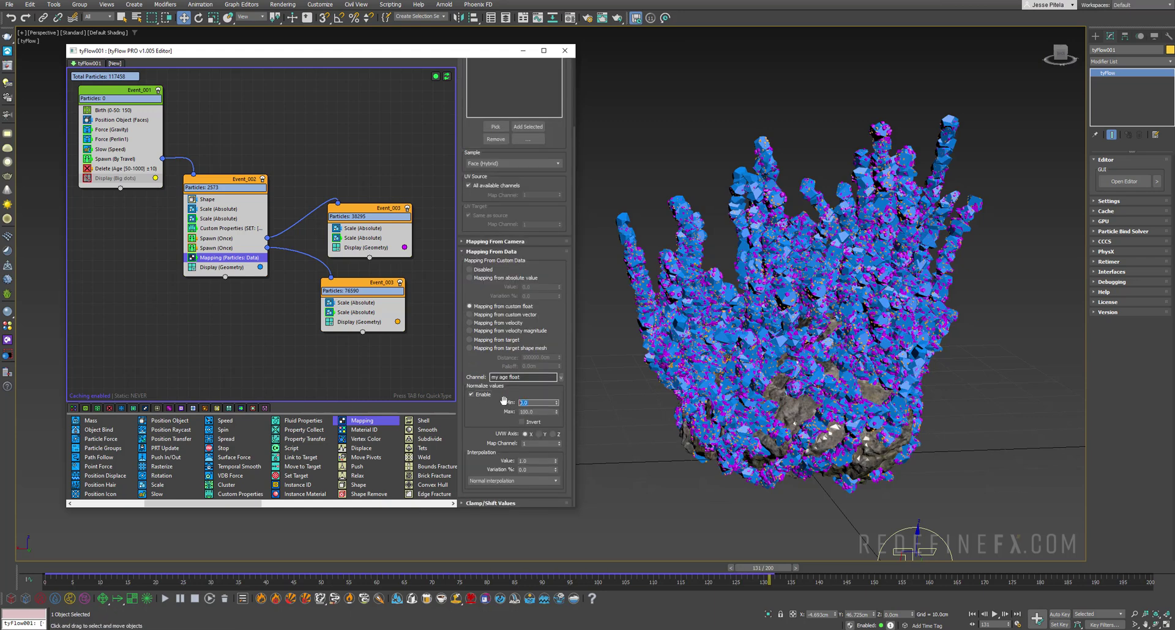
pyautogui.write('-1')
pyautogui.press('Return')
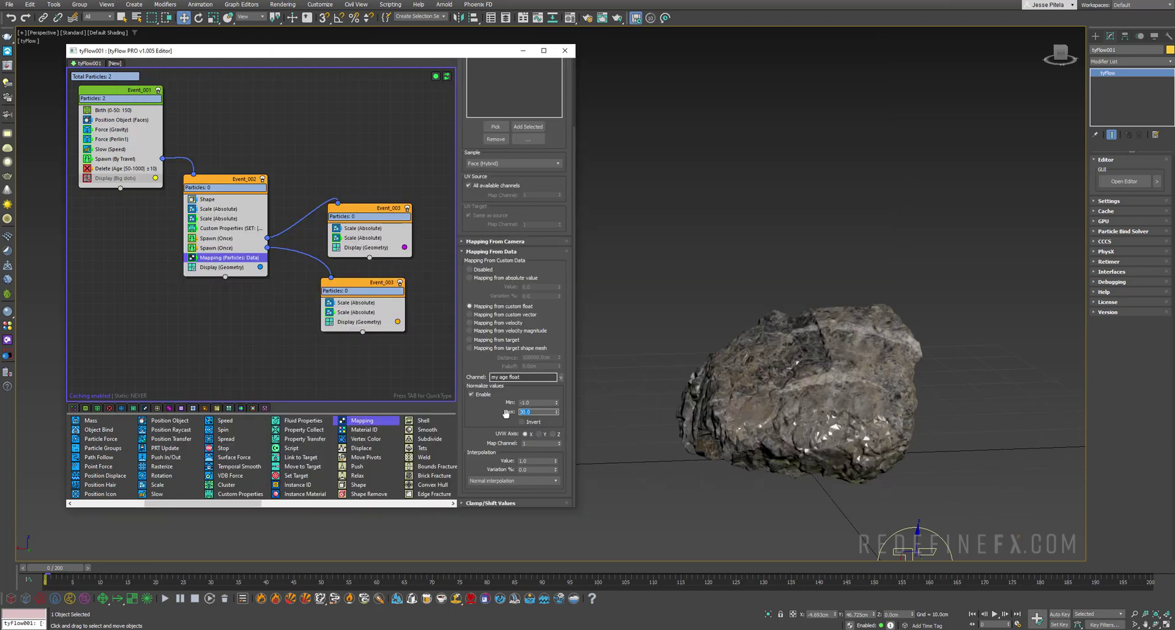
pyautogui.click(531, 415)
pyautogui.doubleClick(538, 402)
pyautogui.doubleClick(532, 414)
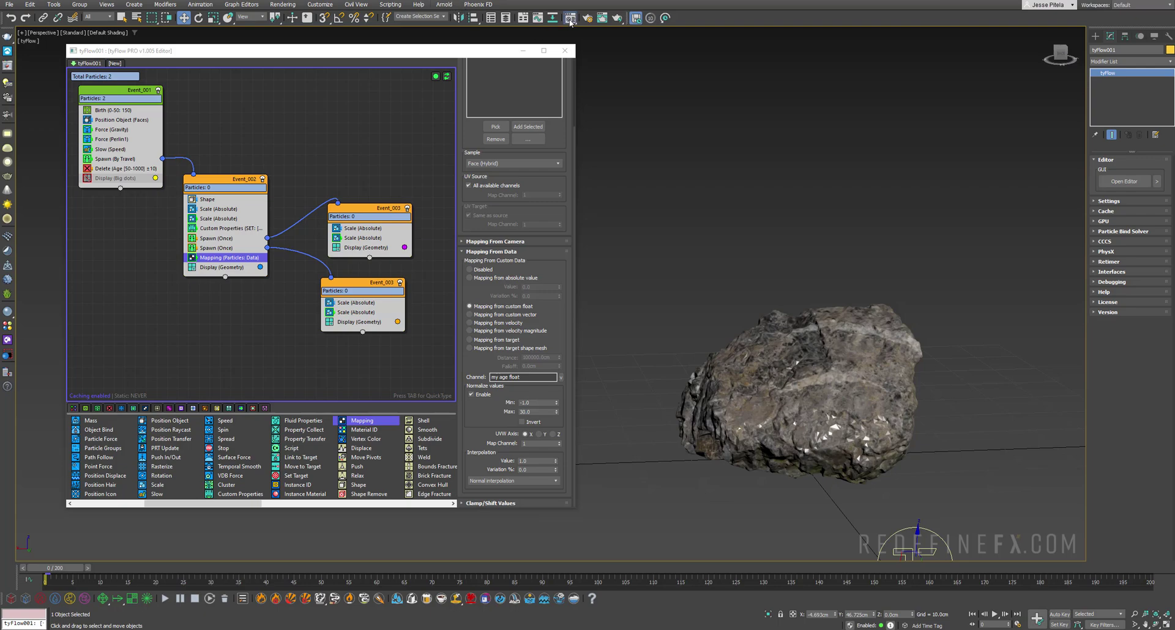
# Step: Convert the first Material Editor slot to a Multi/Sub-Object material with two sub-materials, discarding the old material
pyautogui.click(564, 22)
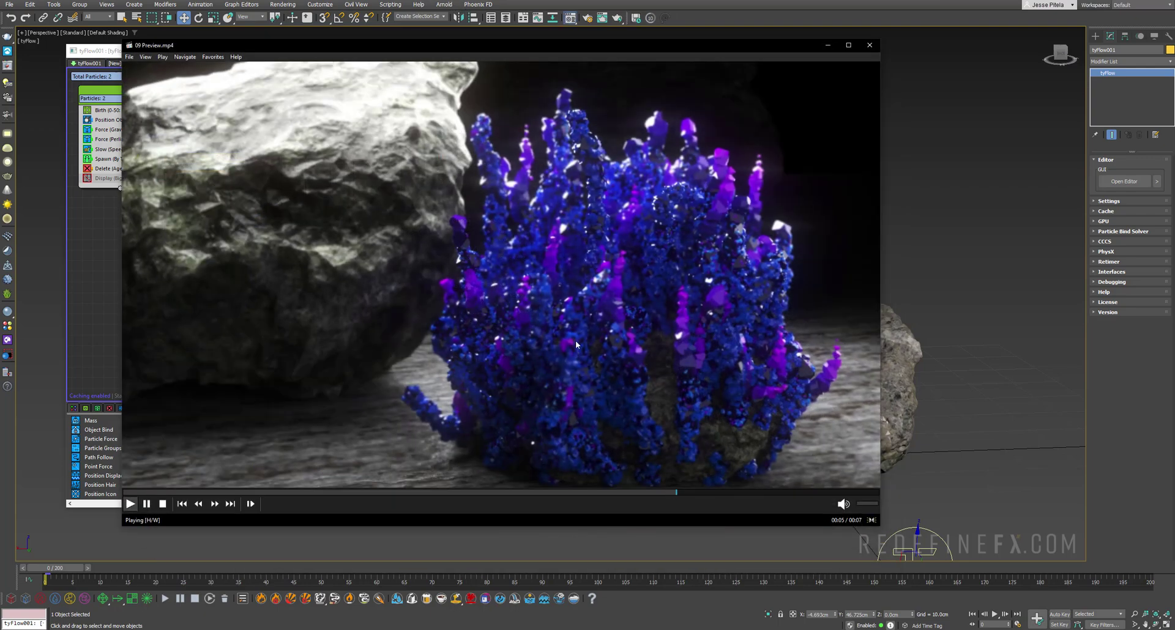
pyautogui.click(739, 243)
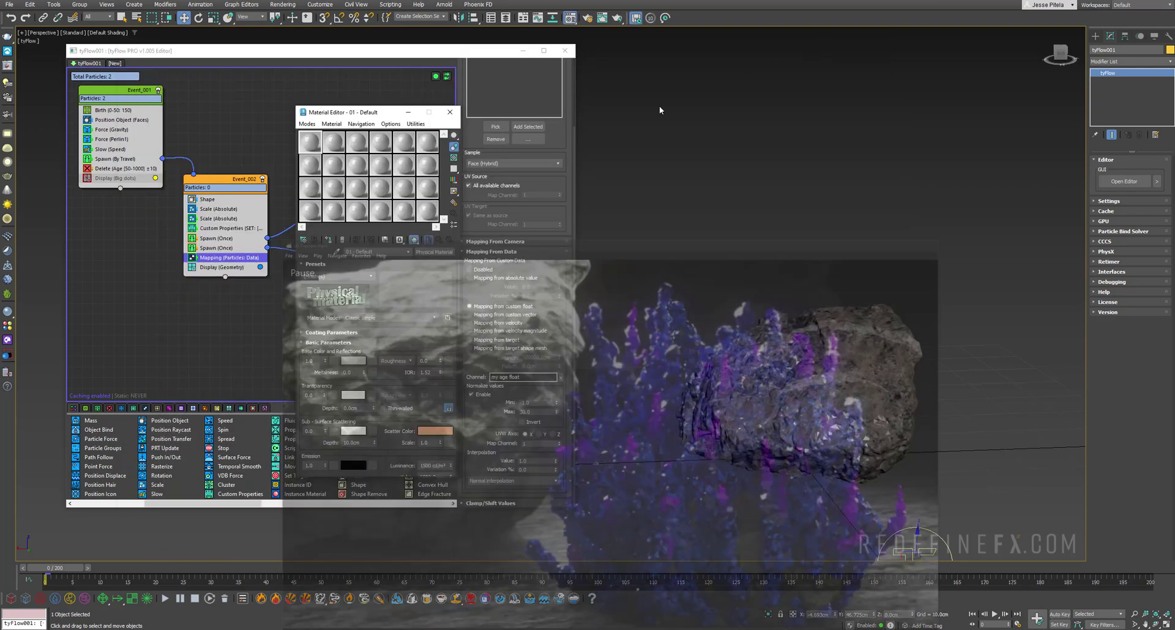
pyautogui.click(430, 252)
pyautogui.doubleClick(429, 312)
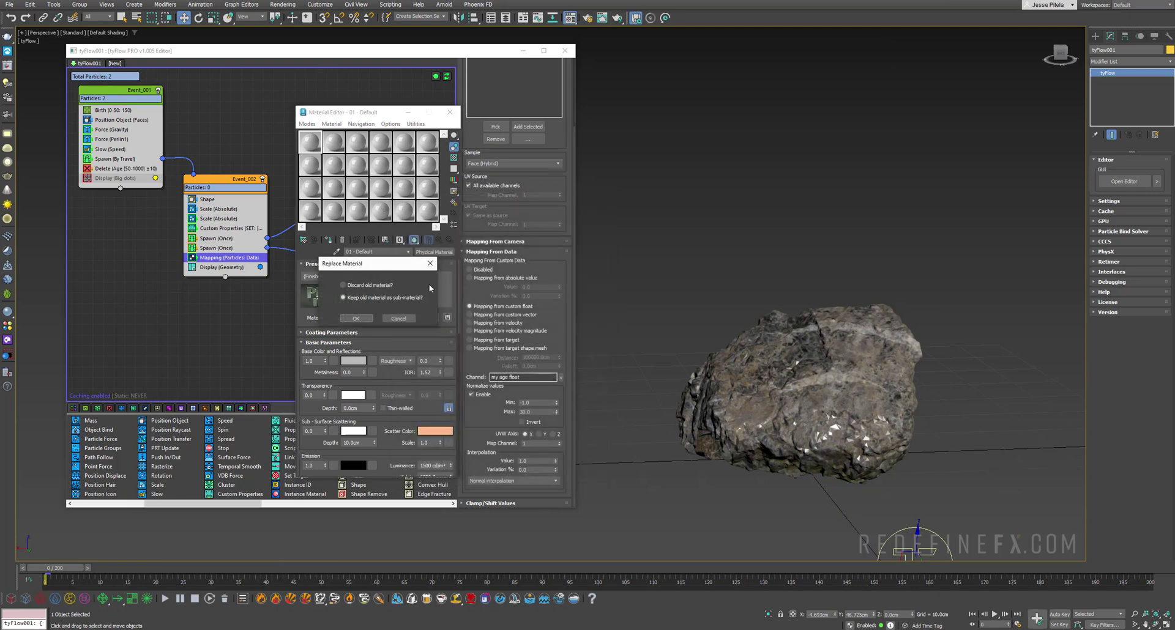
pyautogui.click(356, 318)
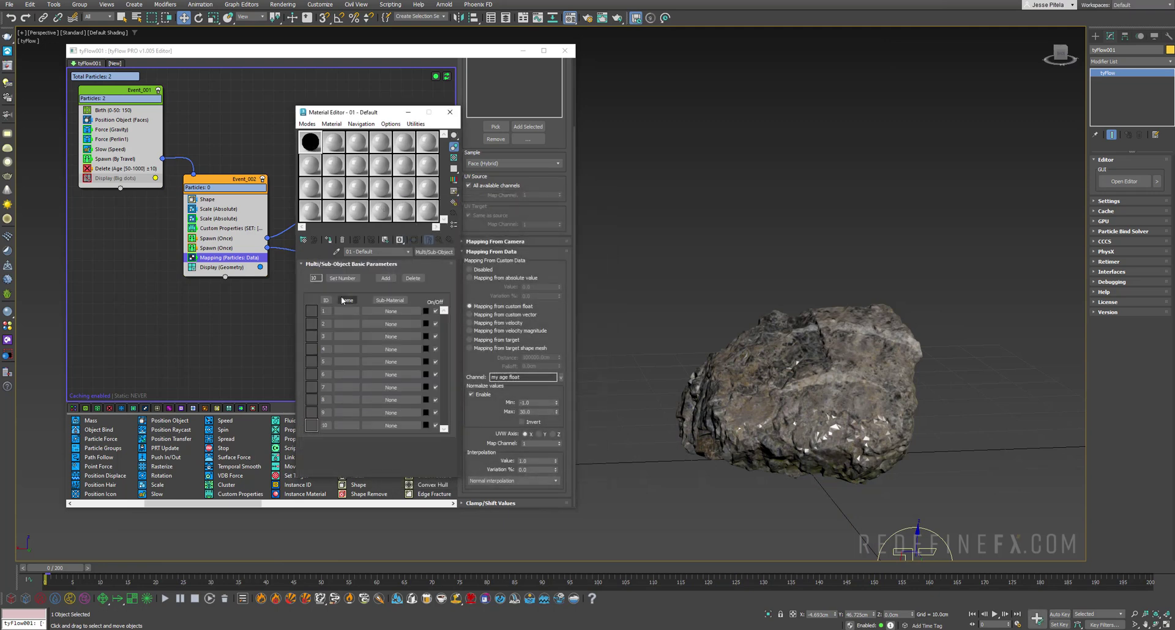
pyautogui.click(340, 278)
pyautogui.write('2')
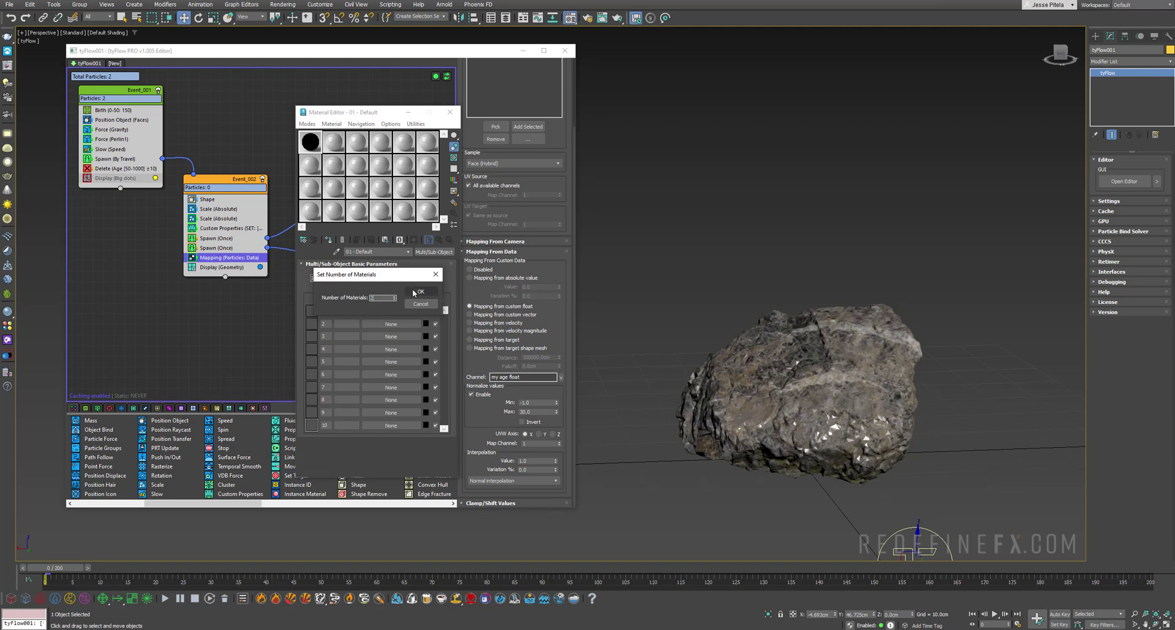
pyautogui.click(416, 291)
# Step: Assign a VRayMtl to sub-material 1 and give its diffuse a Gradient Ramp running from magenta through purple to near black
pyautogui.click(390, 311)
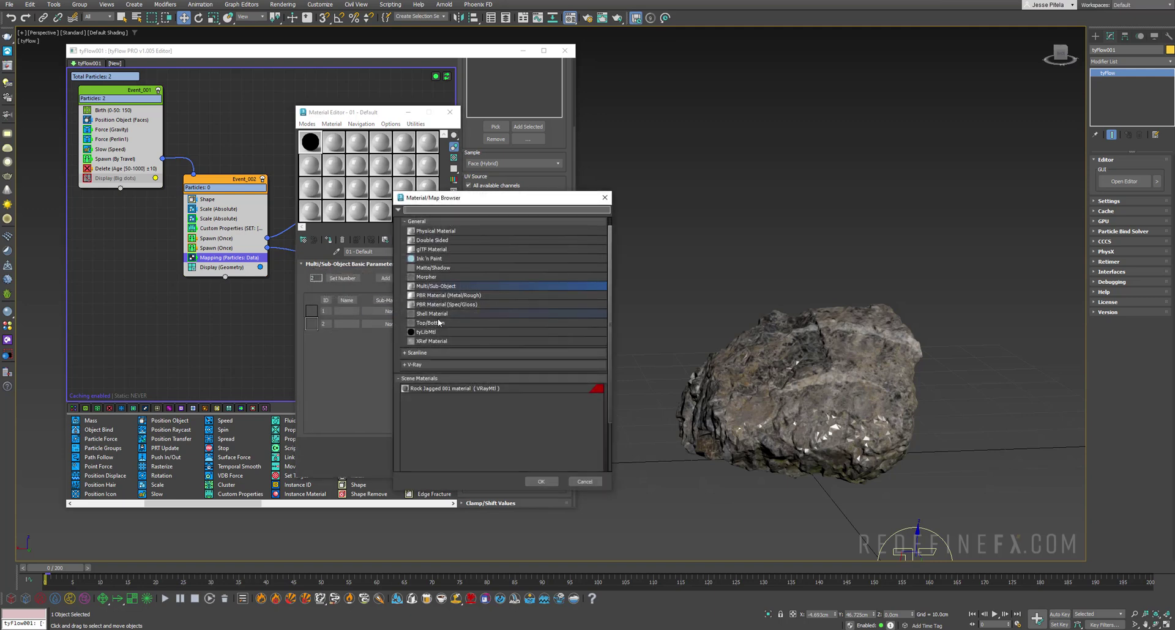
pyautogui.click(420, 365)
pyautogui.scroll(-3, 438, 362)
pyautogui.doubleClick(421, 438)
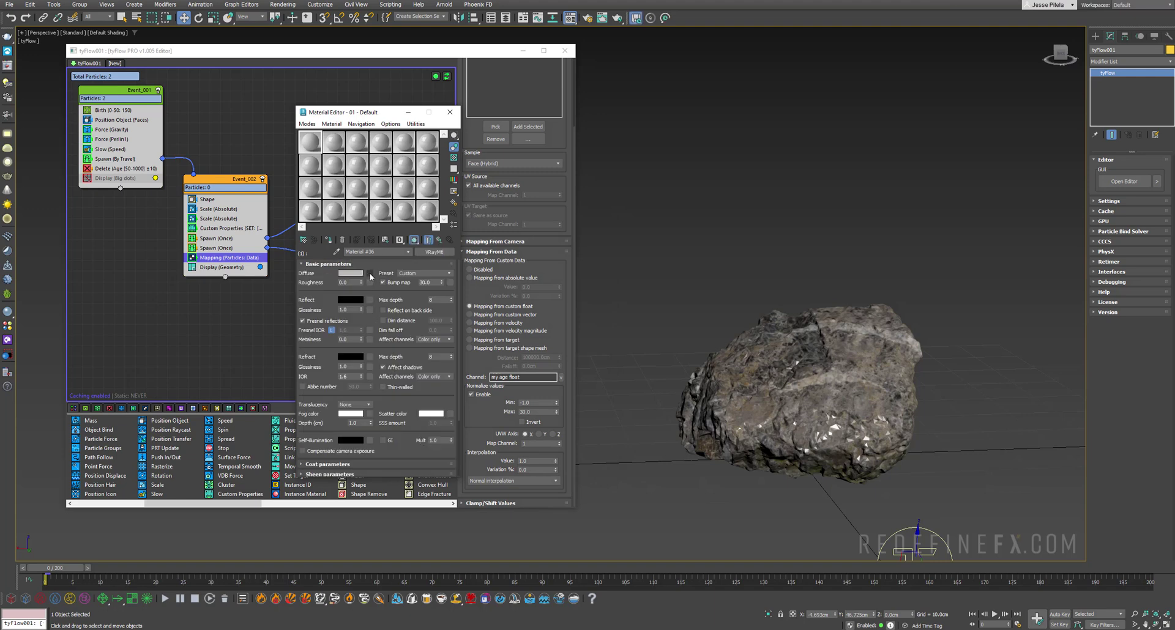
pyautogui.click(369, 273)
pyautogui.scroll(-5, 433, 391)
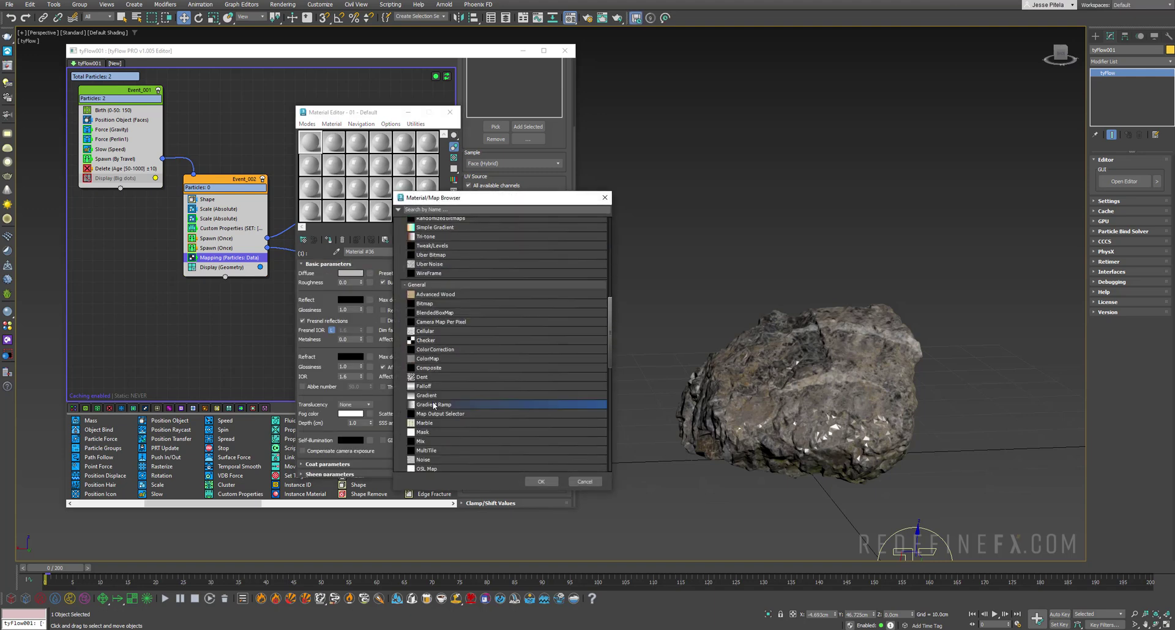
pyautogui.doubleClick(434, 405)
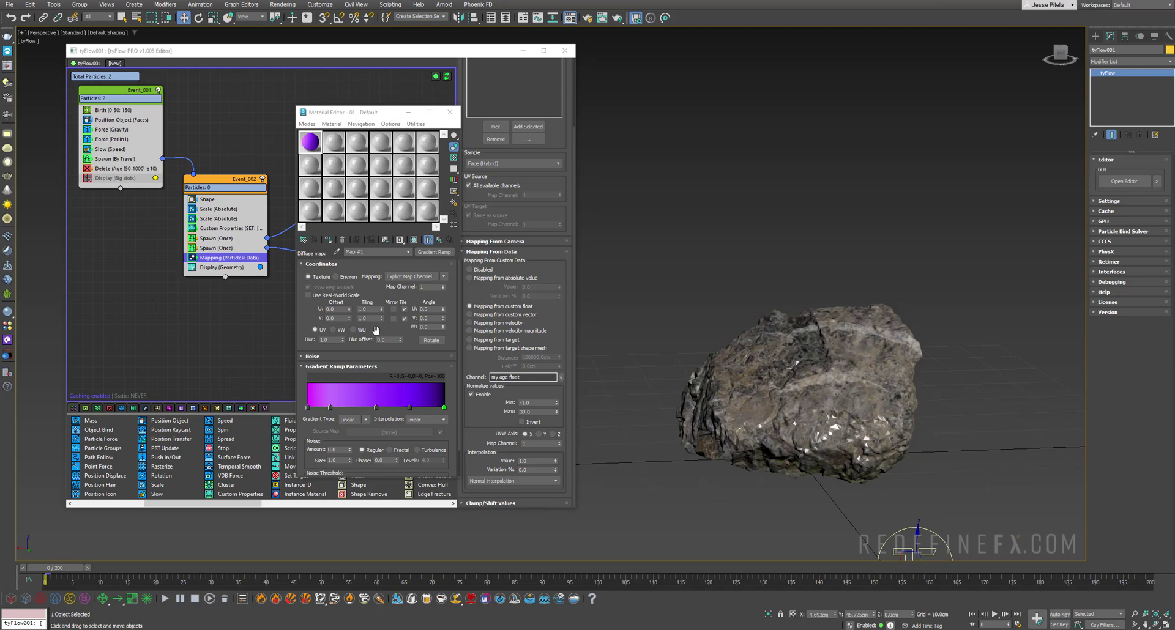
# Step: Set the purple VRayMtl's reflection colour to pure white and return to the parent Multi/Sub-Object material
pyautogui.click(439, 241)
pyautogui.click(350, 300)
pyautogui.moveTo(220, 206); pyautogui.dragTo(221, 279)
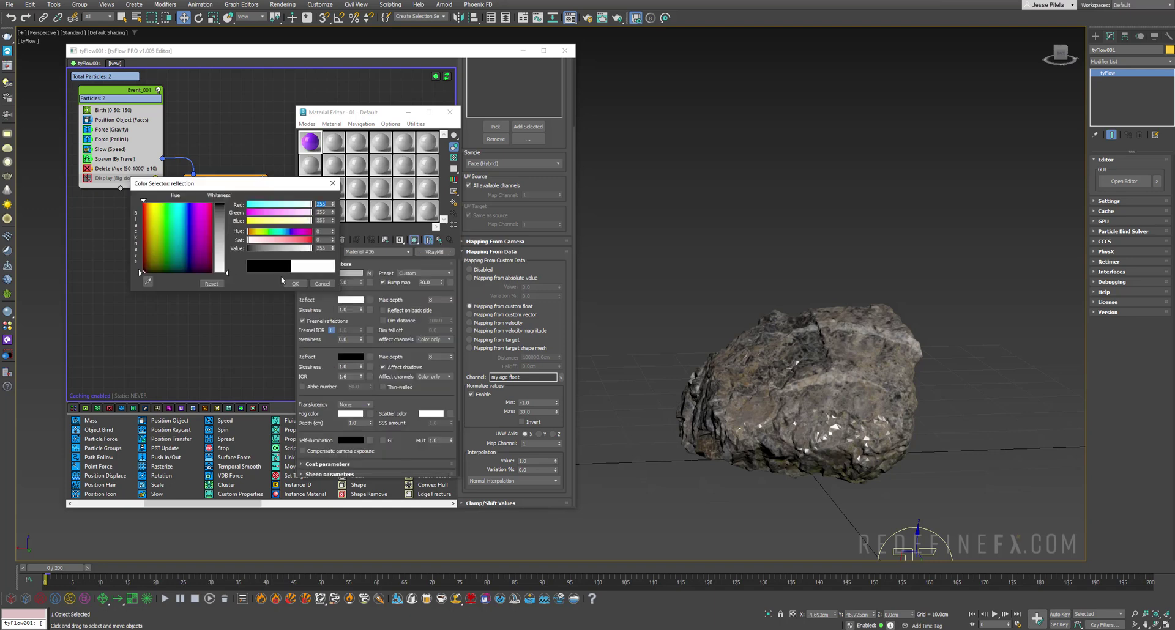
pyautogui.click(294, 284)
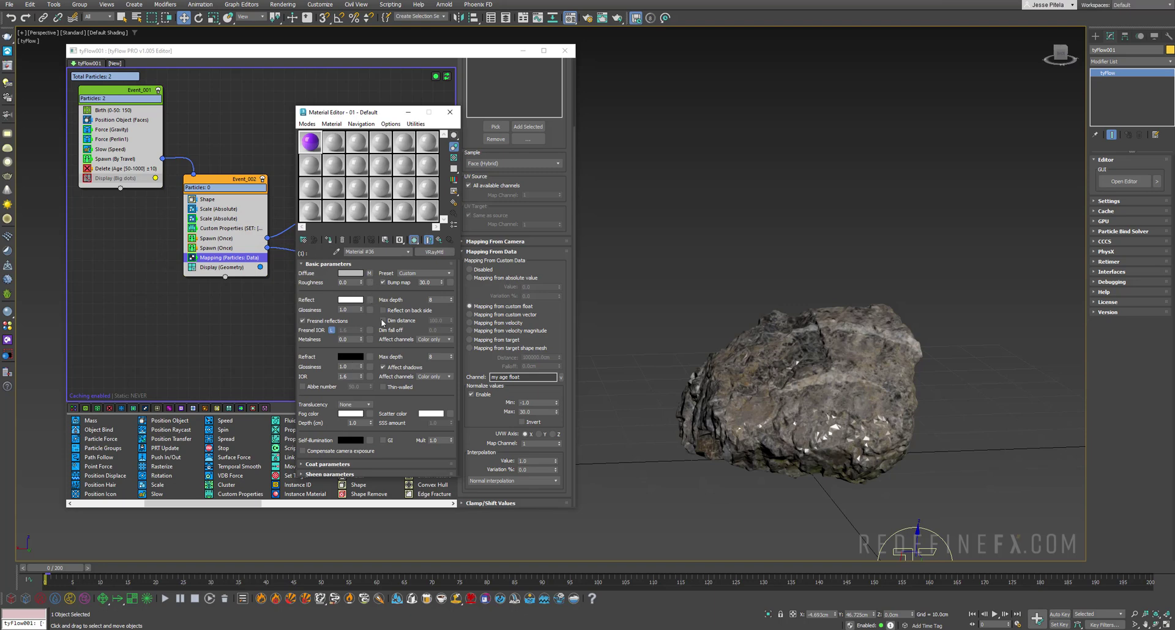
pyautogui.click(435, 251)
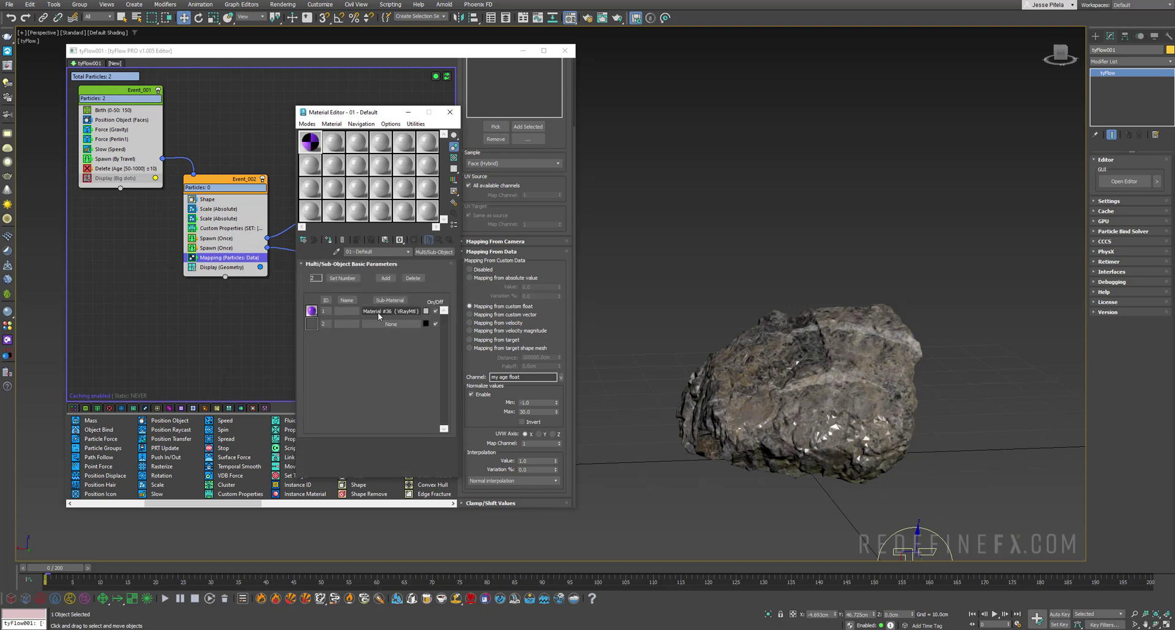
# Step: Assign a VRayMtl with a cyan-to-dark-blue Gradient Ramp diffuse to sub-material 2 and return to the parent material
pyautogui.click(382, 321)
pyautogui.doubleClick(428, 282)
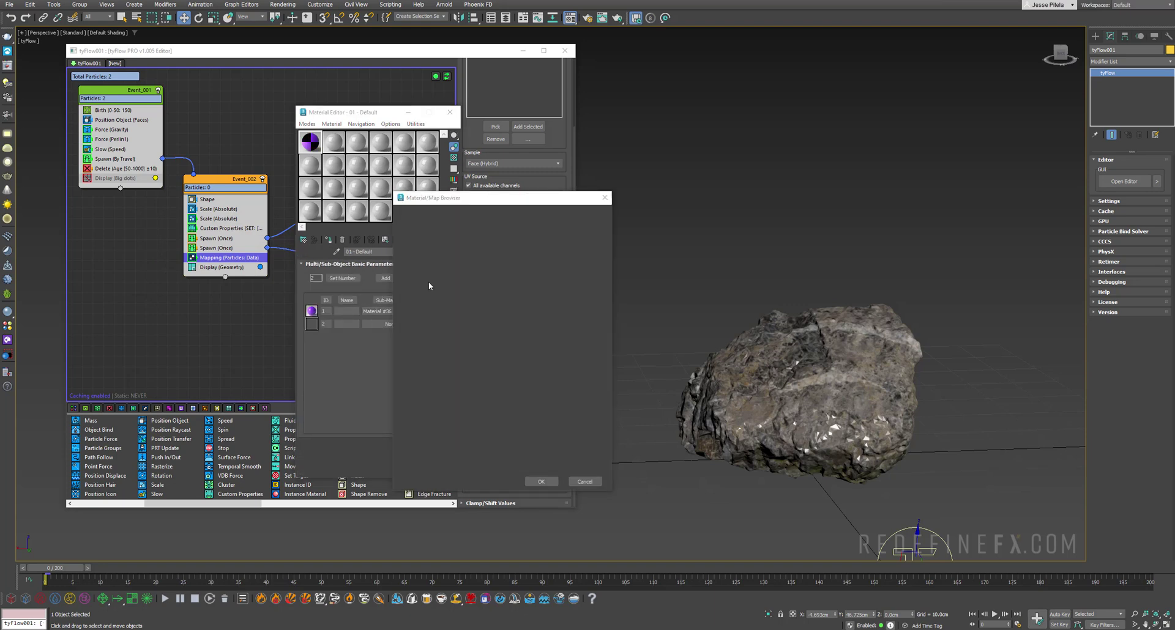
pyautogui.click(369, 282)
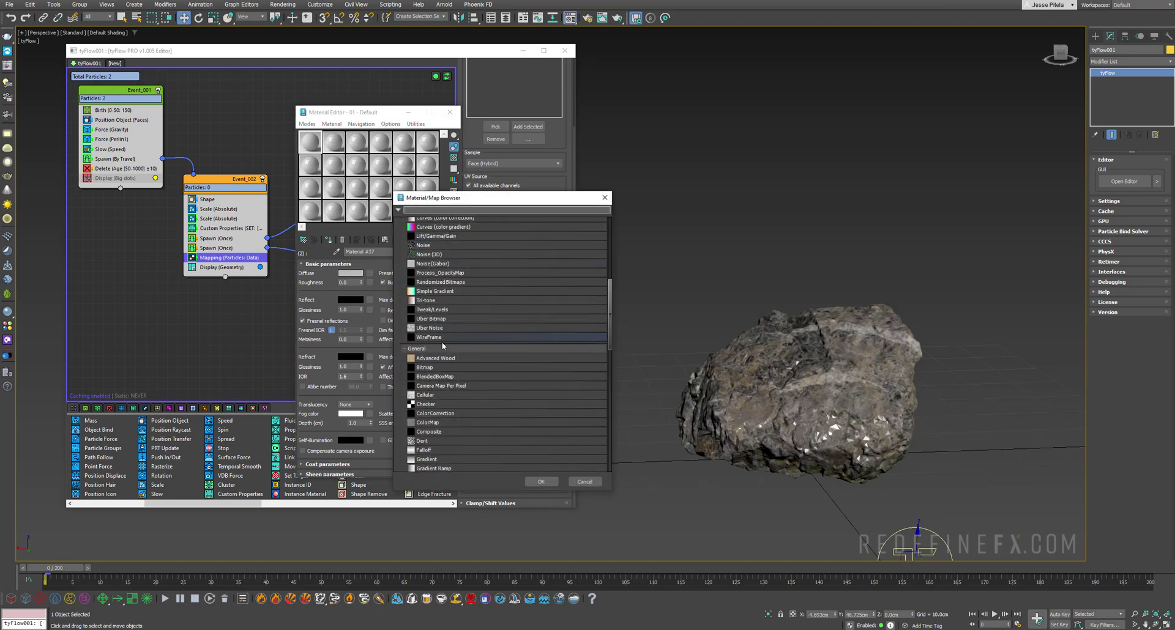
pyautogui.scroll(-1, 443, 408)
pyautogui.doubleClick(434, 446)
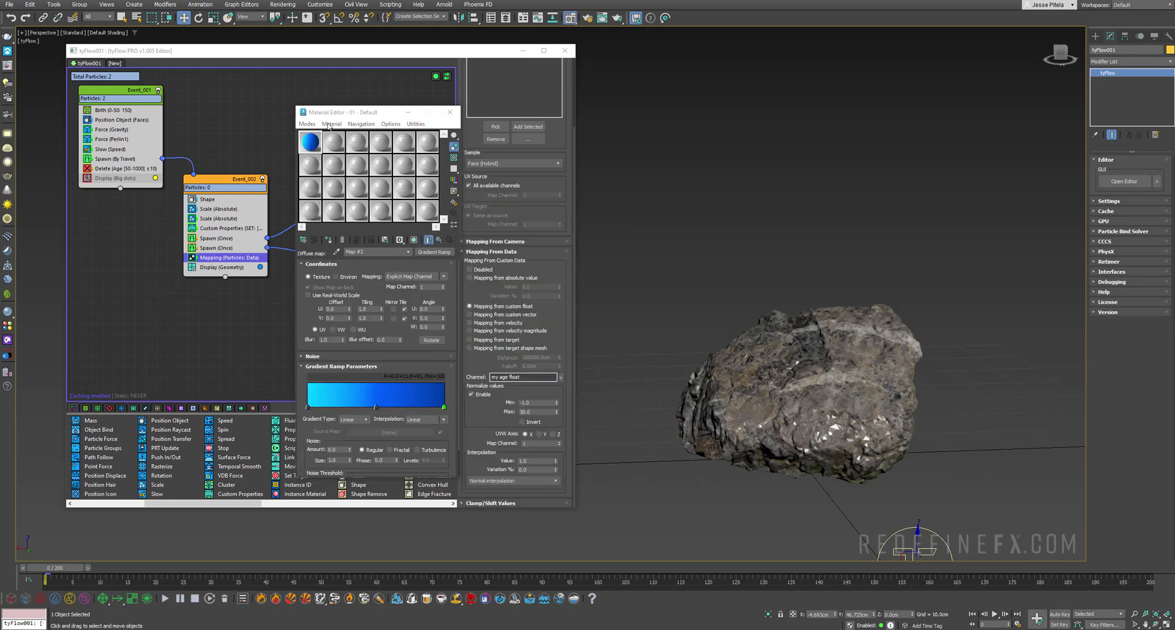
pyautogui.moveTo(338, 114); pyautogui.dragTo(349, 180)
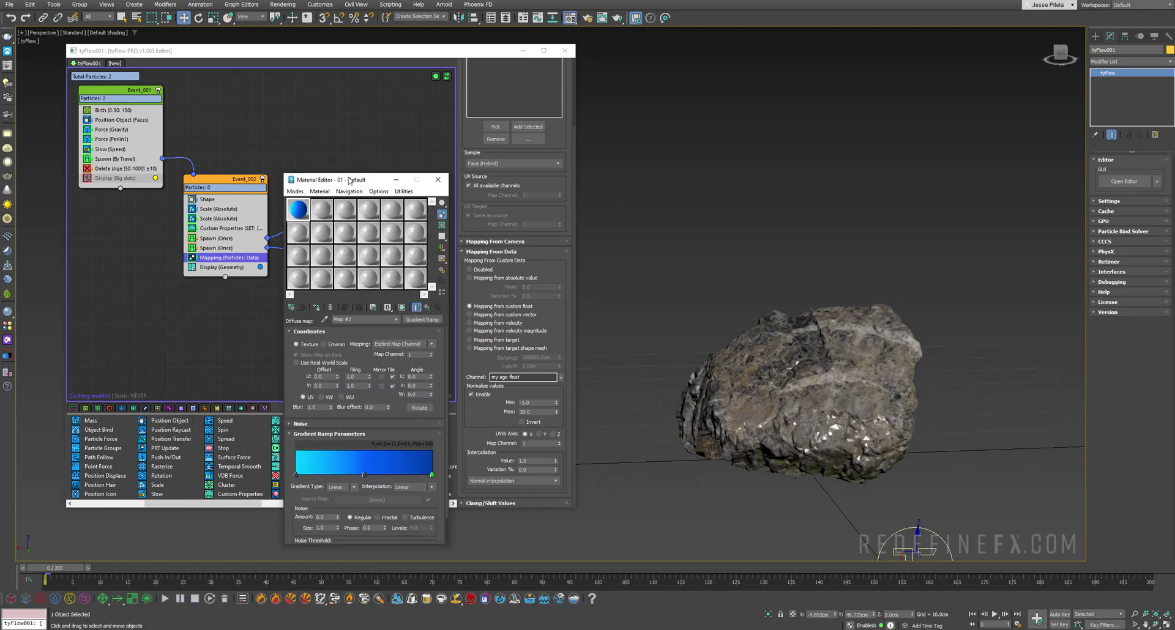
pyautogui.click(424, 310)
pyautogui.click(425, 309)
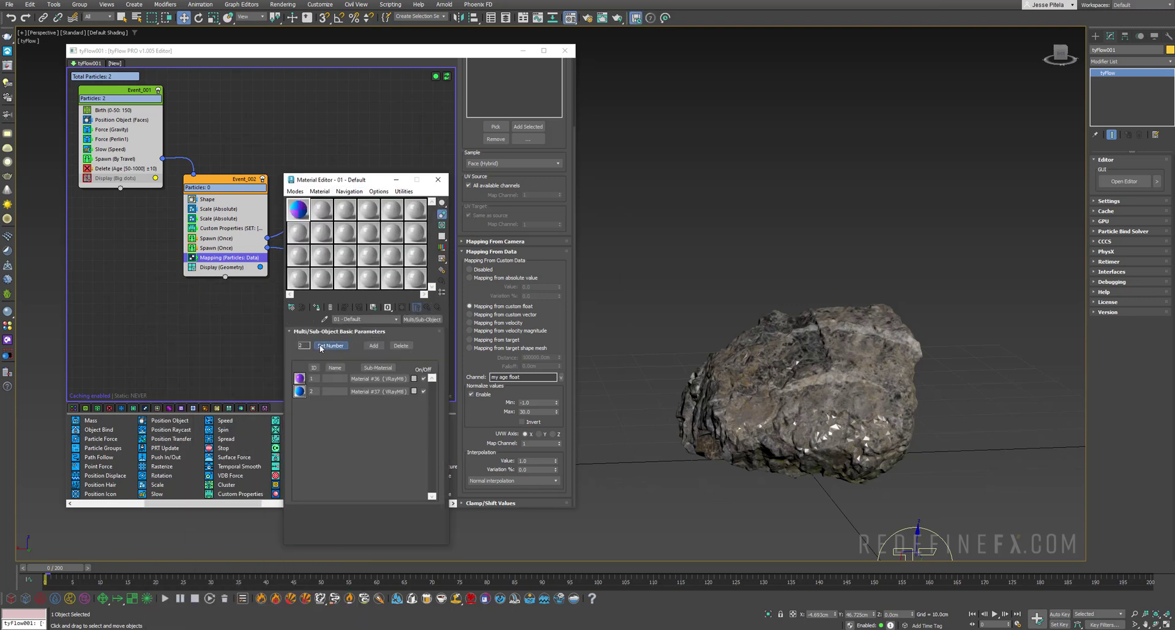
# Step: Add a third sub-material as a VRayMtl with a Gradient Ramp diffuse running from yellow to orange-red
pyautogui.click(373, 345)
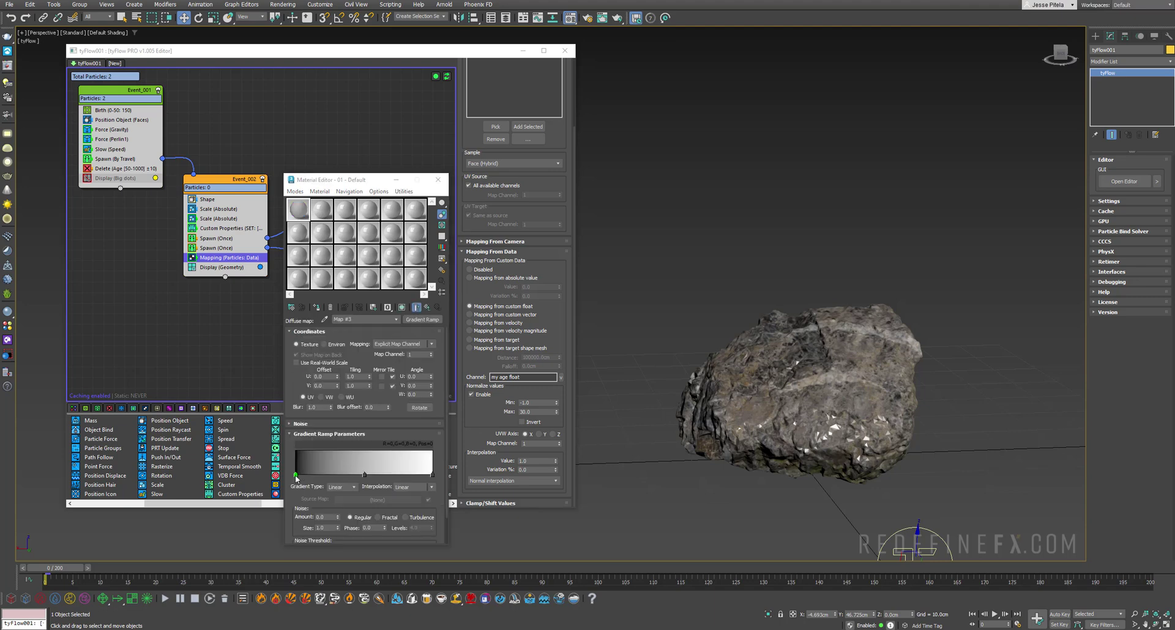
pyautogui.doubleClick(296, 475)
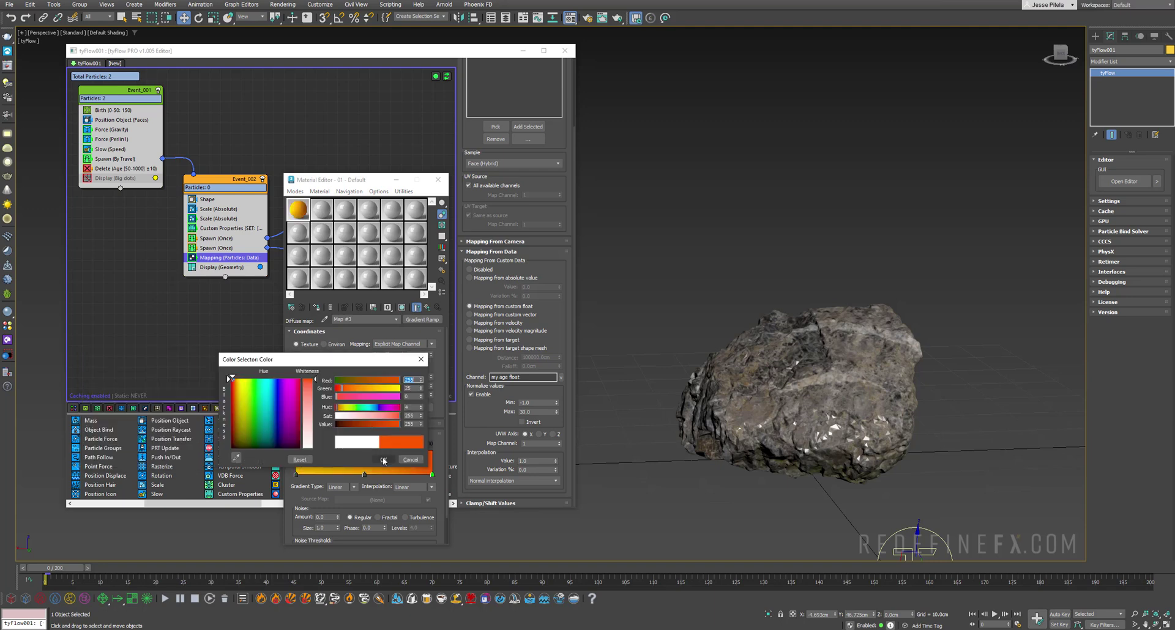
pyautogui.click(387, 450)
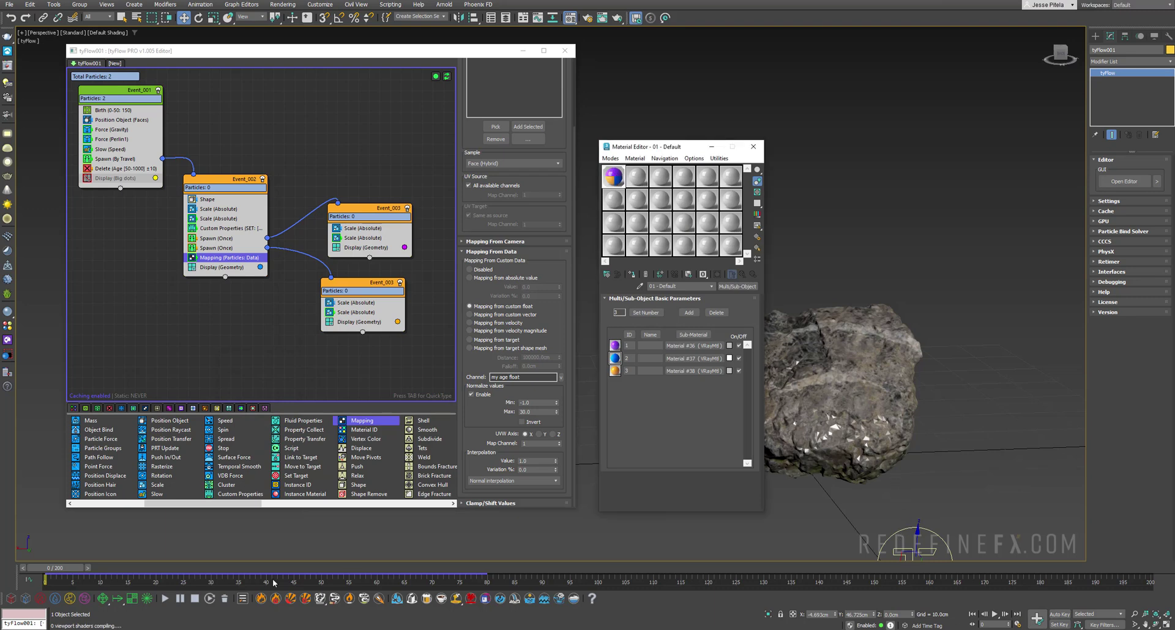
# Step: Scrub the animation through frames 47 and 60 and back to frame 24, moving the Material Editor aside, to check the trail colours
pyautogui.moveTo(61, 569); pyautogui.dragTo(283, 569)
pyautogui.moveTo(249, 608); pyautogui.dragTo(312, 610)
pyautogui.press('w')
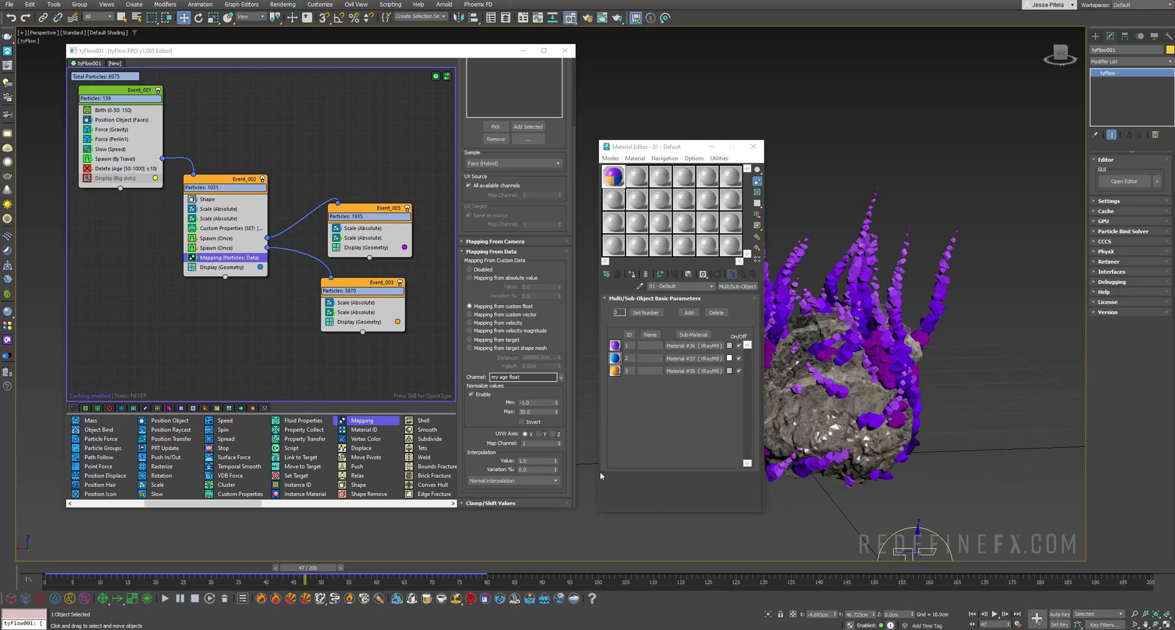
pyautogui.moveTo(309, 563); pyautogui.dragTo(378, 564)
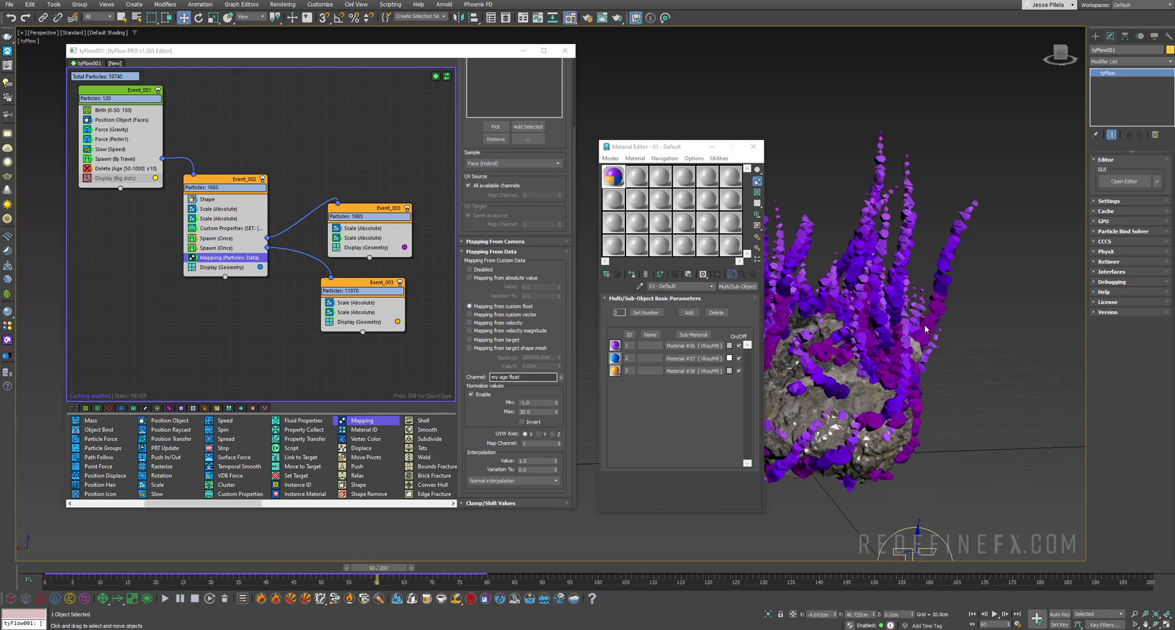
pyautogui.moveTo(651, 150); pyautogui.dragTo(596, 145)
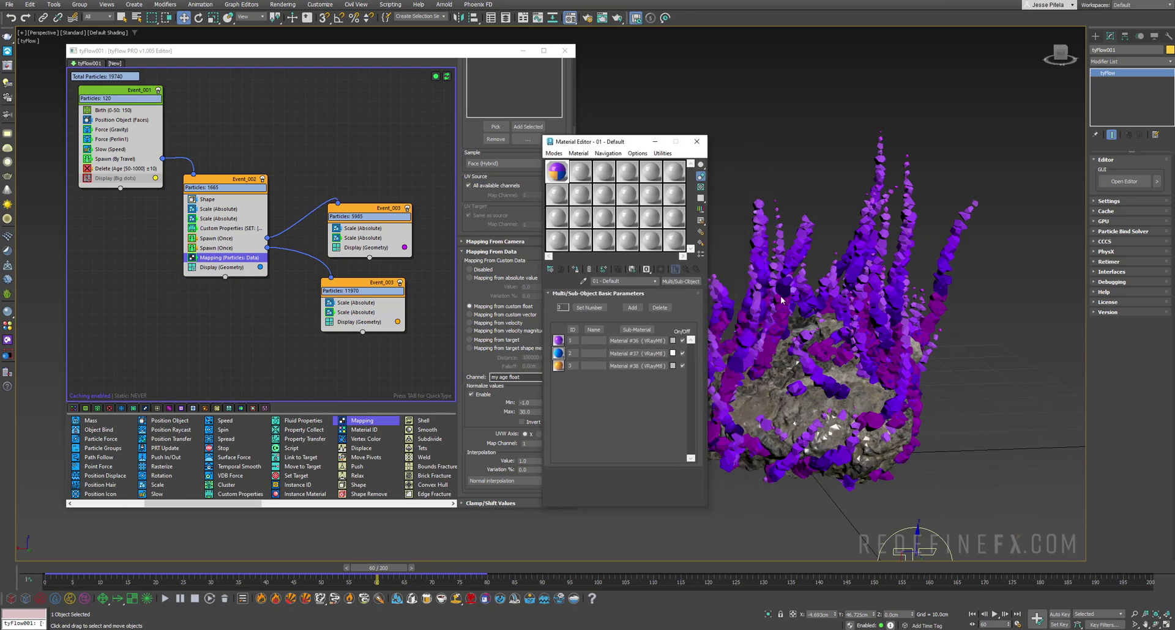
pyautogui.moveTo(393, 571); pyautogui.dragTo(436, 568)
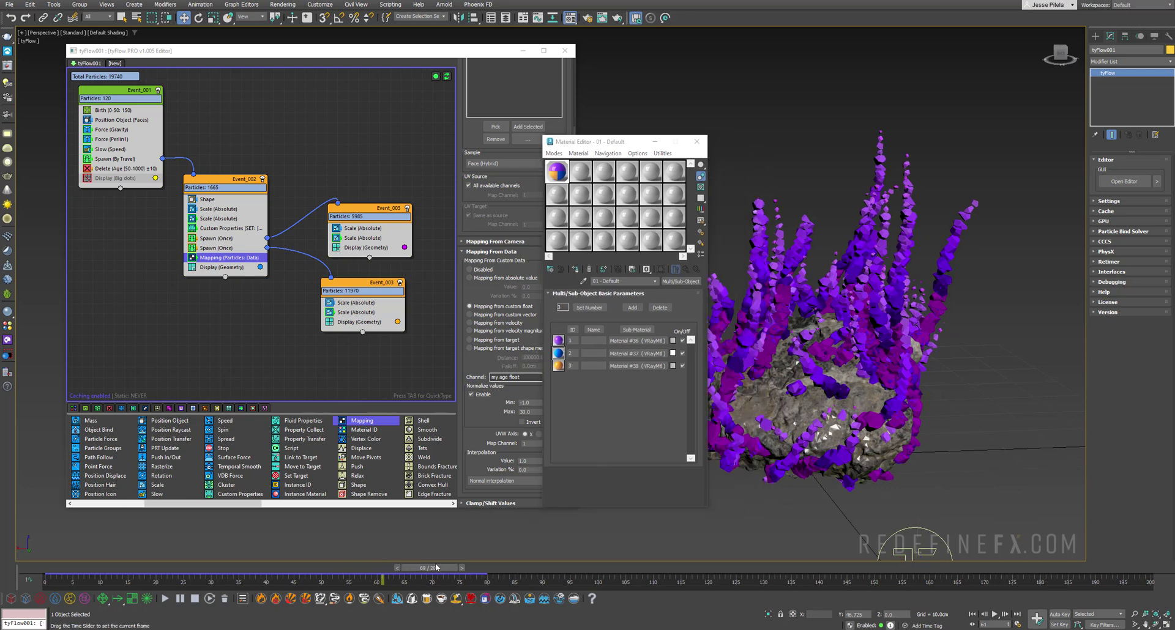
pyautogui.moveTo(283, 571); pyautogui.dragTo(177, 570)
pyautogui.moveTo(599, 141); pyautogui.dragTo(680, 133)
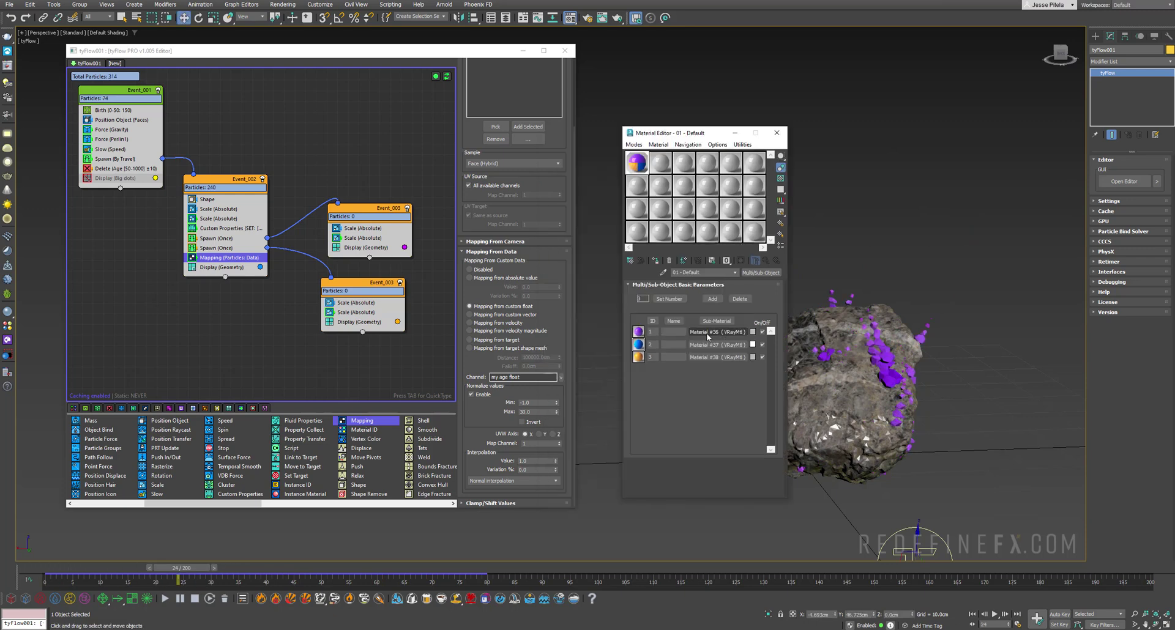
# Step: Copy Event_002's Custom Properties and Mapping operators into both Event_003 events, shifting the lower event to make room
pyautogui.click(522, 444)
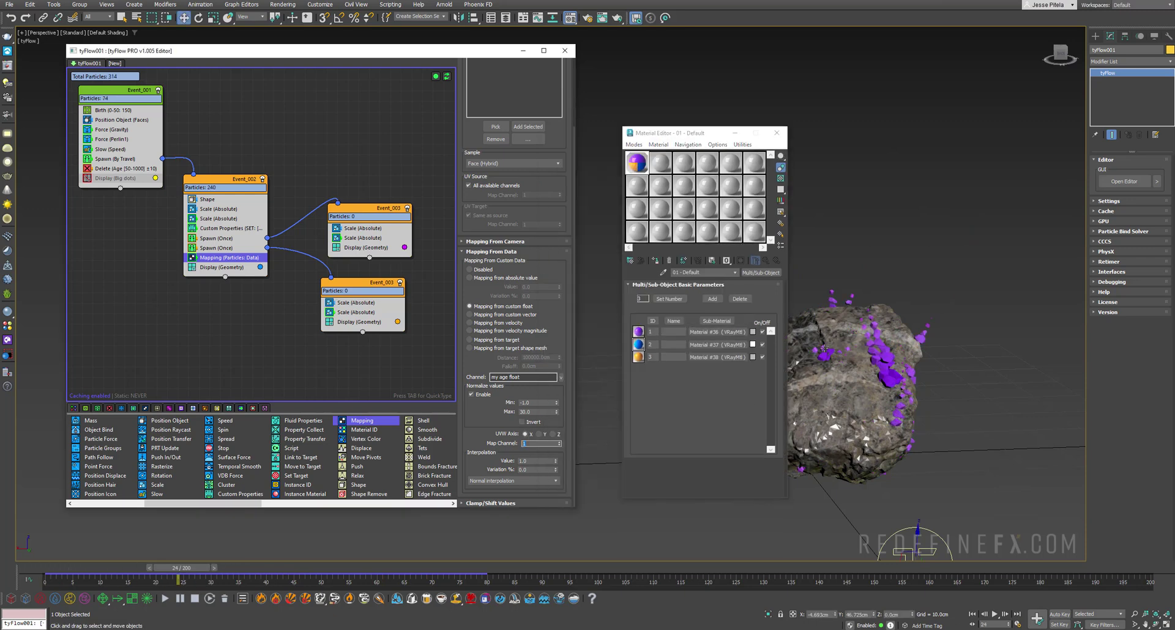
pyautogui.click(529, 444)
pyautogui.click(194, 228)
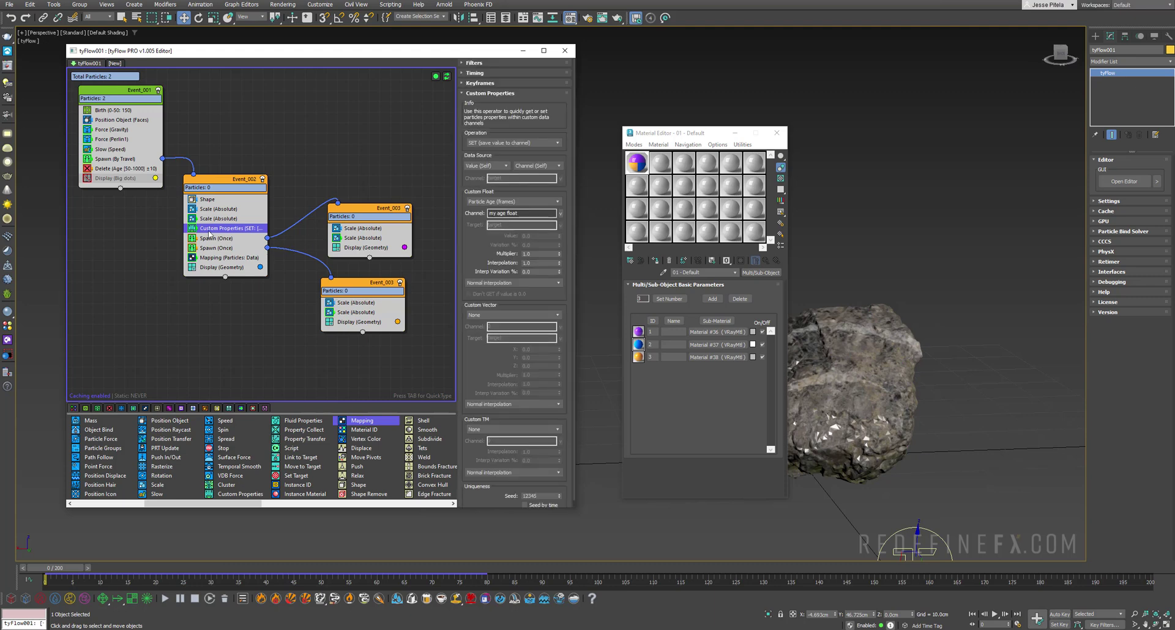
pyautogui.moveTo(206, 232); pyautogui.dragTo(361, 231)
pyautogui.moveTo(233, 233); pyautogui.dragTo(335, 304)
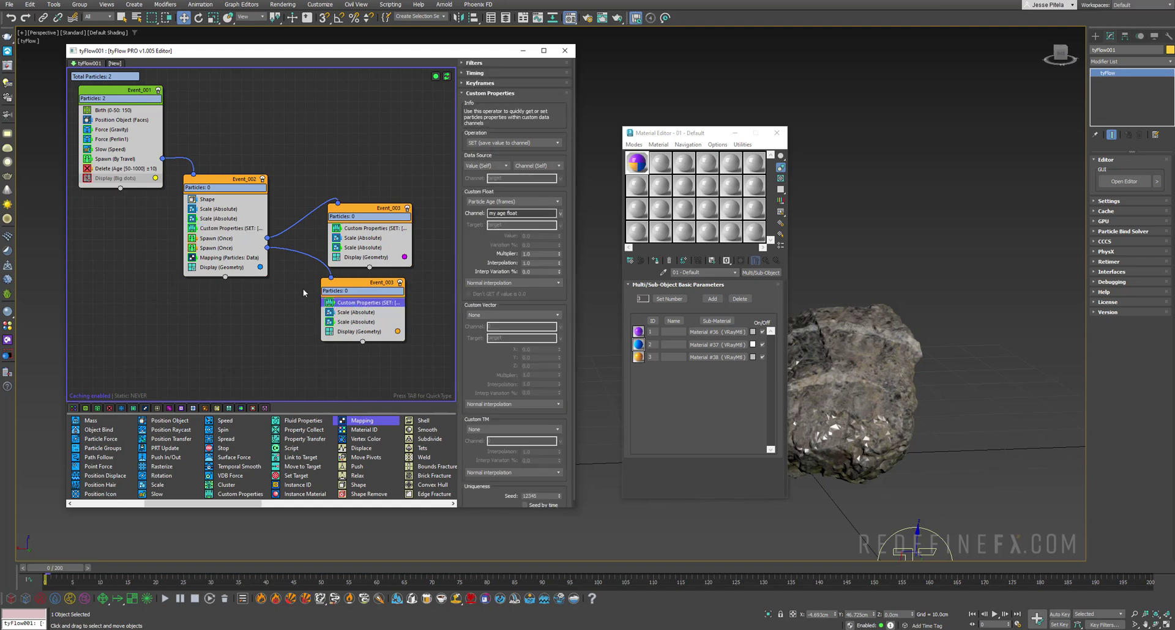
pyautogui.click(219, 259)
pyautogui.moveTo(219, 262); pyautogui.dragTo(354, 333)
pyautogui.moveTo(352, 281); pyautogui.dragTo(335, 290)
# Step: Set the Mapping operator's map channel to 2 in the upper Event_003 and to 3 in the lower Event_003
pyautogui.click(378, 258)
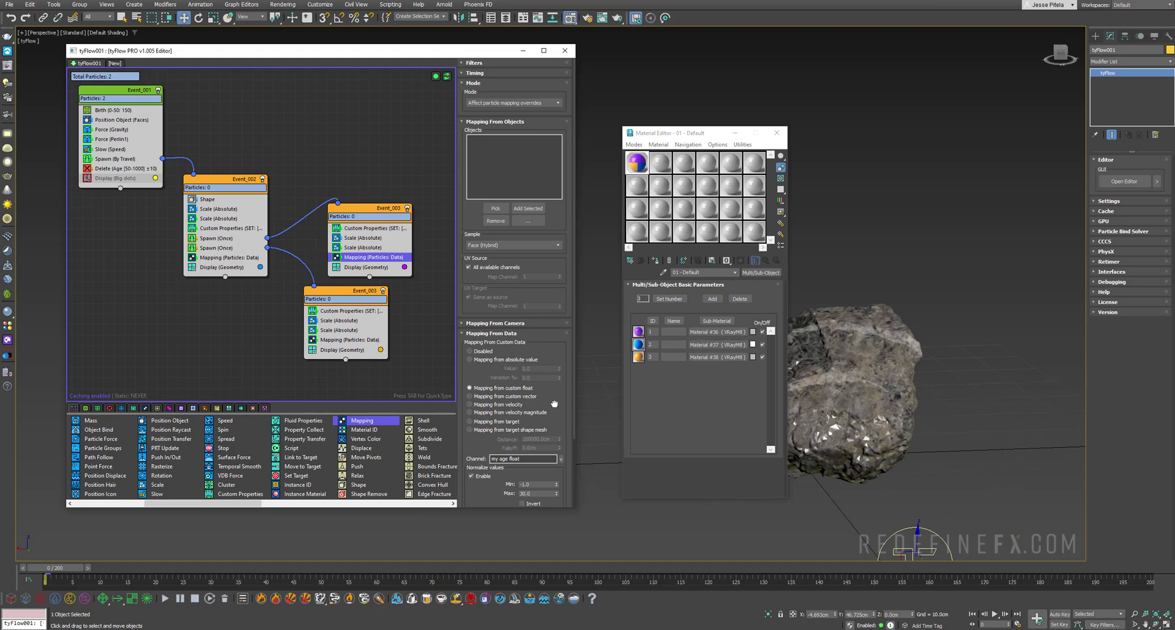
pyautogui.scroll(-3, 525, 355)
pyautogui.click(524, 444)
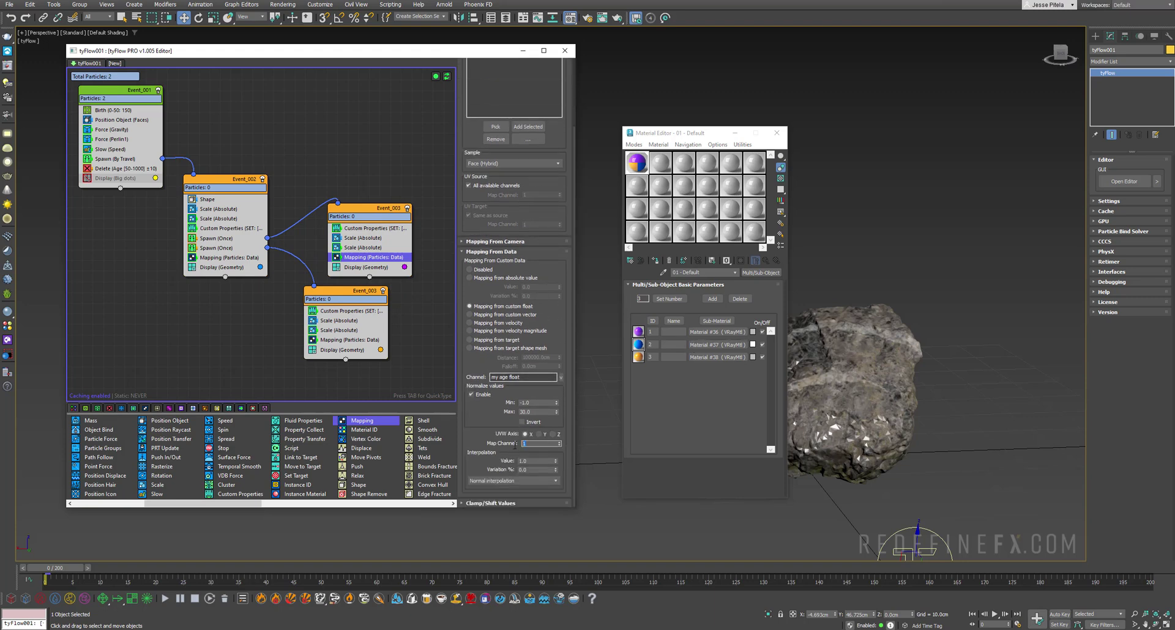
pyautogui.click(334, 339)
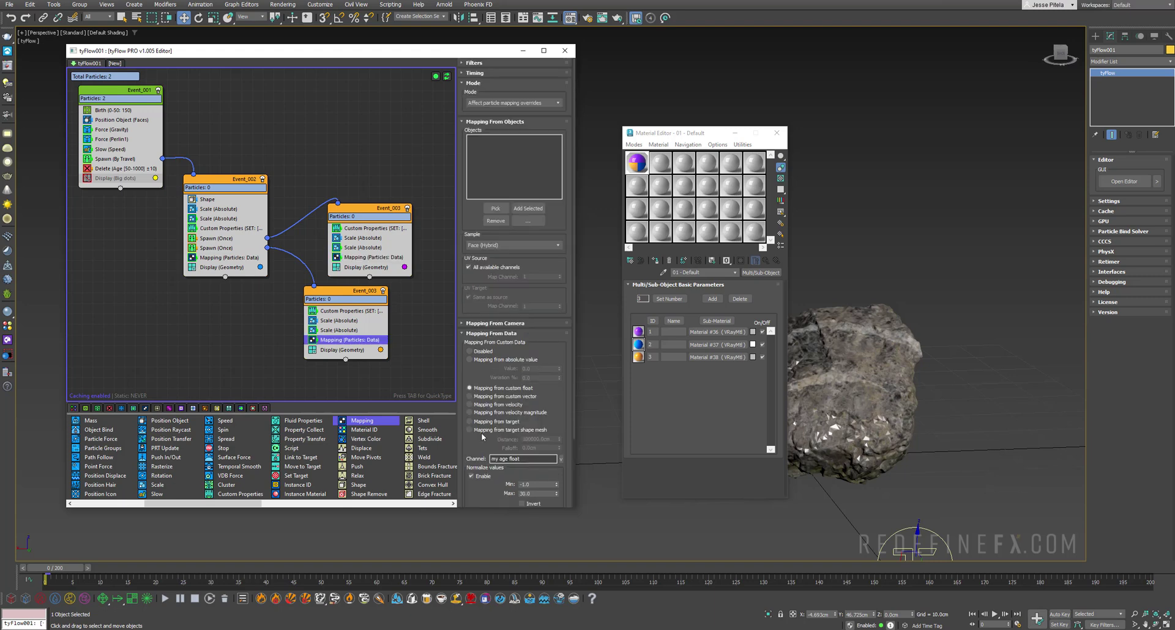
pyautogui.click(524, 443)
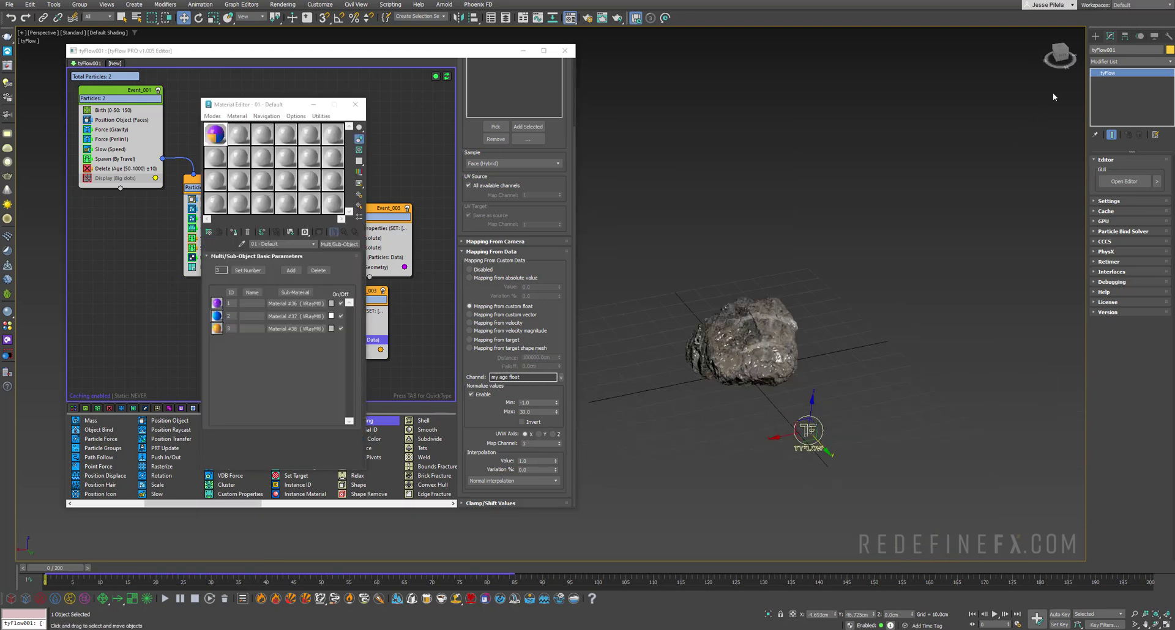
# Step: Create a plane VRayLight above the rock and set its multiplier to 2.5
pyautogui.click(1095, 36)
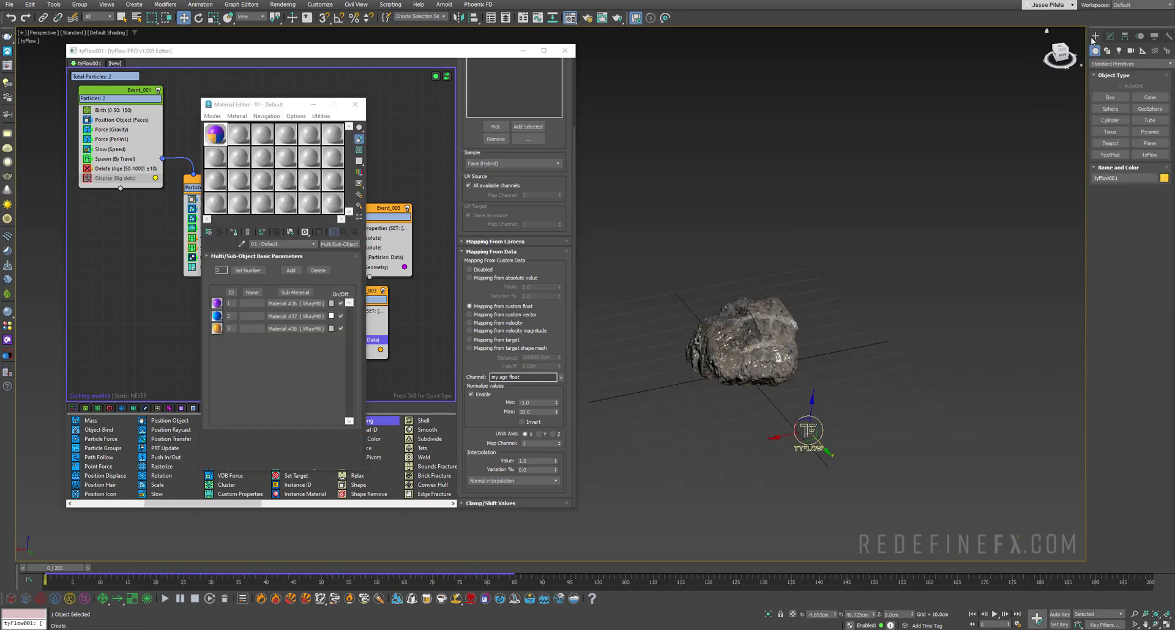
pyautogui.click(1119, 52)
pyautogui.click(1110, 97)
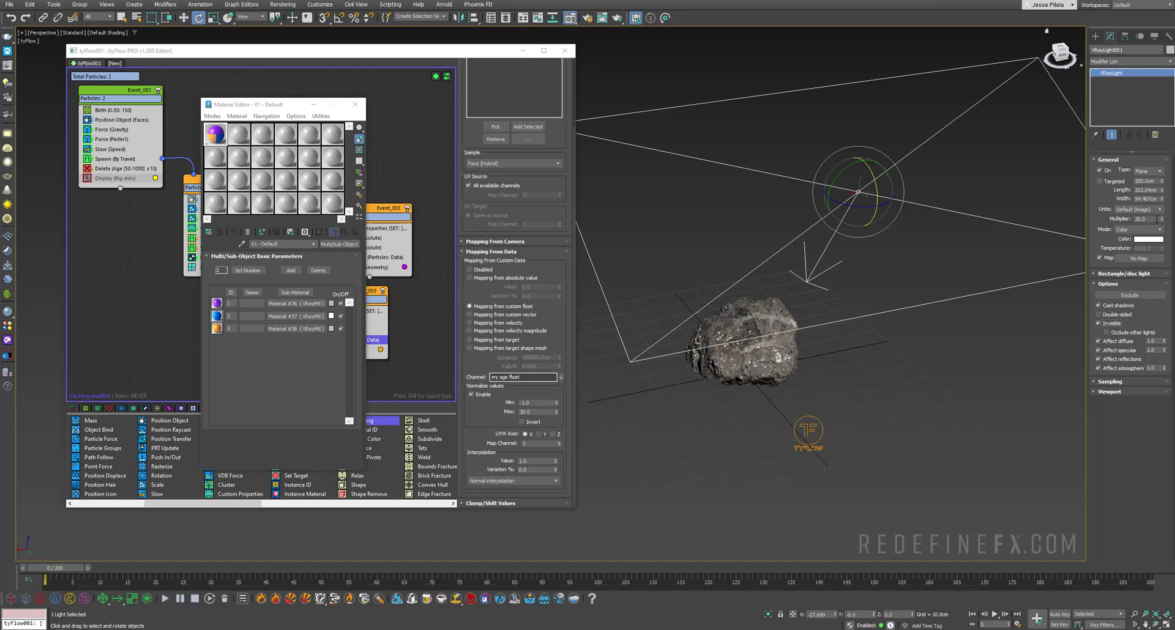
pyautogui.doubleClick(1153, 219)
# Step: Run a test render of the rock at frame 47 in the V-Ray Frame Buffer and stop it
pyautogui.moveTo(812, 313); pyautogui.dragTo(789, 272, button='middle')
pyautogui.rightClick(825, 335)
pyautogui.click(848, 468)
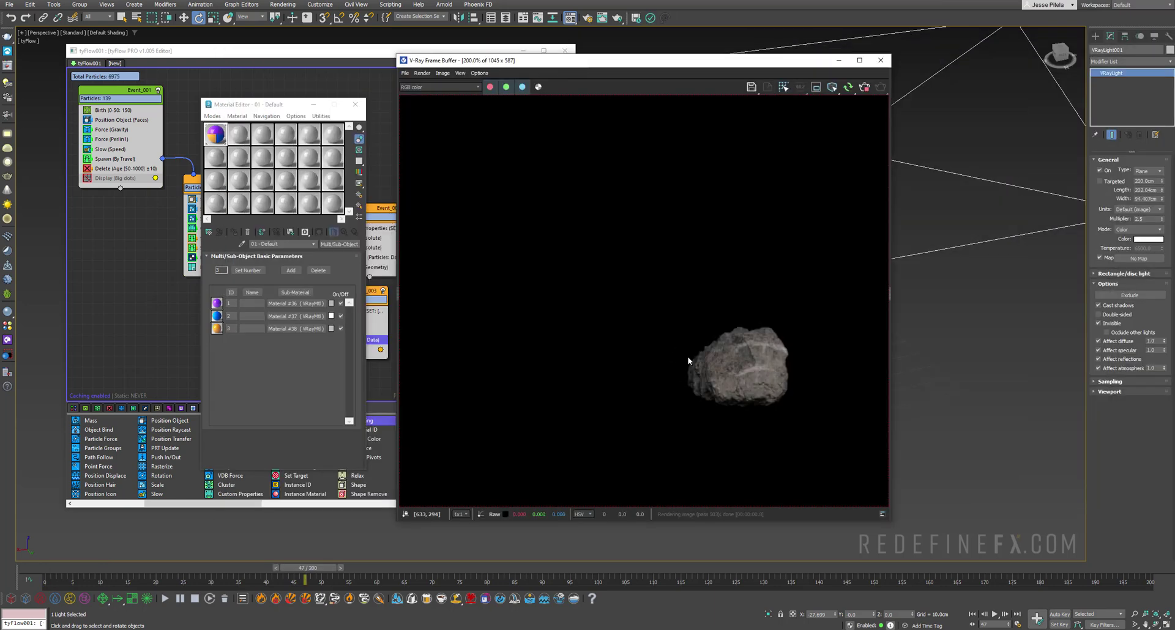
pyautogui.click(863, 87)
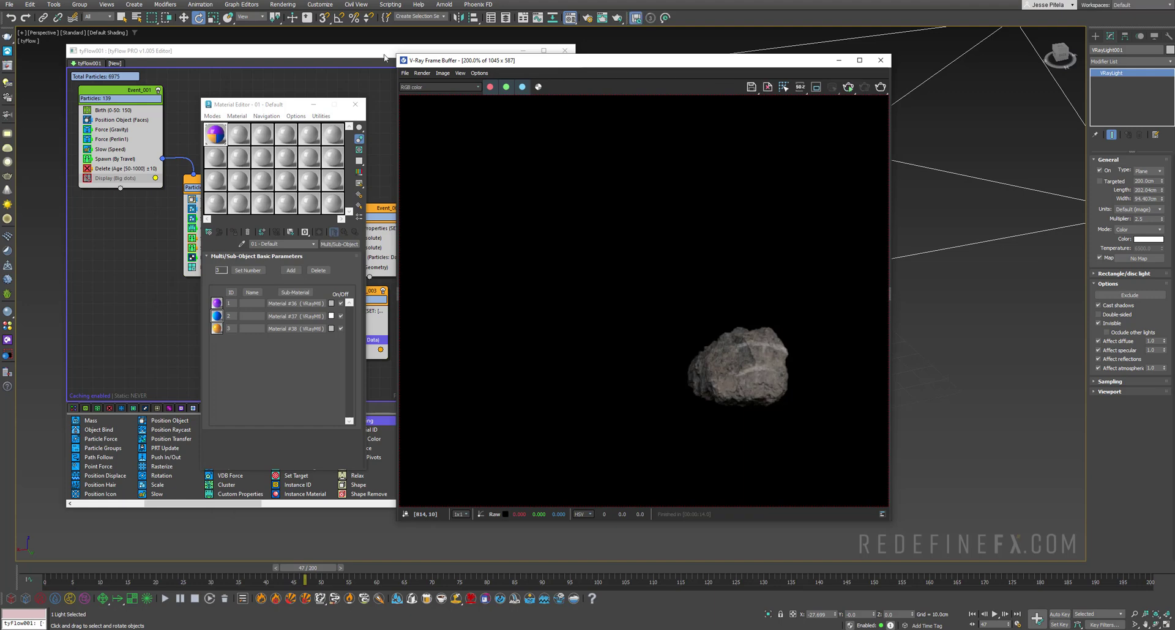
# Step: Return to frame 0 and add a Mesh operator to Event_002 and both Event_003 events for rendering
pyautogui.click(344, 54)
pyautogui.moveTo(269, 503); pyautogui.dragTo(373, 500)
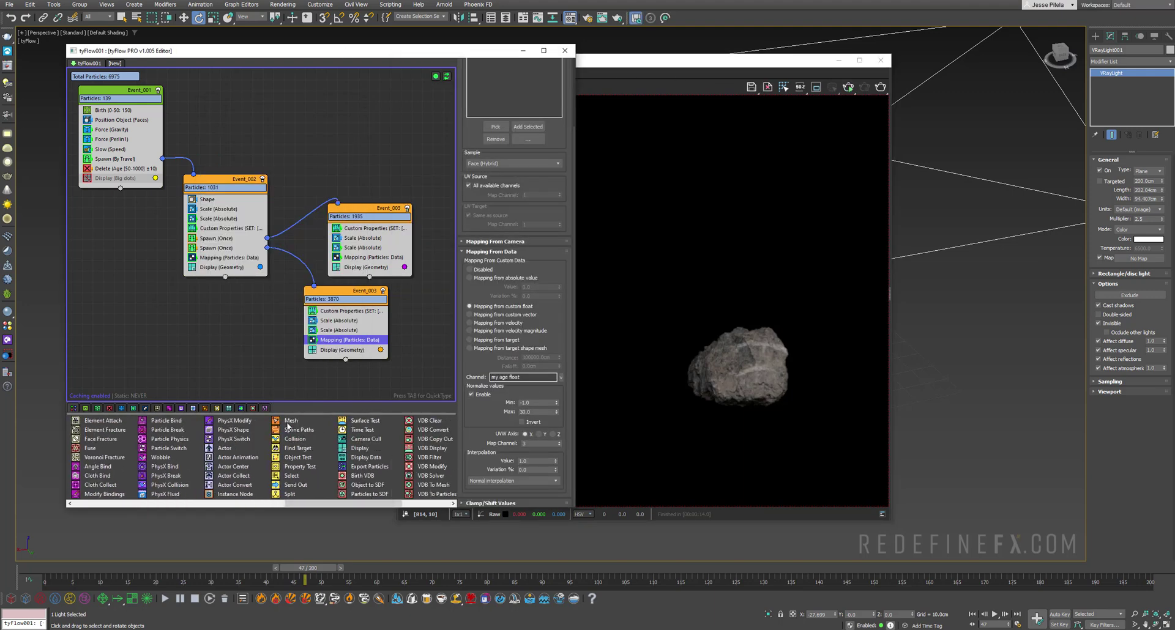
pyautogui.moveTo(289, 427)
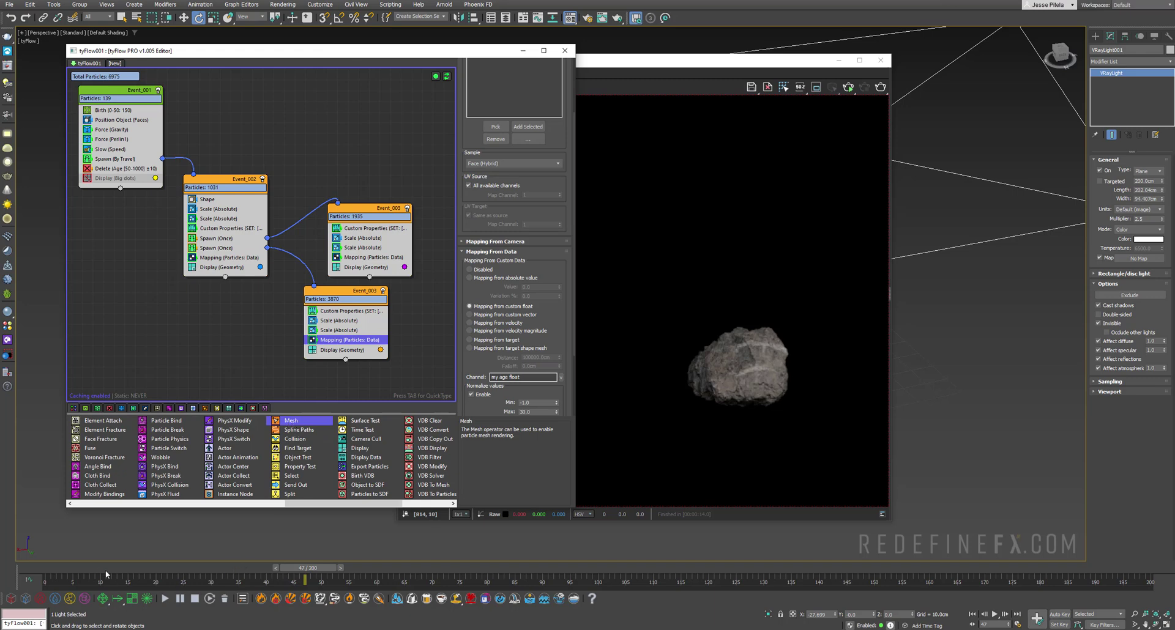
pyautogui.click(49, 569)
pyautogui.moveTo(288, 424); pyautogui.dragTo(328, 359)
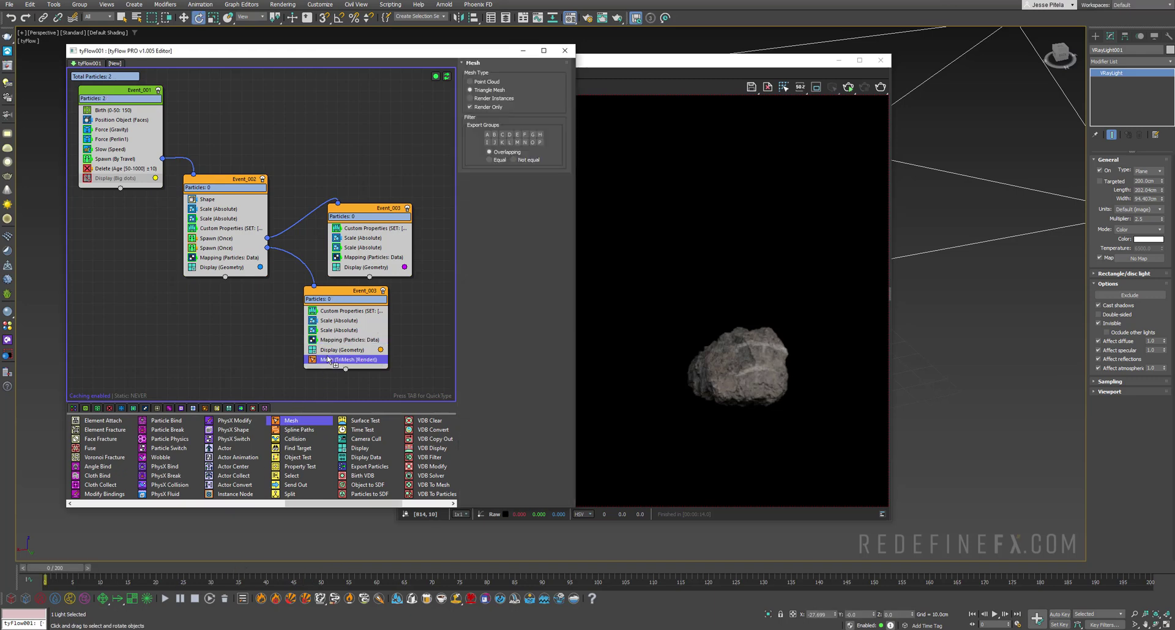
pyautogui.moveTo(291, 422); pyautogui.dragTo(225, 276)
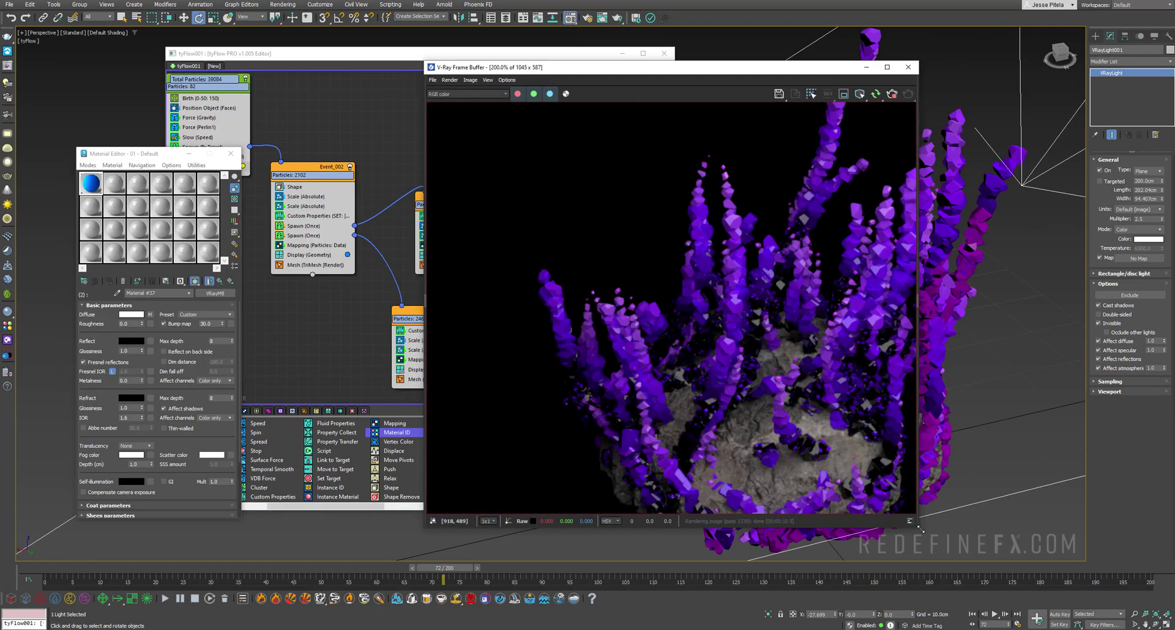
# Step: Examine the trails in an enlarged V-Ray Frame Buffer and review the blue sub-material's Gradient Ramp map channel
pyautogui.moveTo(921, 530); pyautogui.dragTo(1035, 563)
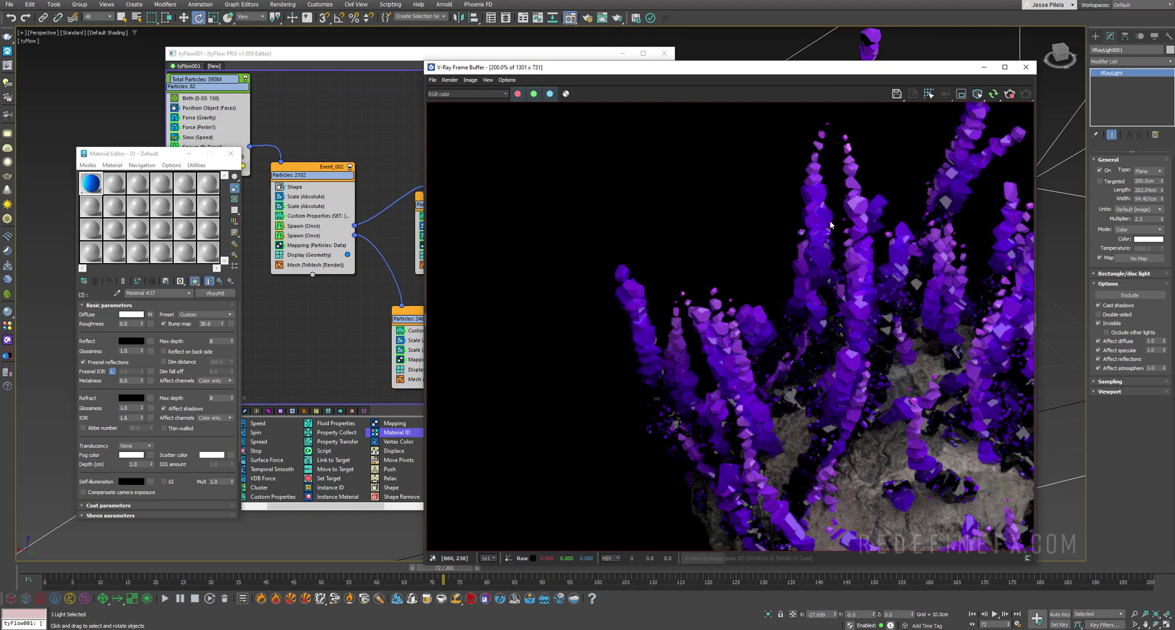
pyautogui.click(984, 67)
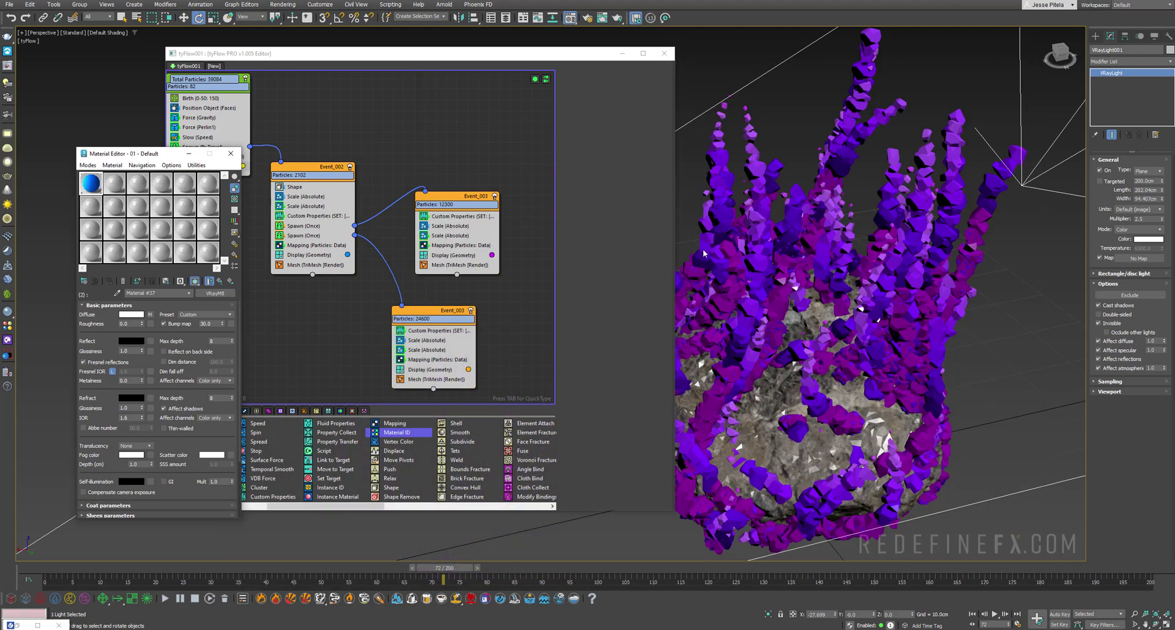
pyautogui.moveTo(117, 155); pyautogui.dragTo(308, 161)
pyautogui.click(206, 271)
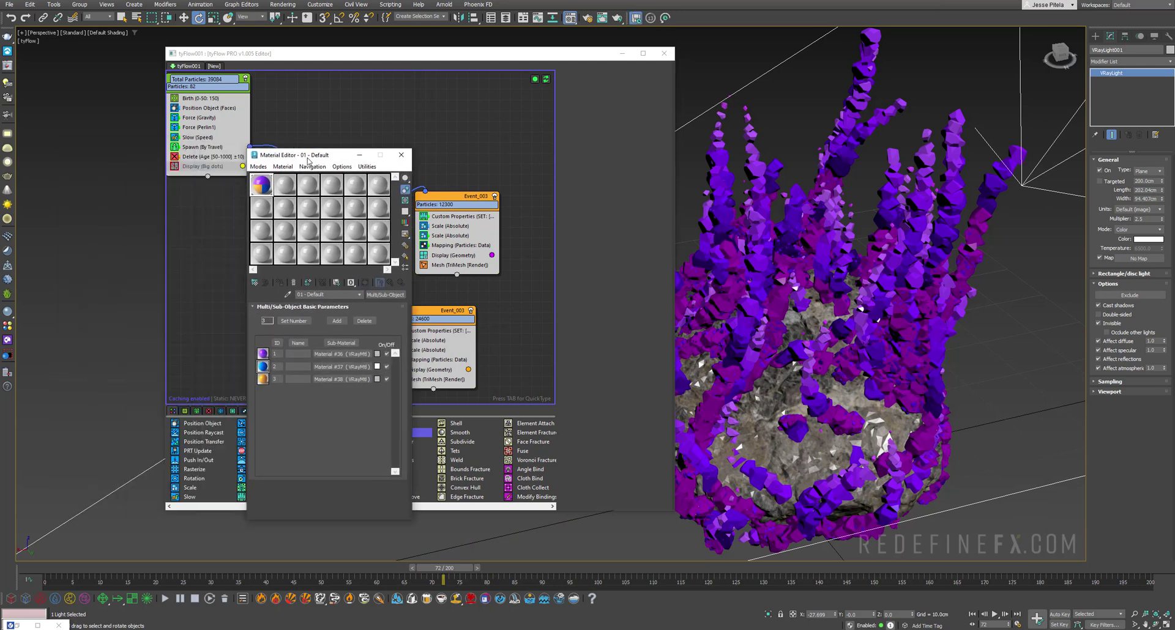
pyautogui.click(330, 367)
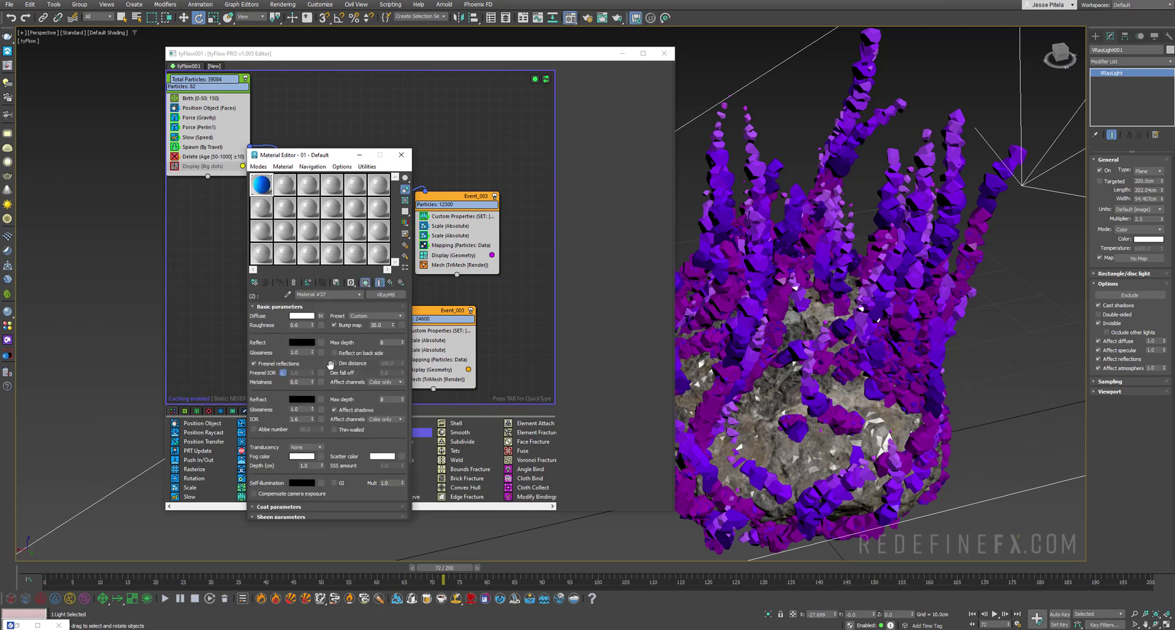
pyautogui.click(320, 317)
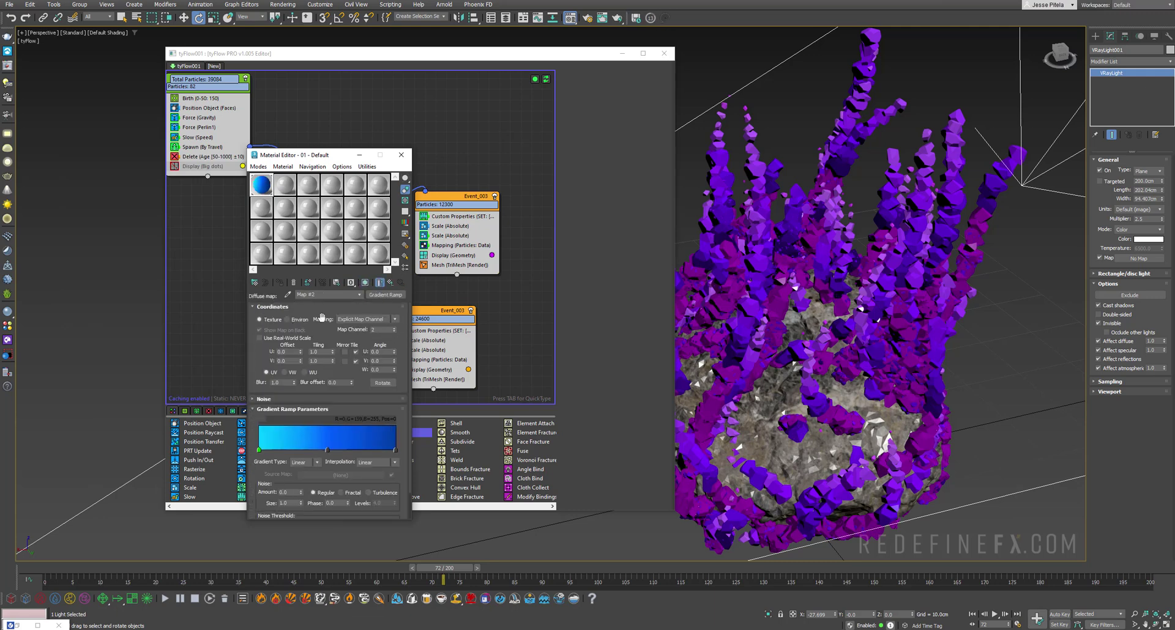
pyautogui.click(391, 284)
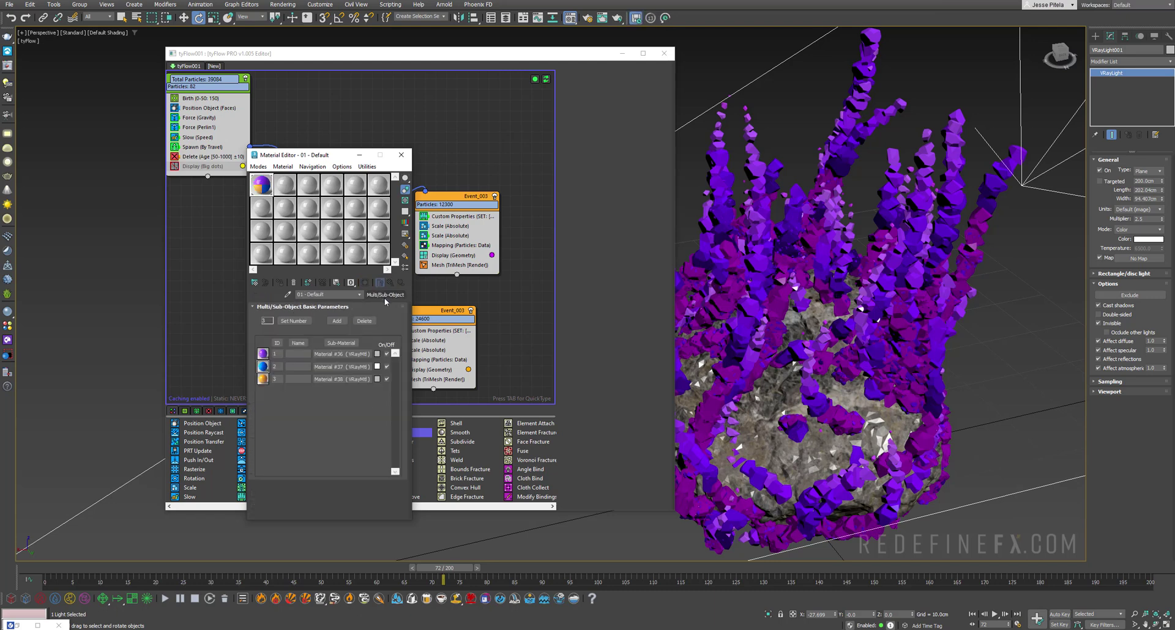
# Step: Set the map channel of sub-material 3's orange Gradient Ramp to 3
pyautogui.click(321, 316)
pyautogui.click(394, 328)
pyautogui.click(394, 328)
# Step: Add a static Material ID operator at the start of the upper Event_003 and set its value to 0
pyautogui.moveTo(328, 155); pyautogui.dragTo(153, 125)
pyautogui.moveTo(346, 53); pyautogui.dragTo(451, 61)
pyautogui.moveTo(500, 441); pyautogui.dragTo(568, 228)
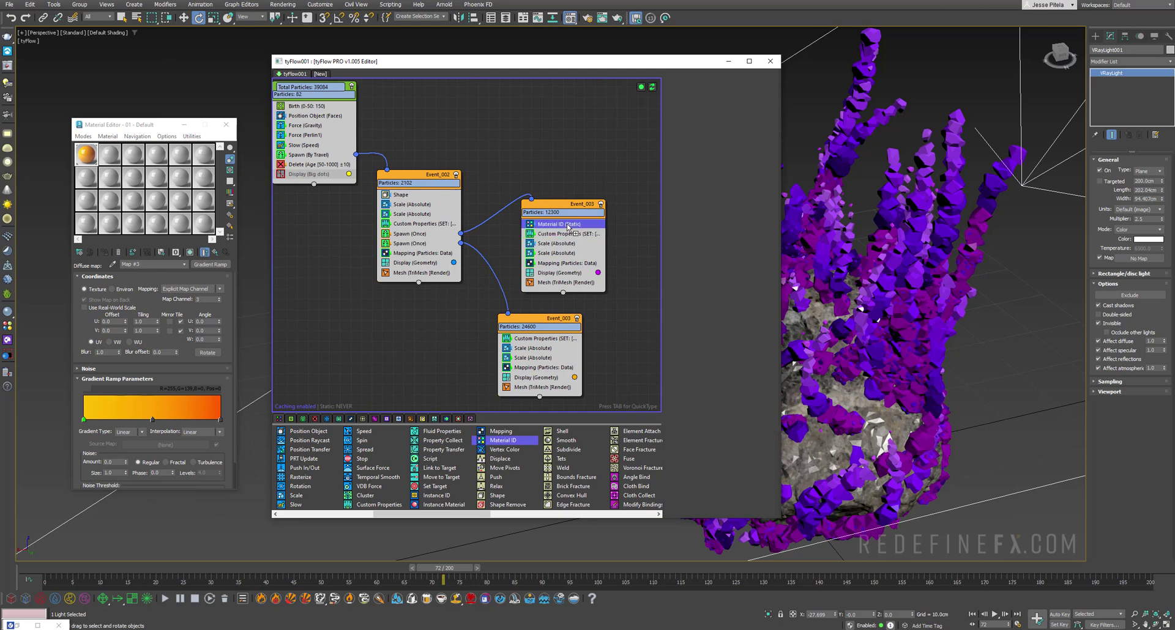
pyautogui.click(567, 224)
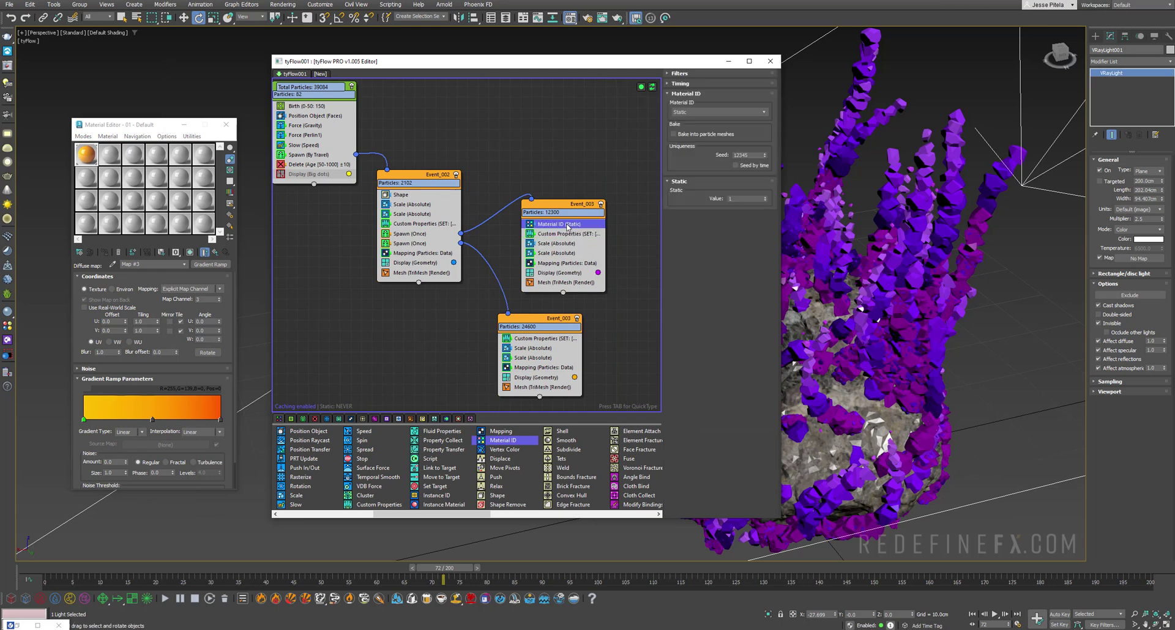
pyautogui.click(765, 200)
# Step: Add a static Material ID operator with value 3 at the start of the lower Event_003 and check its particles
pyautogui.moveTo(504, 440); pyautogui.dragTo(530, 339)
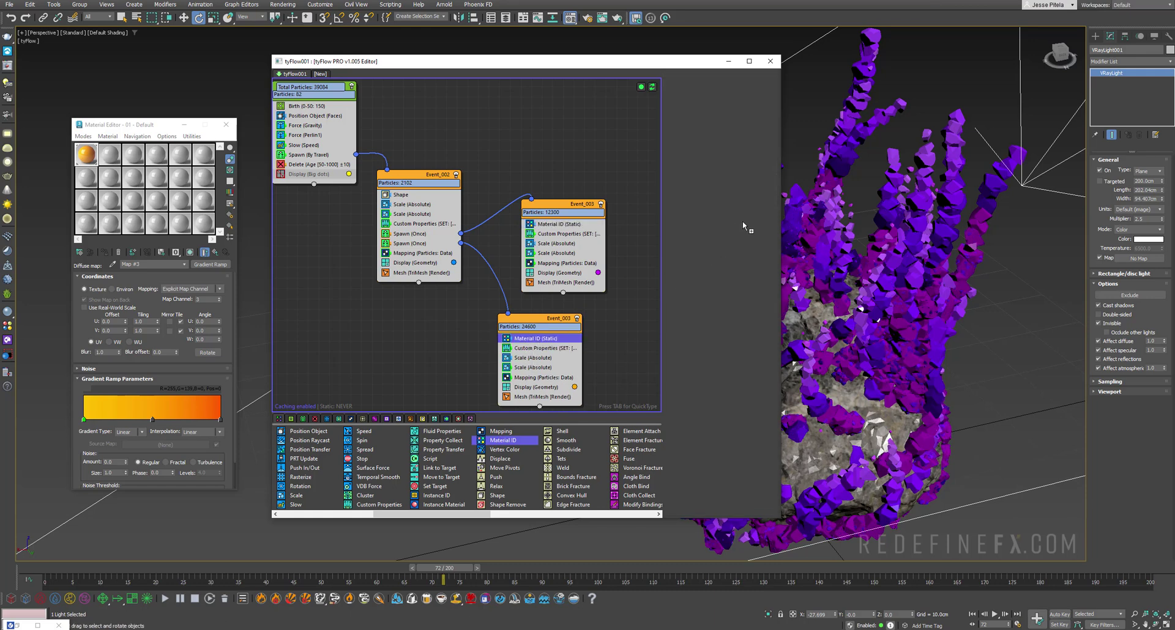
pyautogui.click(765, 197)
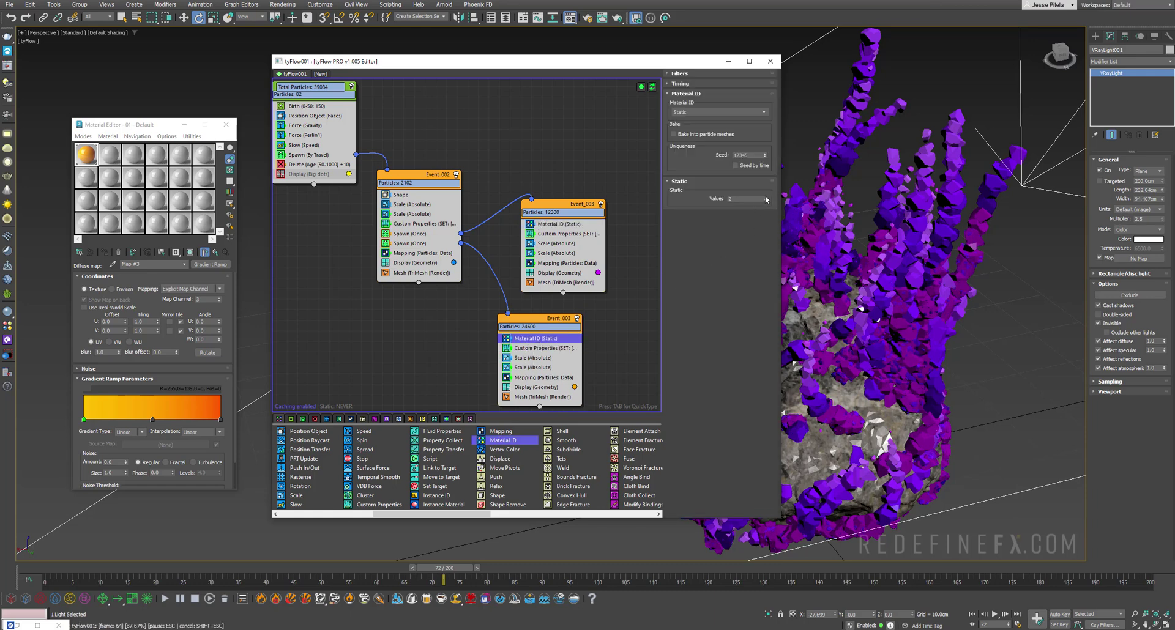
pyautogui.click(765, 197)
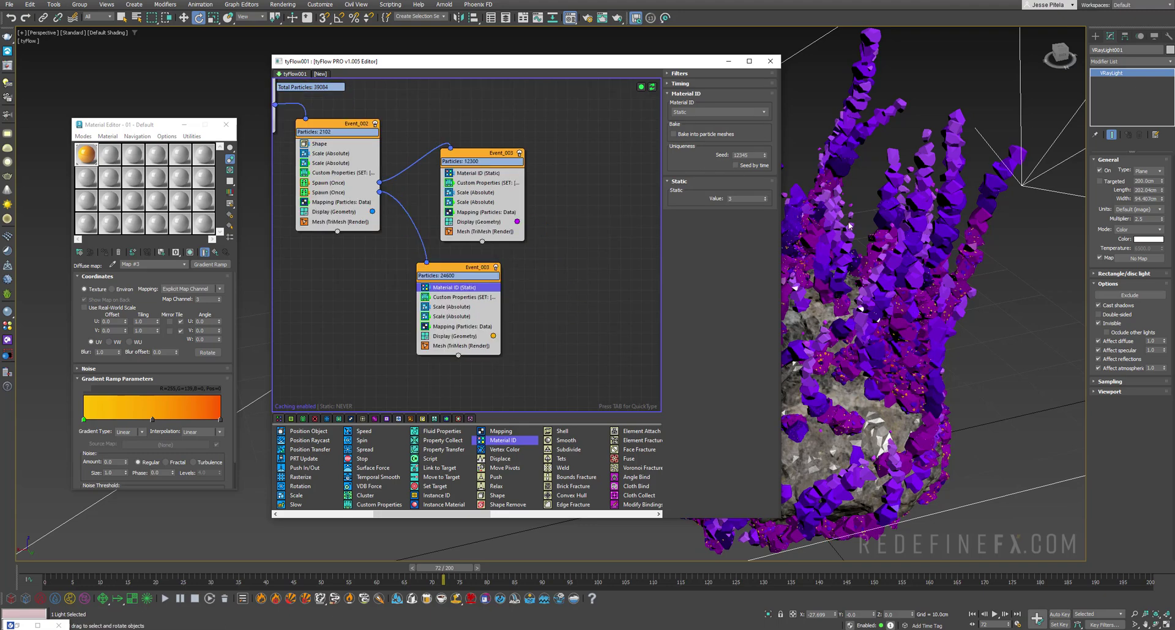
pyautogui.scroll(5, 849, 226)
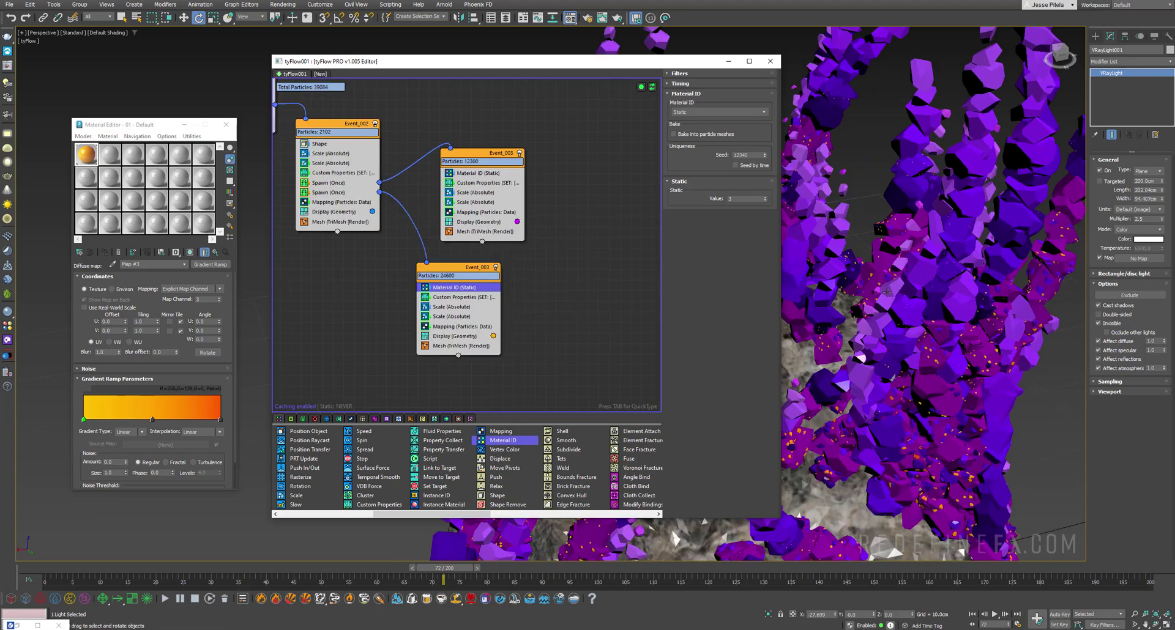
pyautogui.scroll(-5, 913, 222)
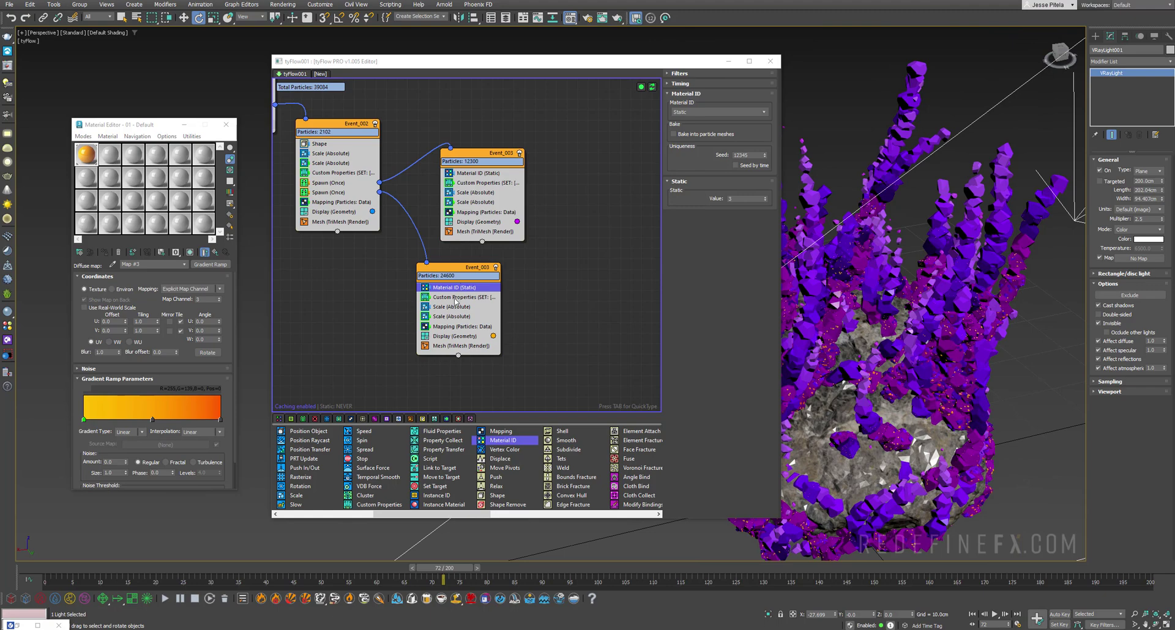
# Step: Disable the geometry Display operators in the lower Event_003 and in Event_002
pyautogui.click(426, 337)
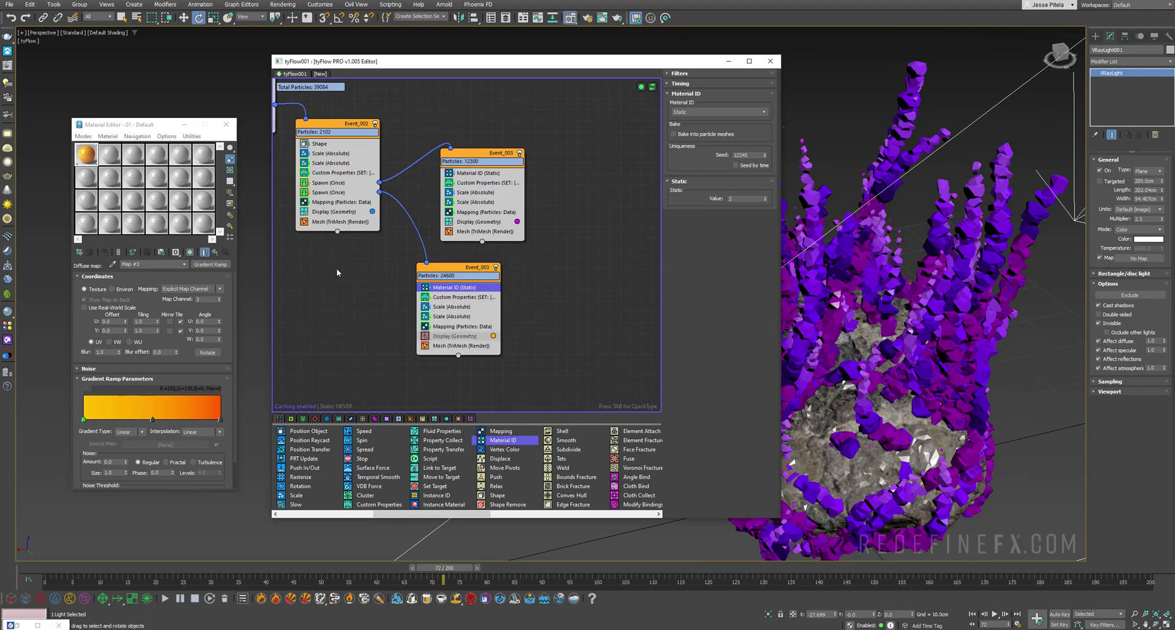
pyautogui.click(306, 214)
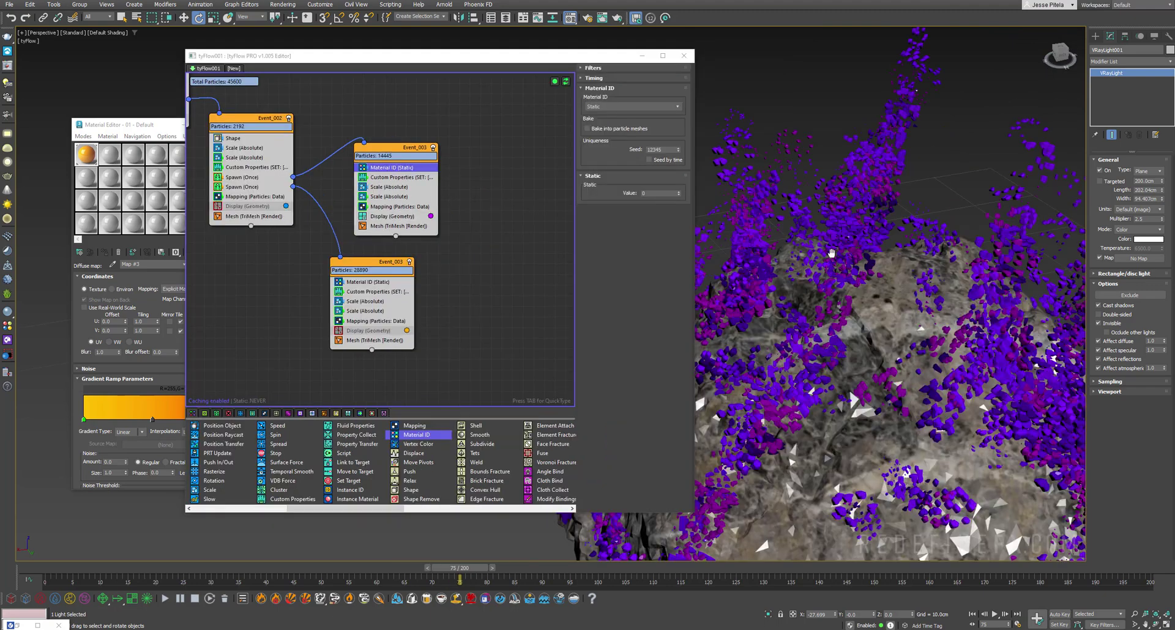
pyautogui.scroll(-3, 824, 264)
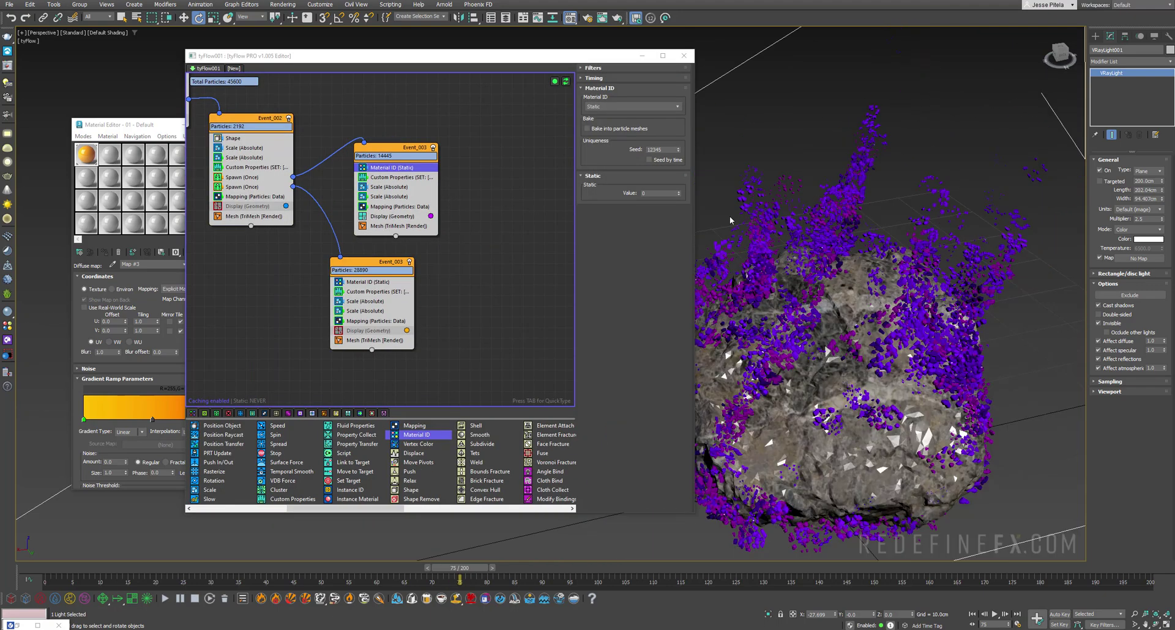
# Step: Set the upper Event_003's Material ID value to 2 and scrub to frame 60 to inspect the trail colours
pyautogui.click(678, 191)
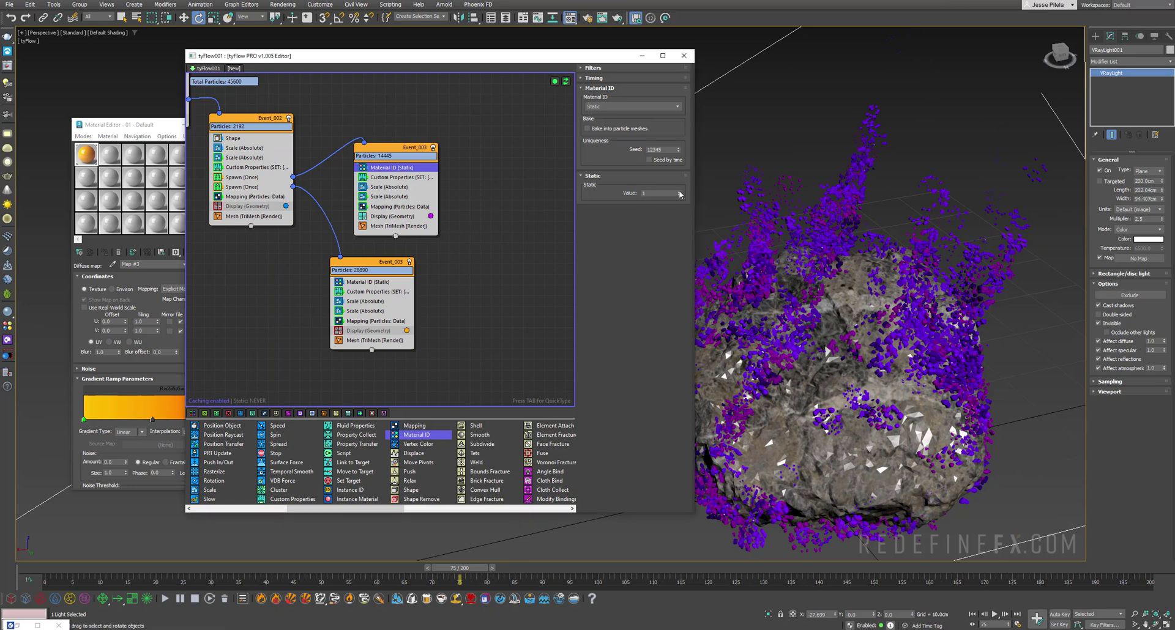
pyautogui.click(678, 191)
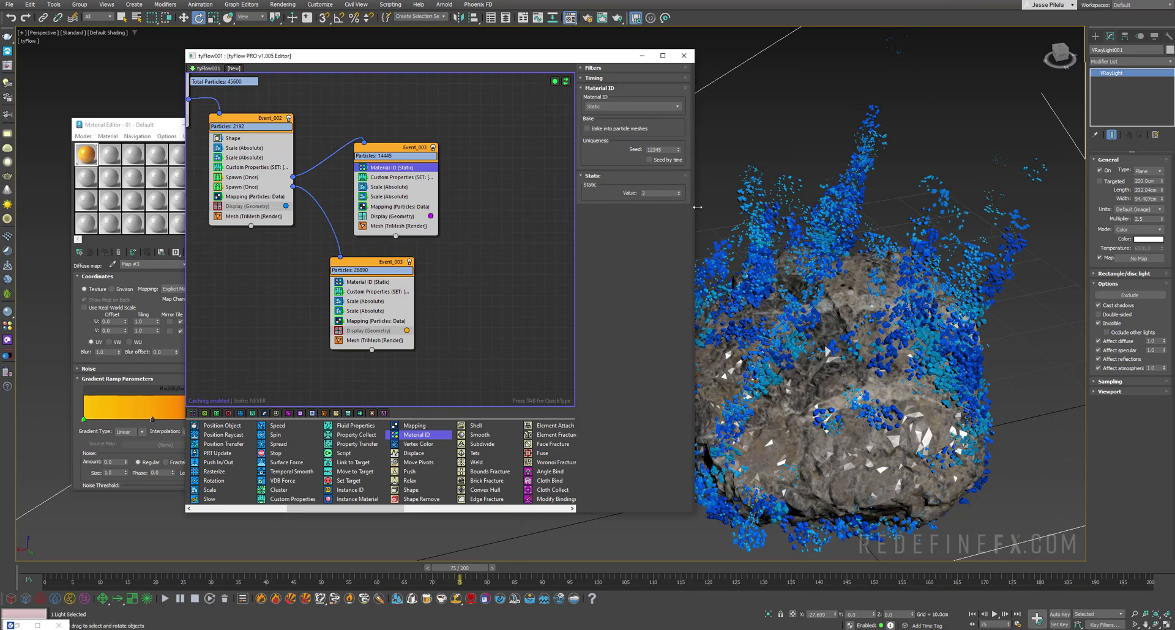
pyautogui.moveTo(220, 575); pyautogui.dragTo(361, 569)
pyautogui.scroll(3, 853, 165)
pyautogui.press('e')
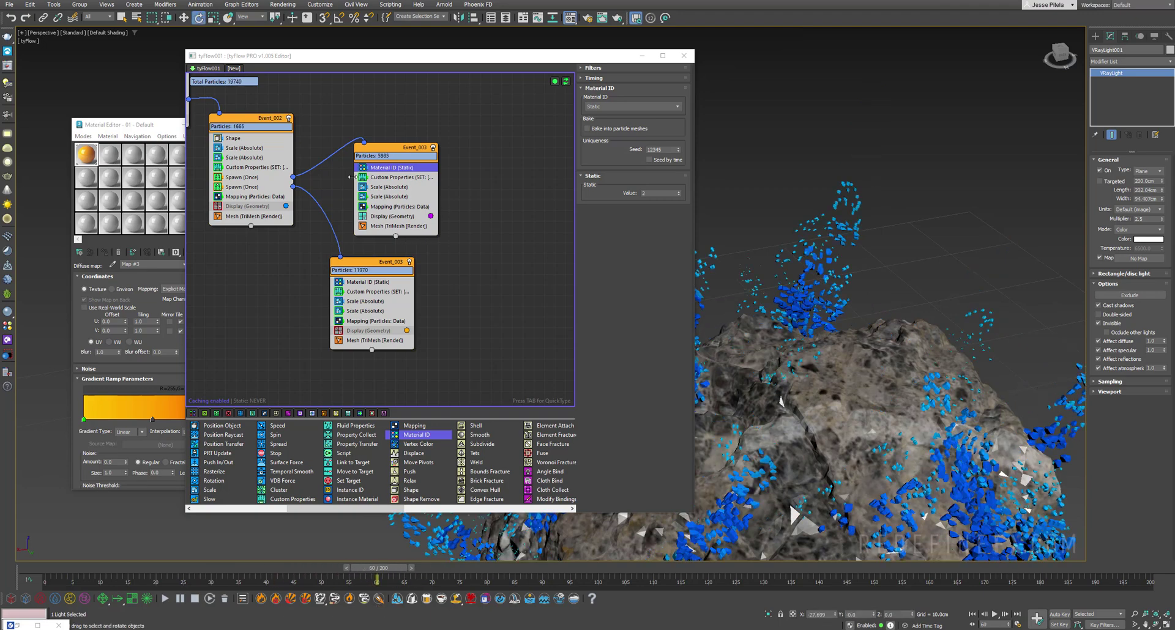
# Step: Disable the upper Event_003's geometry Display, enable the lower Event_003's, and inspect its chunks up close at frame 60
pyautogui.click(363, 217)
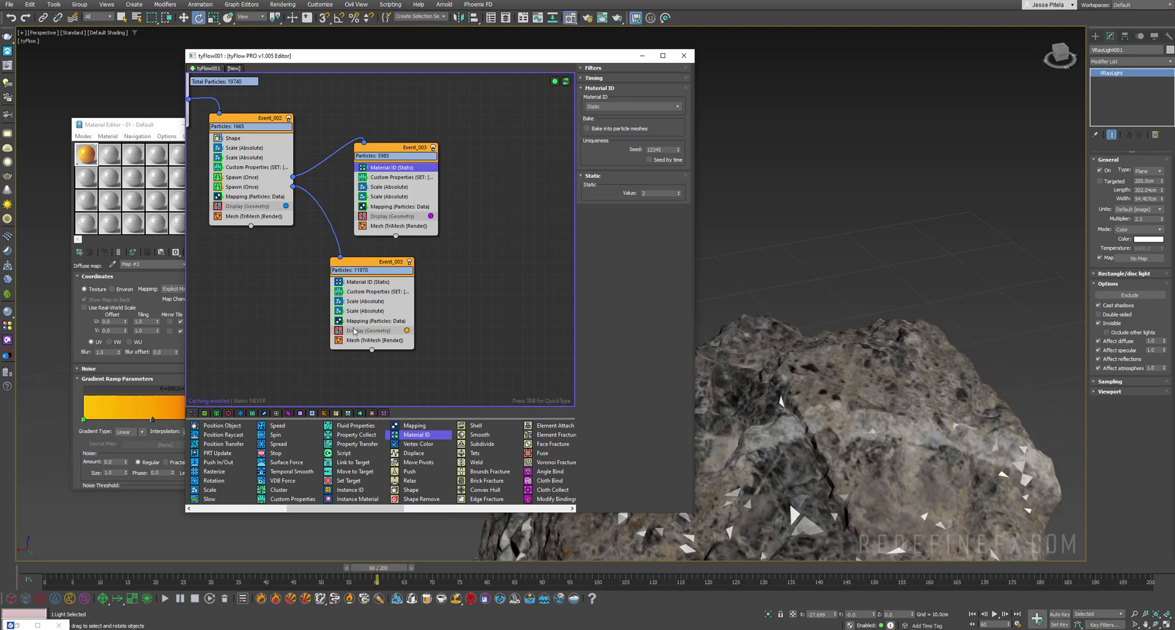
pyautogui.click(353, 330)
pyautogui.click(338, 332)
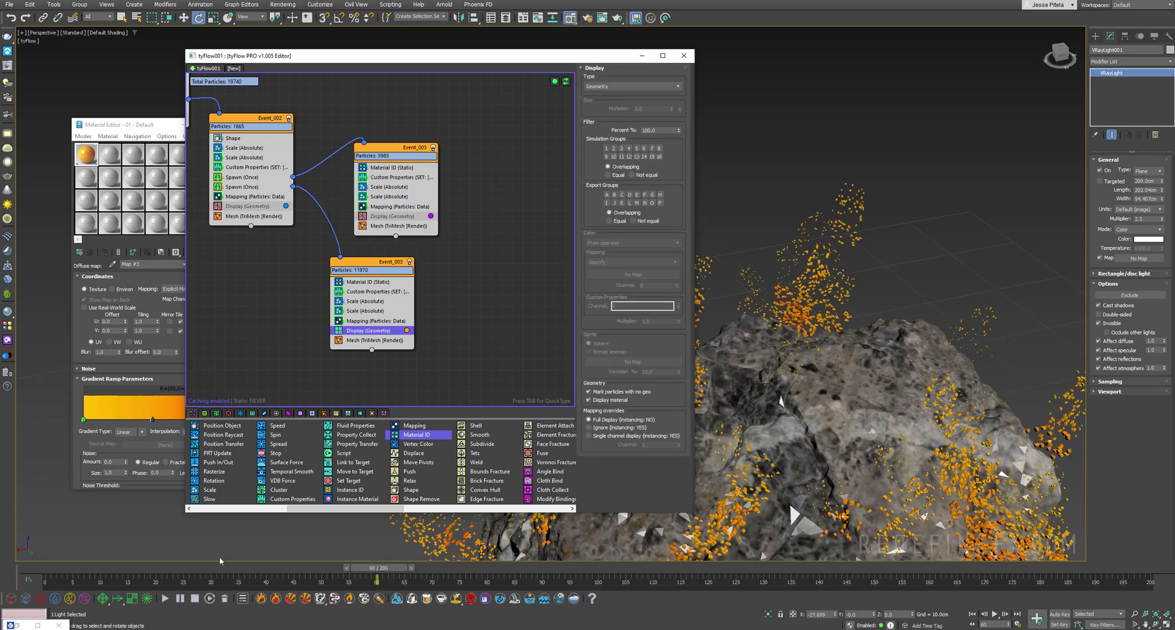
pyautogui.moveTo(91, 572); pyautogui.dragTo(381, 581)
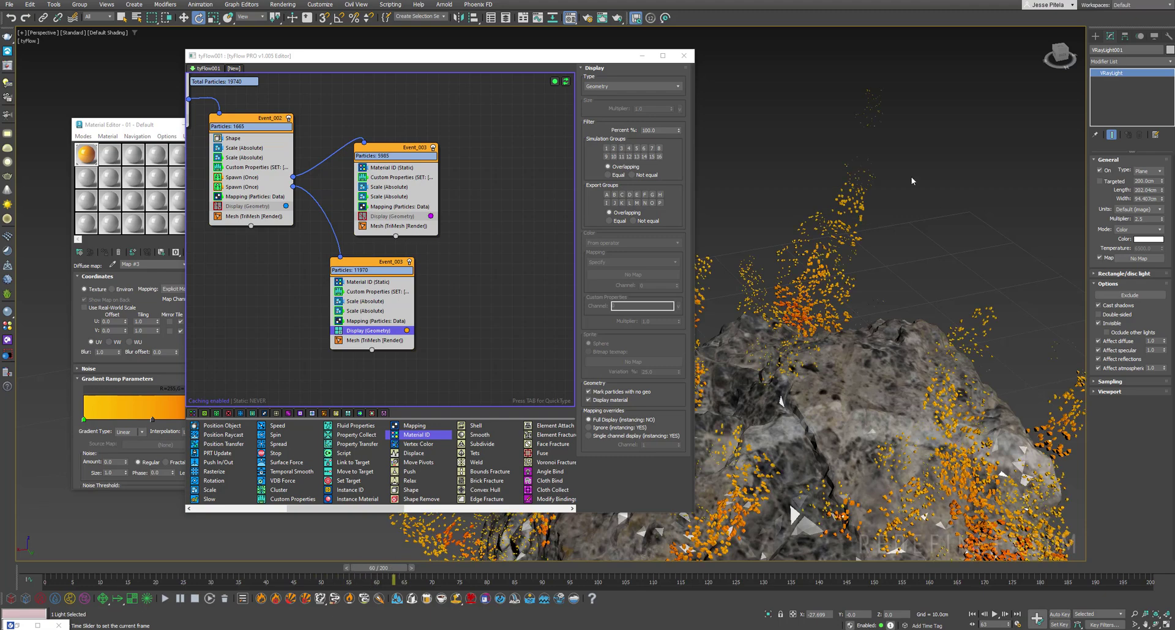
pyautogui.scroll(5, 850, 197)
pyautogui.scroll(-5, 772, 407)
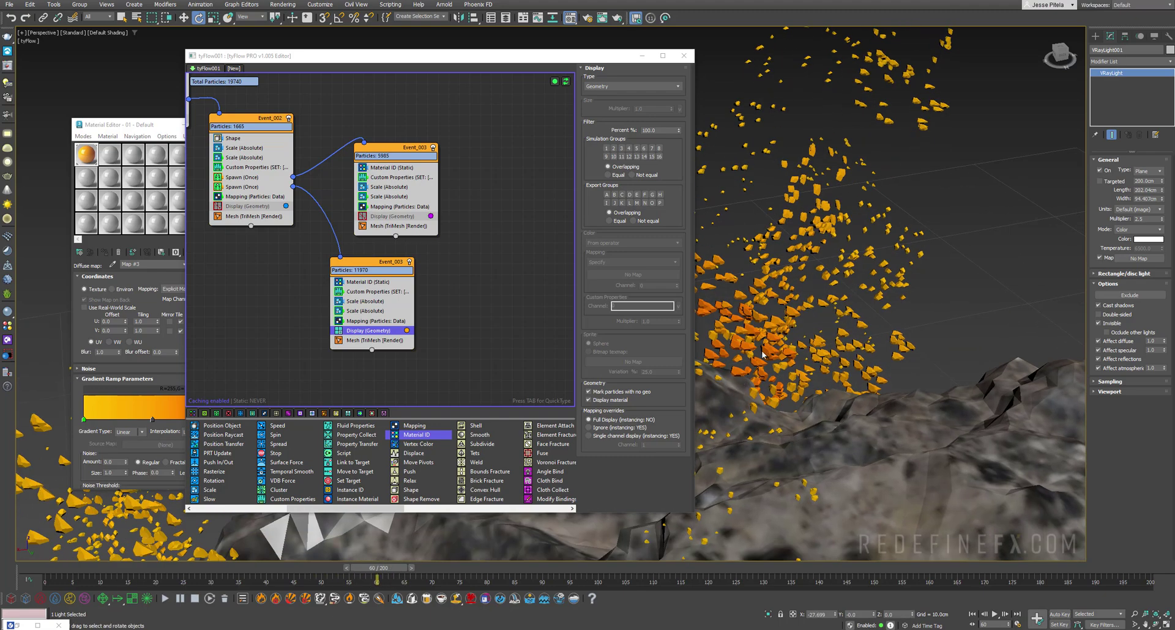
pyautogui.scroll(5, 757, 355)
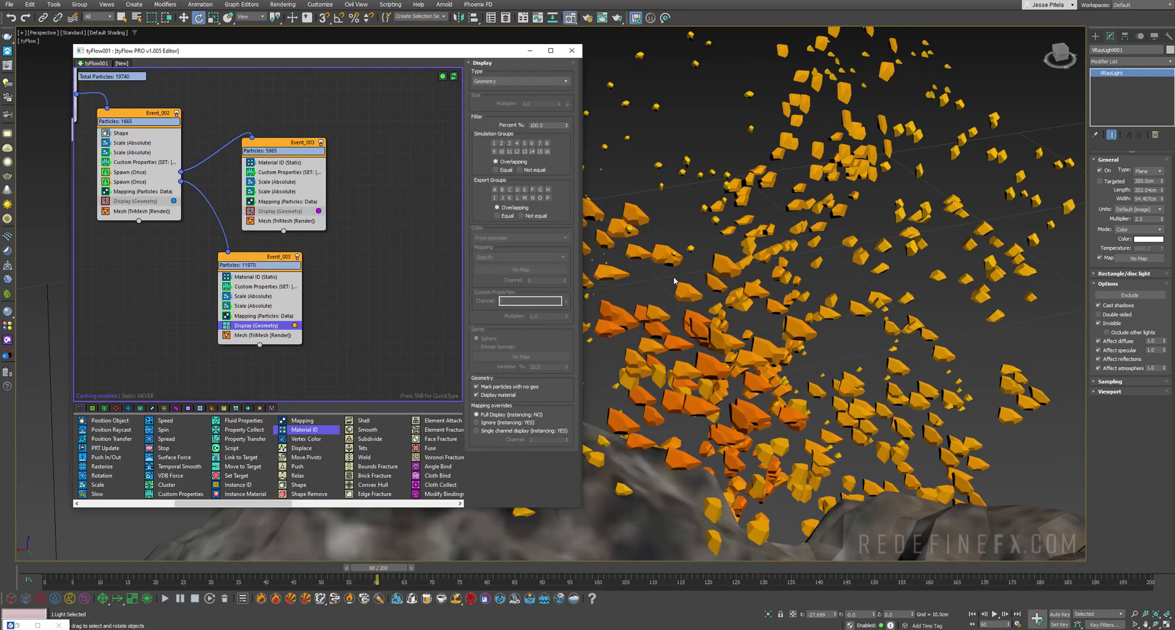
# Step: Return to frame 0 and add a Random 3D Rotation operator to both Event_003 events and to Event_002, each after the Scale operators
pyautogui.press('Home')
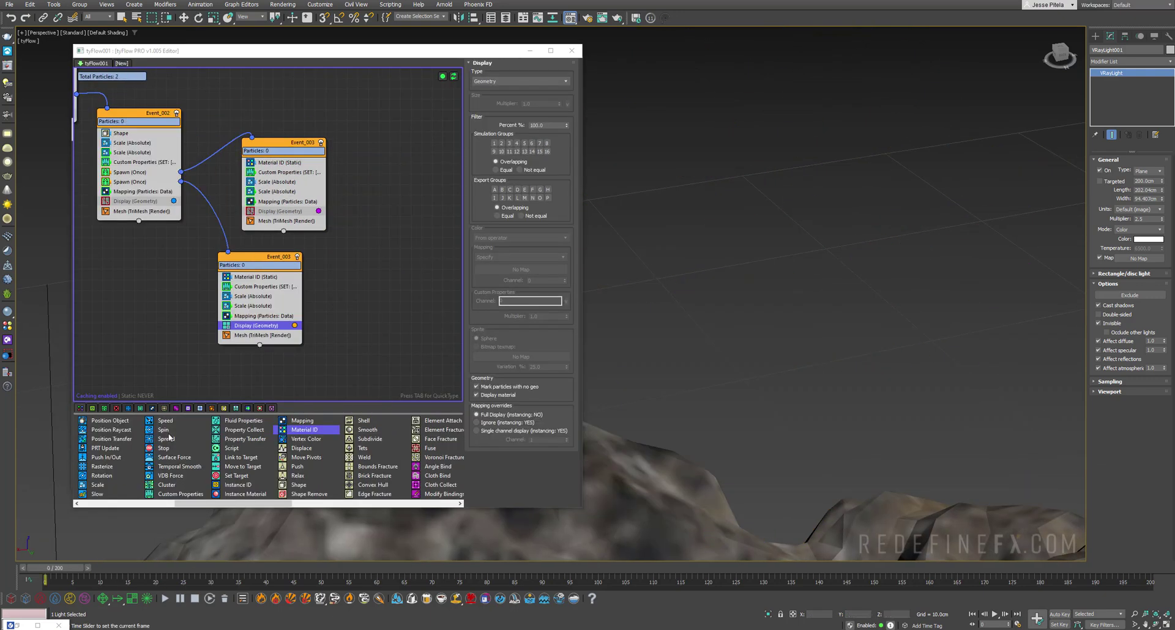
pyautogui.click(92, 477)
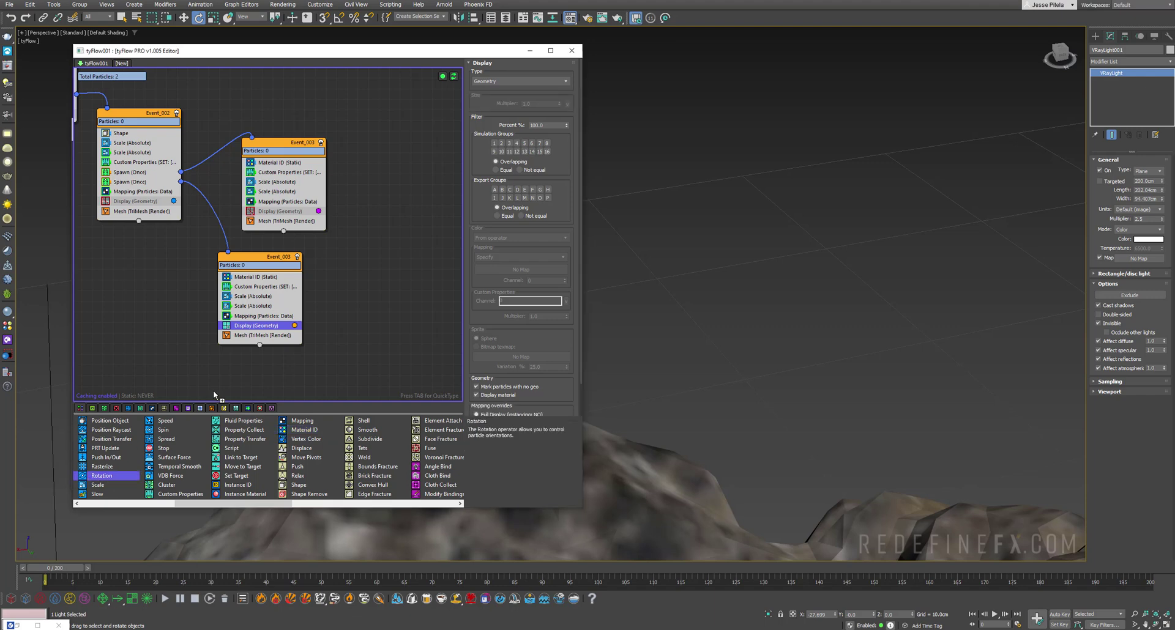
pyautogui.moveTo(253, 334); pyautogui.dragTo(251, 315)
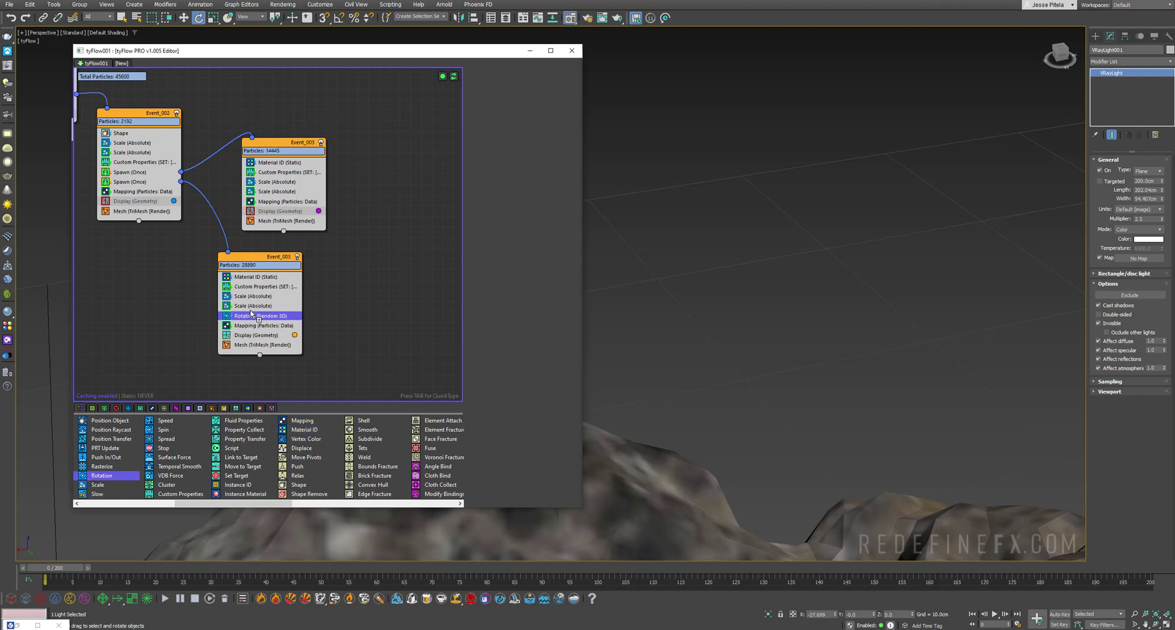
pyautogui.moveTo(97, 478); pyautogui.dragTo(280, 202)
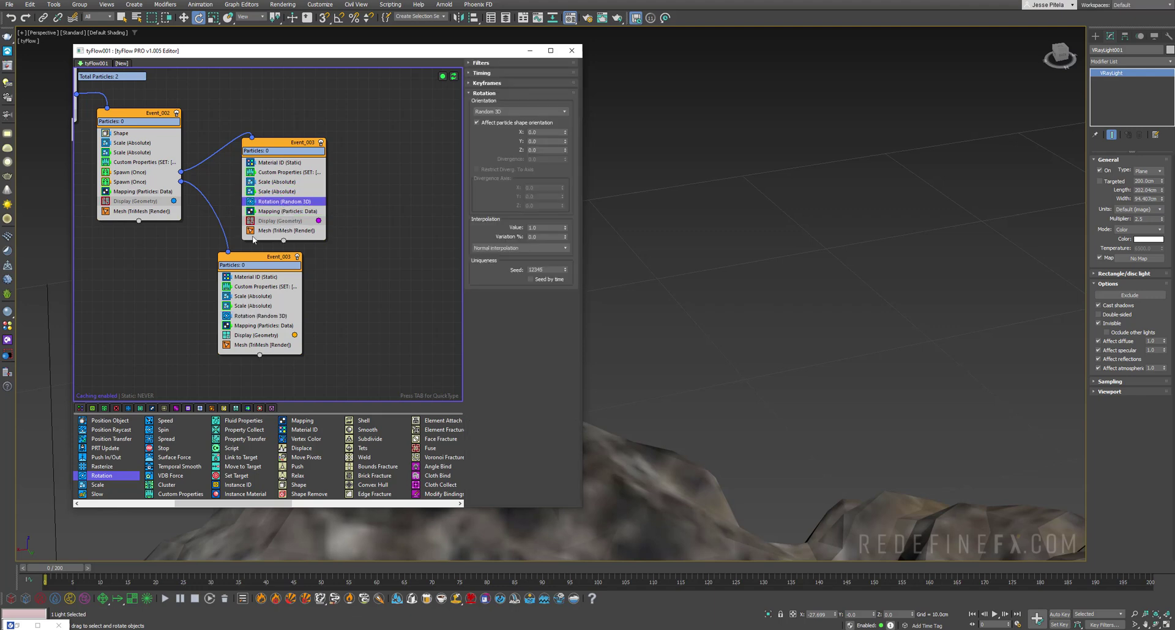
pyautogui.moveTo(98, 472); pyautogui.dragTo(139, 338)
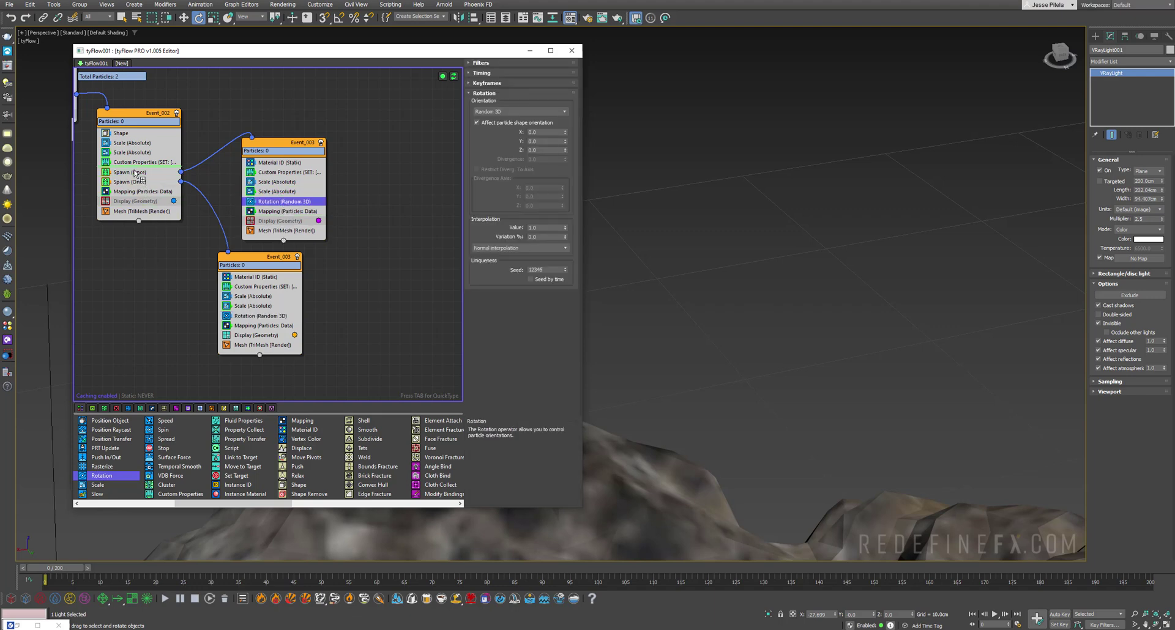
pyautogui.moveTo(134, 173); pyautogui.dragTo(135, 173)
# Step: Scrub to frame 75, enable the geometry Displays in the upper Event_003 and Event_002, and inspect the combined growth
pyautogui.moveTo(71, 565); pyautogui.dragTo(347, 557)
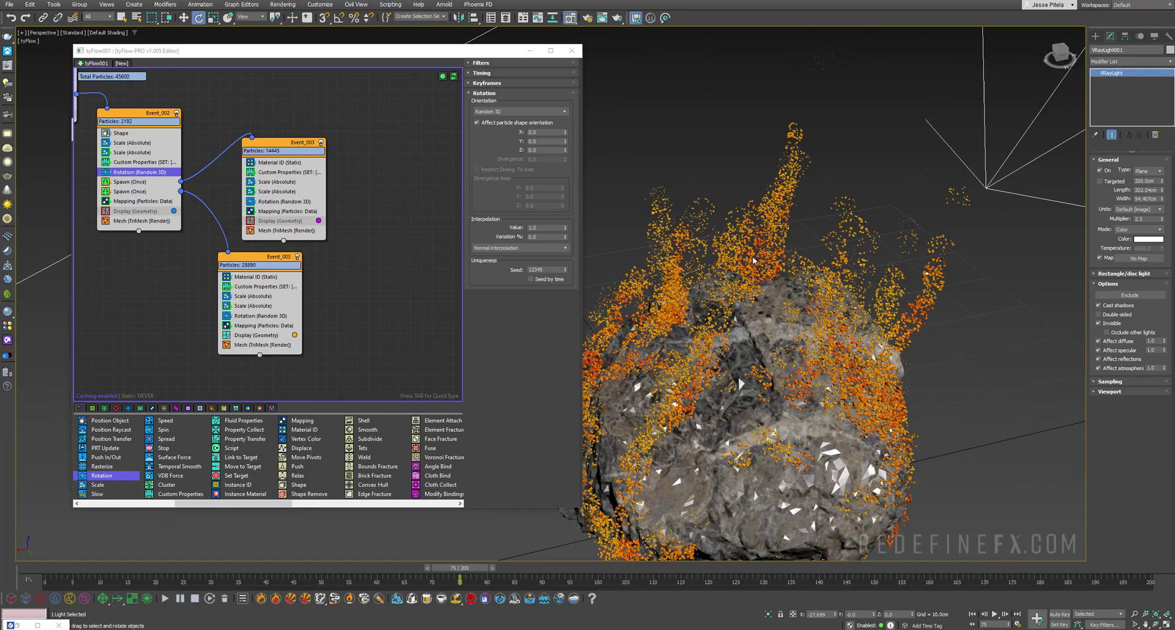
pyautogui.click(251, 221)
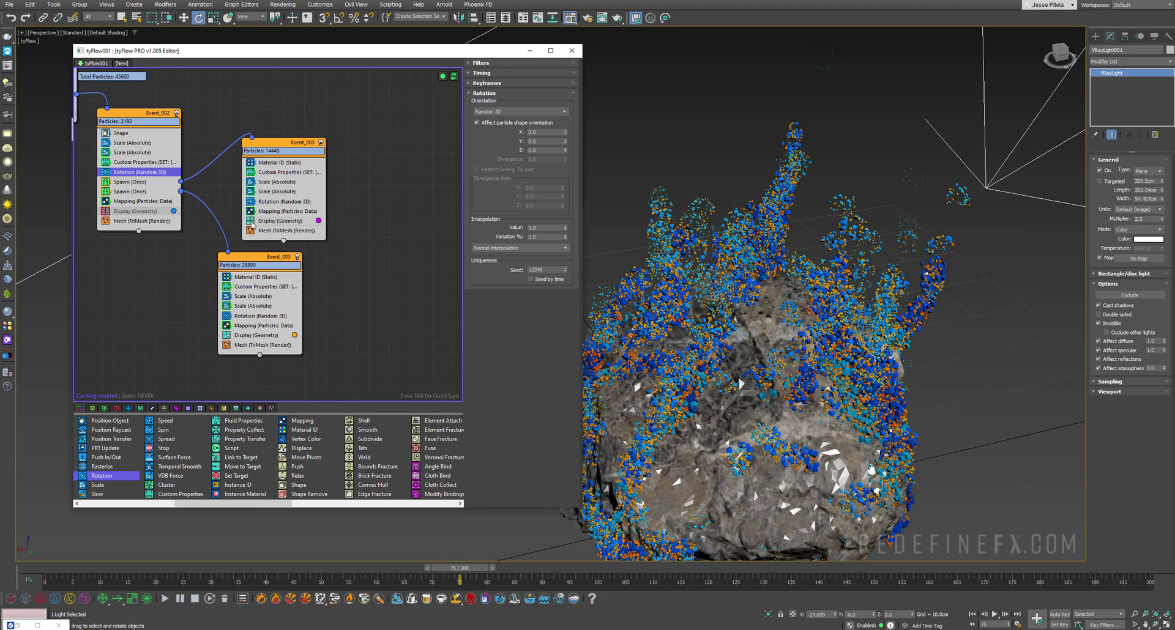
pyautogui.click(106, 211)
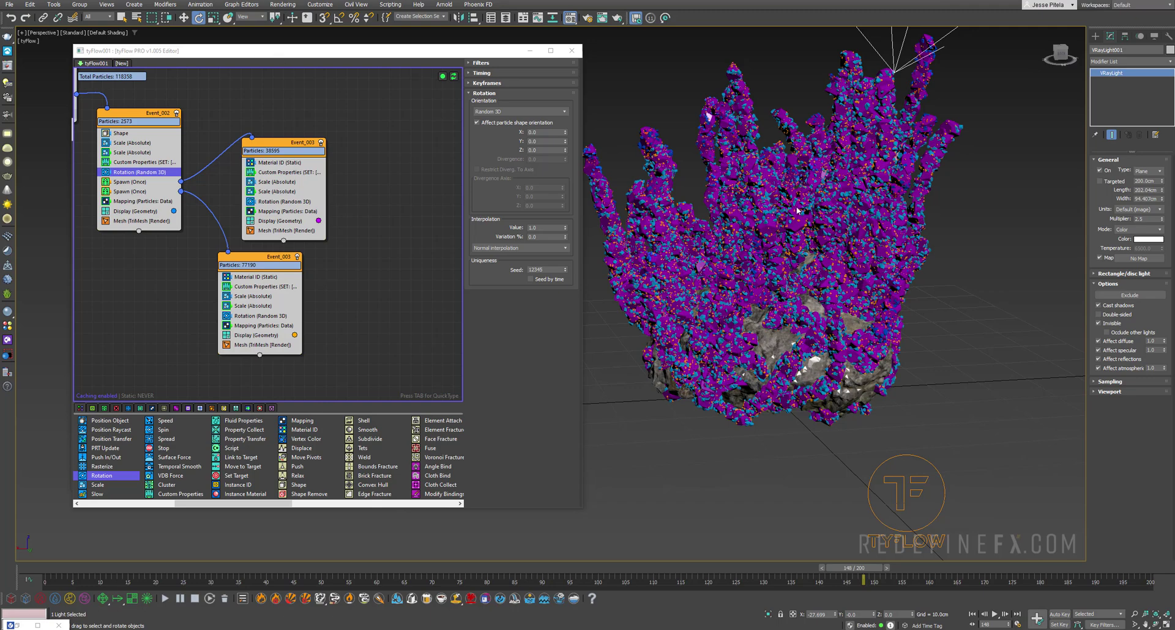
pyautogui.scroll(3, 770, 213)
pyautogui.moveTo(773, 217); pyautogui.dragTo(805, 256, button='middle')
pyautogui.scroll(-3, 781, 241)
pyautogui.rightClick(789, 238)
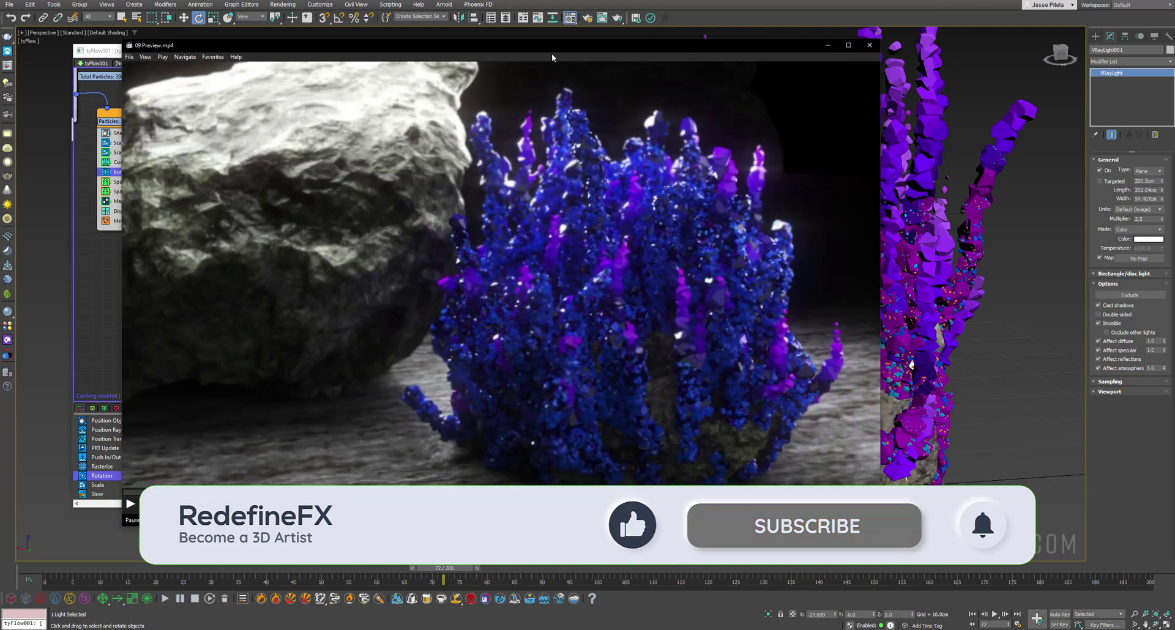
# Step: Watch the 09 Preview.mp4 clip, and minimise both its player and the V-Ray Frame Buffer
pyautogui.moveTo(531, 45); pyautogui.dragTo(497, 76)
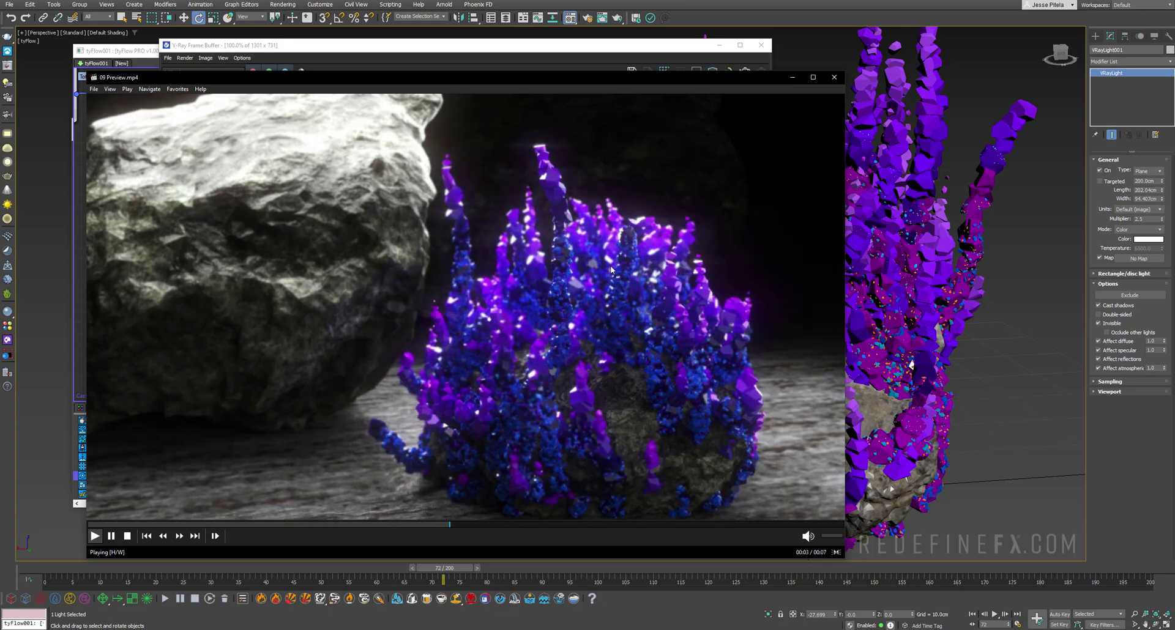
pyautogui.click(792, 77)
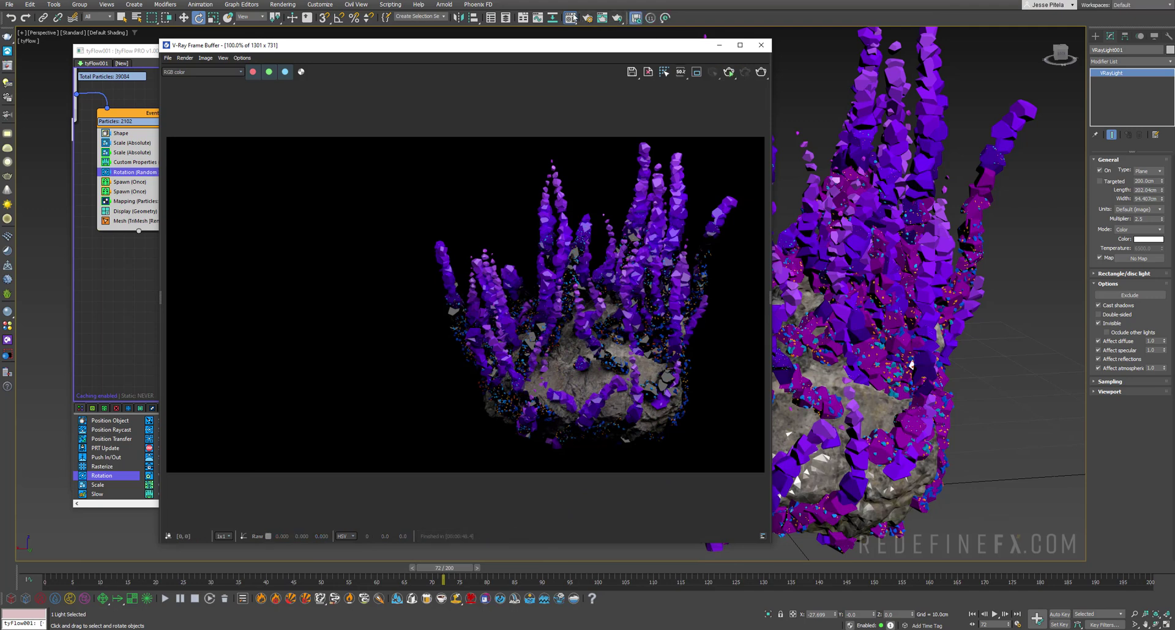
pyautogui.click(719, 45)
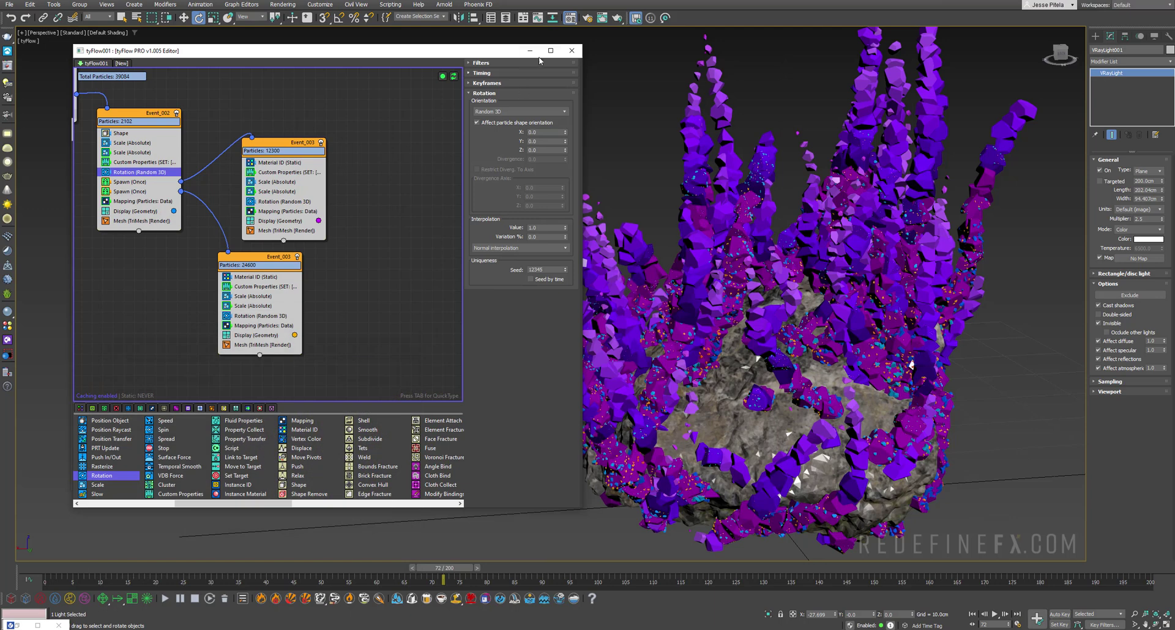
# Step: Open the Material Editor and recolour the Gradient Ramp's starting flag from the orange range to bright blue
pyautogui.click(570, 18)
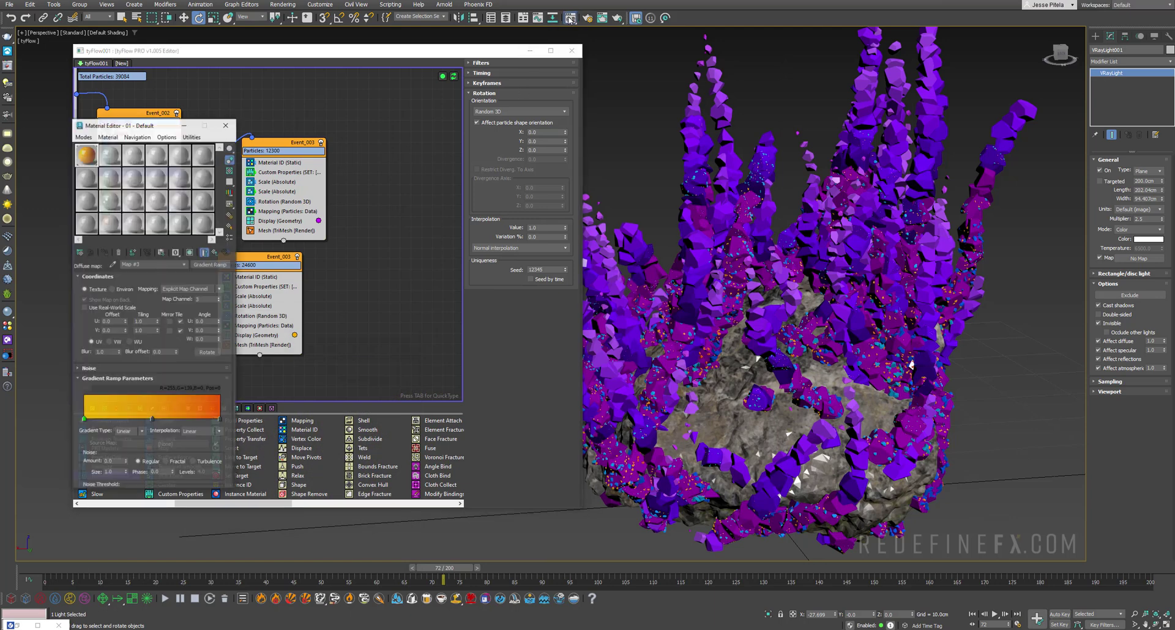
pyautogui.doubleClick(84, 419)
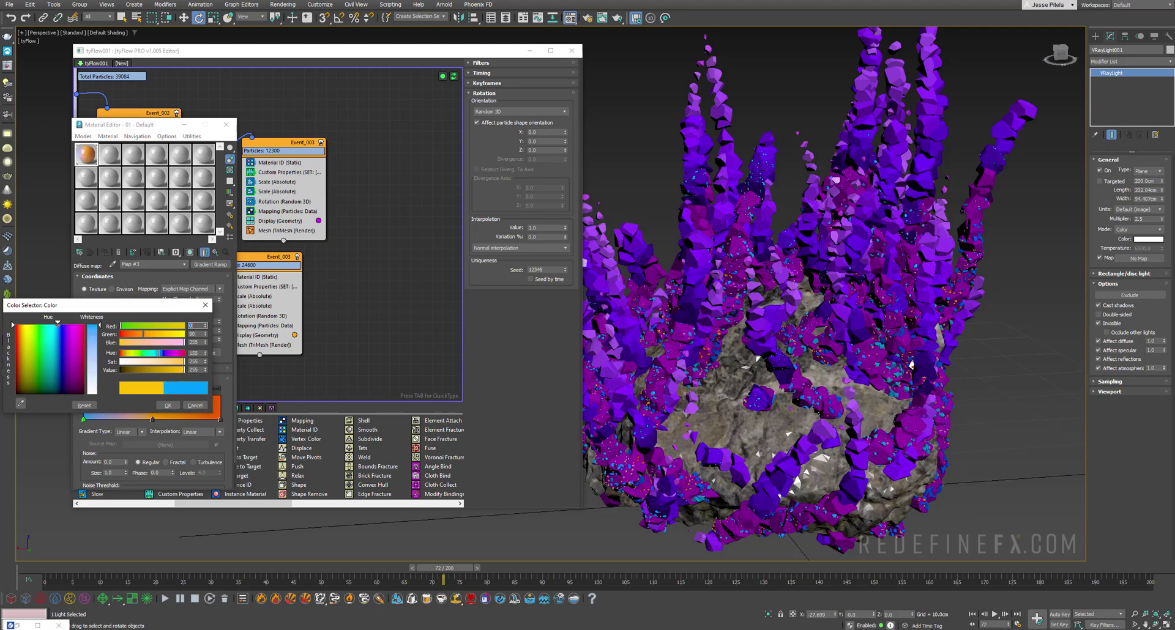
pyautogui.moveTo(57, 325); pyautogui.dragTo(57, 325)
pyautogui.click(168, 404)
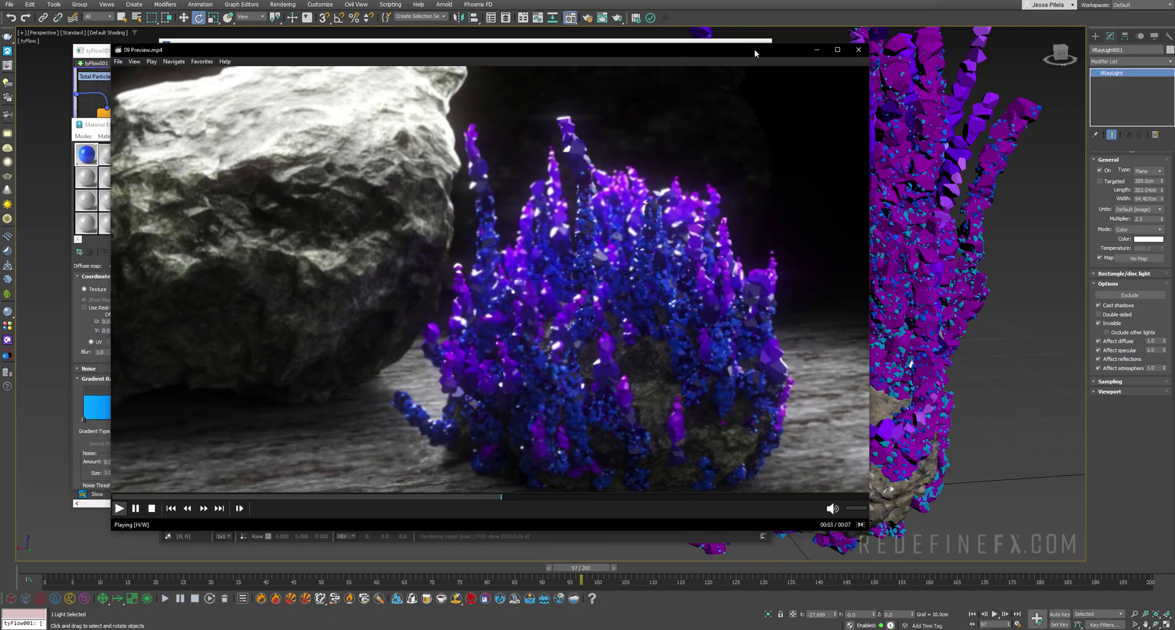
# Step: Reposition the 09 Preview.mp4 player over the scene and watch the growth animation again
pyautogui.moveTo(735, 74); pyautogui.dragTo(757, 39)
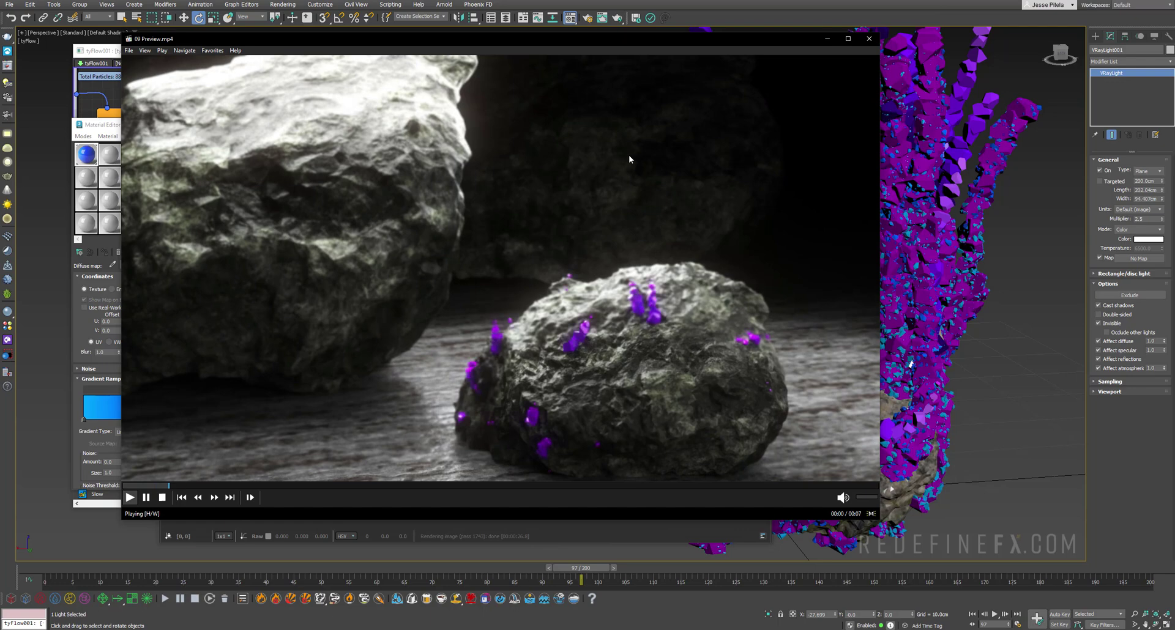